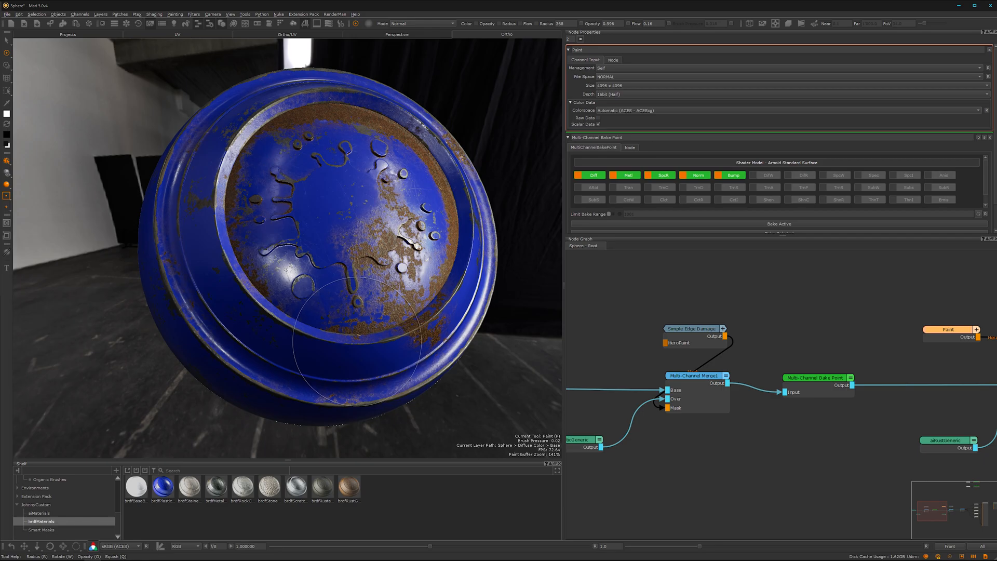
Show the Smart Masks category in the shelf and look over the worn blue material on the sphere.
middle_drag(330, 345, 351, 338)
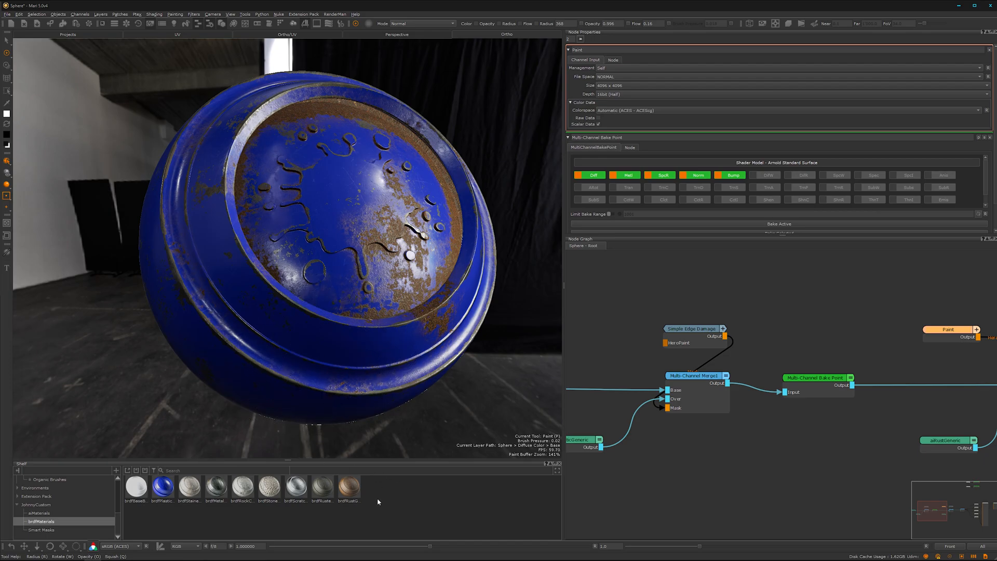
click(41, 530)
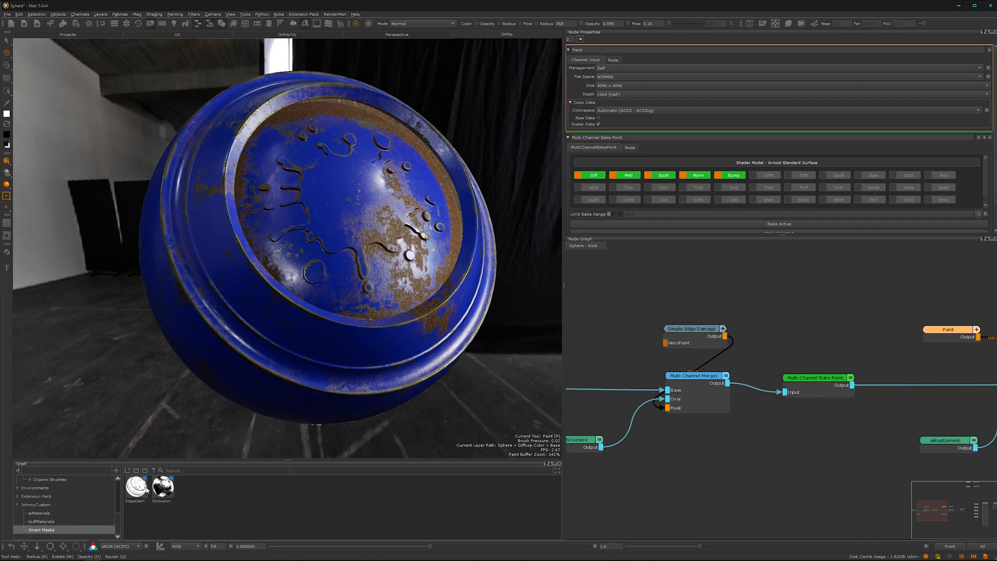
alt+middle_drag(326, 278, 344, 285)
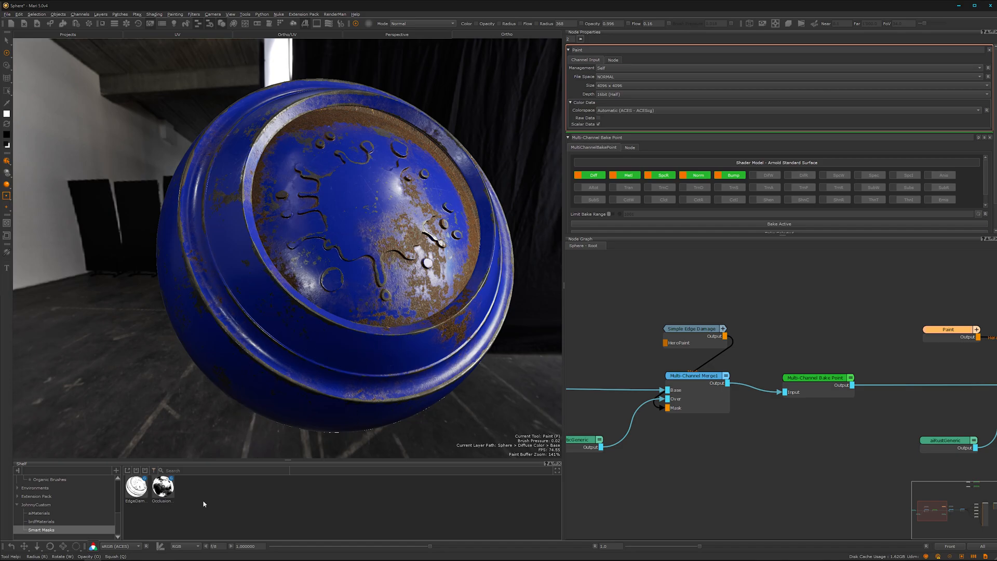
alt+middle_drag(345, 281, 324, 275)
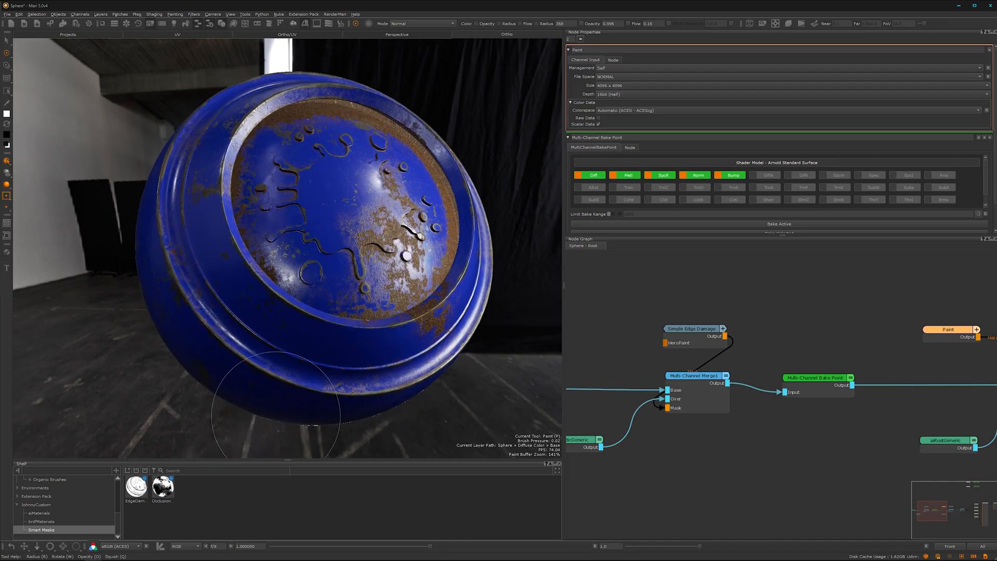
Open the properties of the aiPlasticGeneric material node that feeds the first Multi-Channel Merge.
scroll(670, 460, down, 1)
middle_drag(654, 483, 779, 474)
click(716, 437)
drag(717, 438, 710, 444)
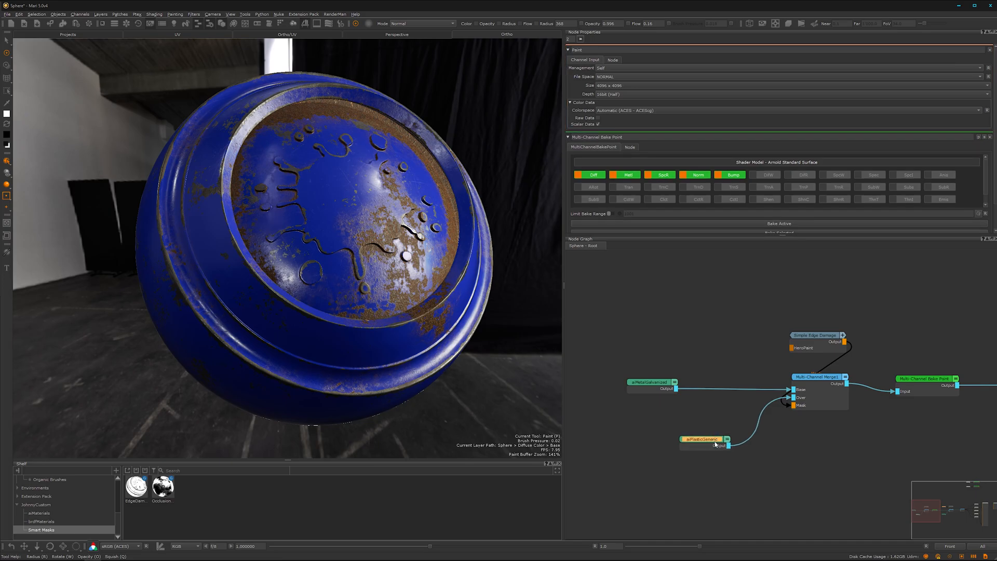
double_click(715, 444)
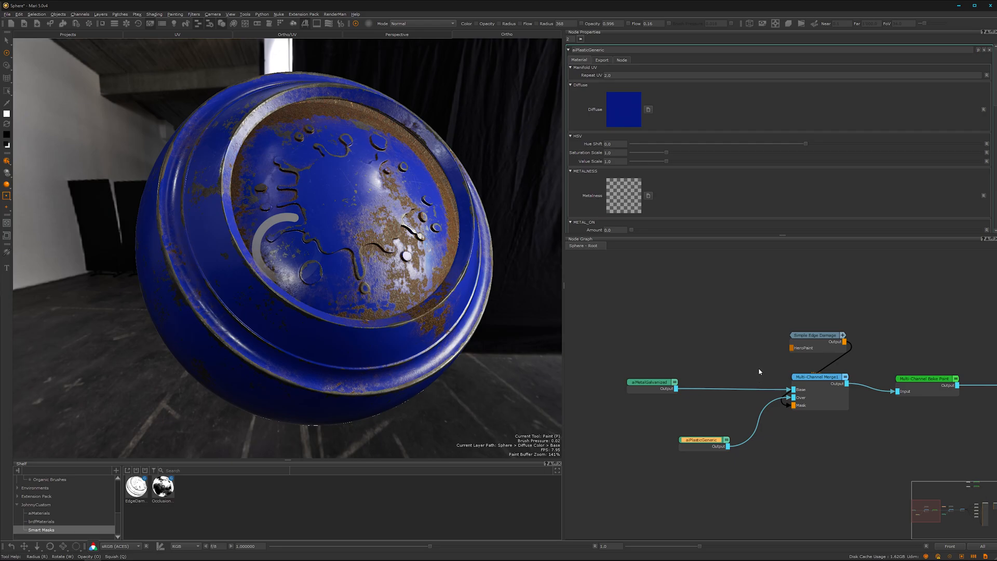
Paint extra rust across the middle of the splatter face, using the Paint node that feeds the Simple Occlusion Dirt mask.
alt+right_drag(724, 370, 678, 382)
alt+right_drag(794, 417, 655, 449)
middle_drag(831, 401, 690, 401)
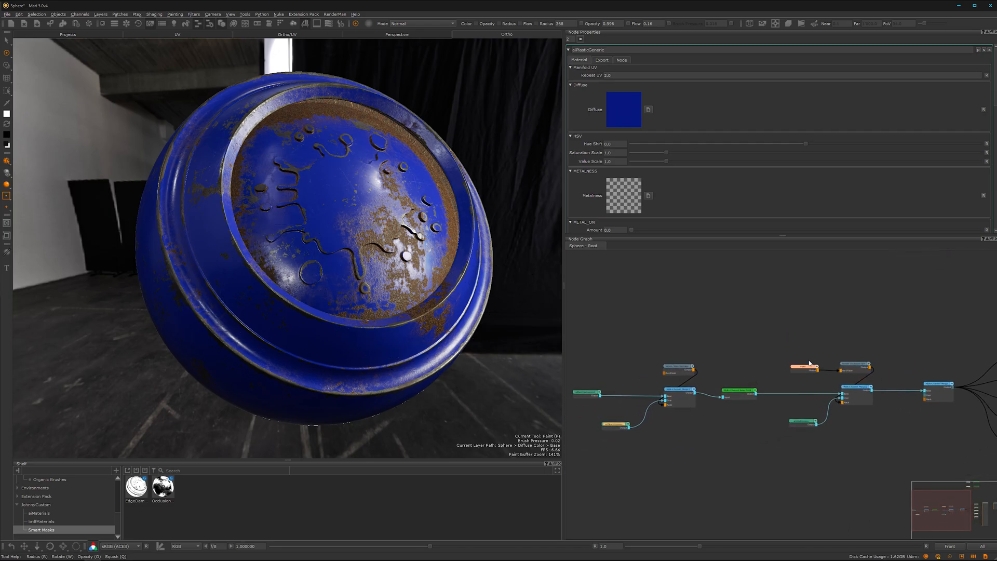
double_click(806, 367)
mouse_move(312, 291)
alt+mouse_down()
mouse_move(339, 286)
mouse_move(325, 275)
alt+mouse_up()
scroll(328, 218, up, 5)
key(p)
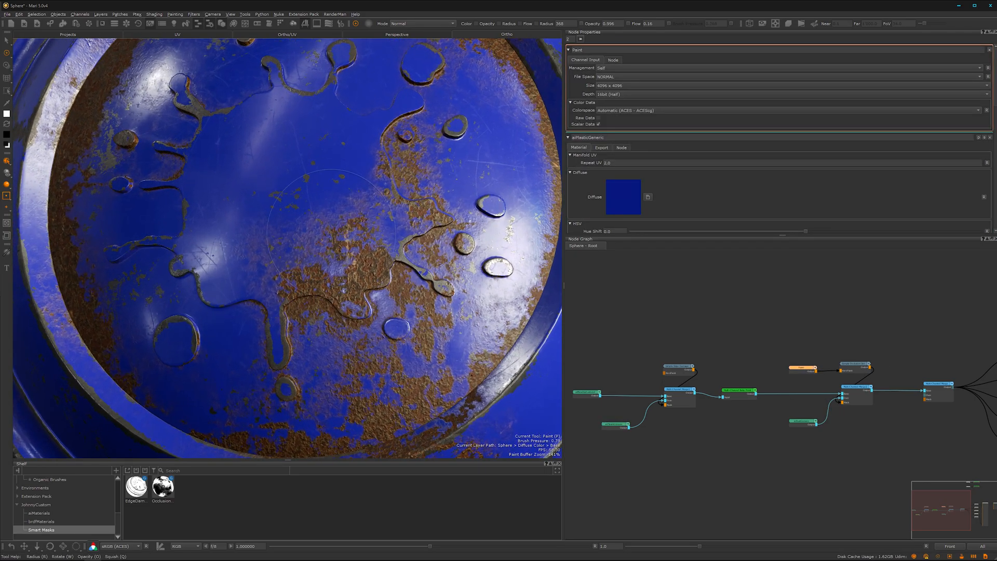
mouse_move(328, 185)
mouse_down()
mouse_move(363, 301)
mouse_move(345, 218)
mouse_move(359, 270)
mouse_move(332, 311)
mouse_move(244, 333)
mouse_move(191, 208)
mouse_up()
mouse_move(376, 161)
mouse_down()
mouse_move(402, 200)
mouse_move(485, 255)
mouse_move(482, 303)
mouse_up()
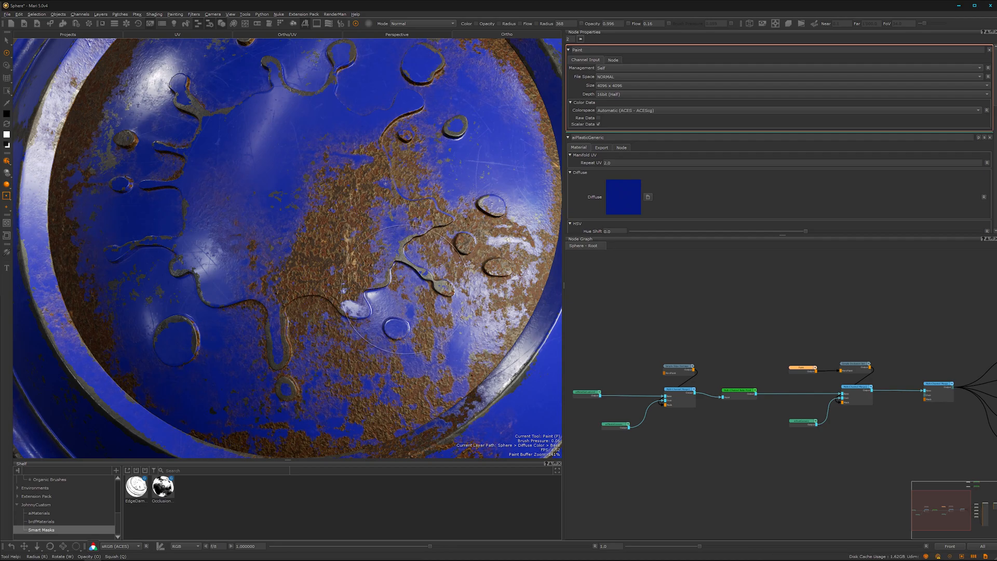
mouse_move(397, 308)
alt+mouse_down()
mouse_move(333, 304)
mouse_move(415, 306)
alt+mouse_up()
scroll(832, 459, up, 3)
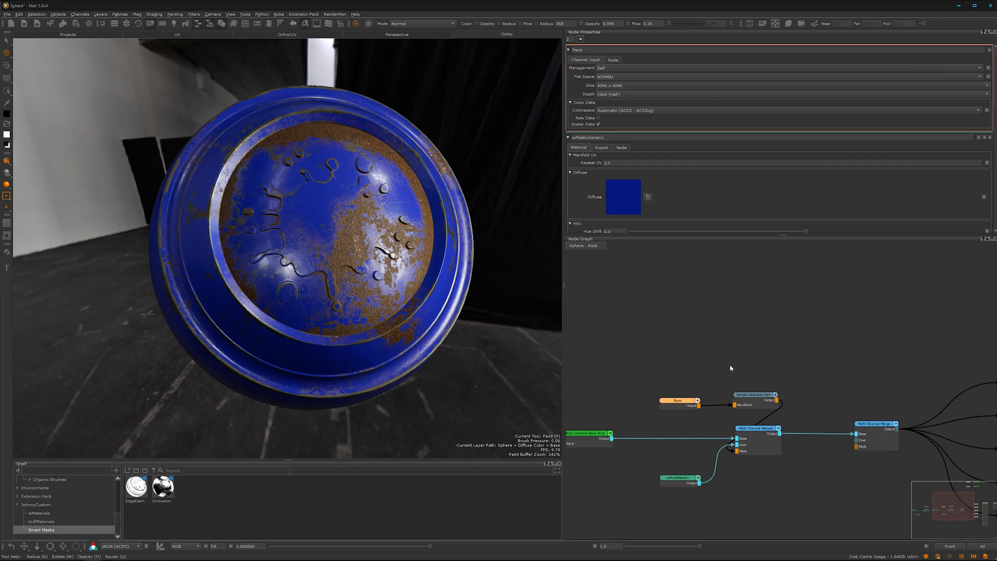
Find the two bake points in the node graph and view the AmbientOcclusion one on the sphere.
scroll(735, 372, down, 1)
middle_drag(774, 358, 731, 416)
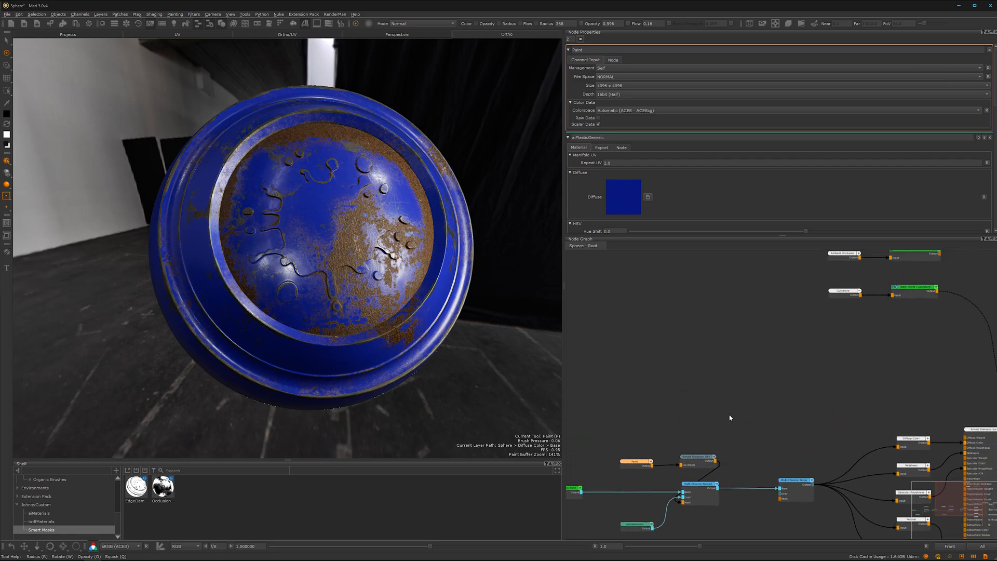
scroll(893, 350, up, 1)
middle_drag(893, 349, 747, 445)
scroll(753, 435, up, 3)
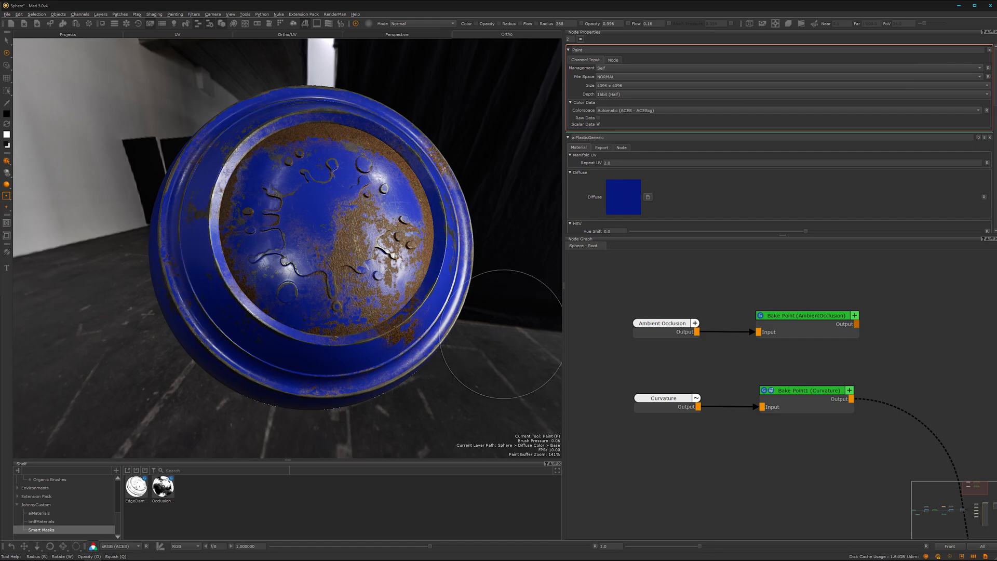
click(795, 337)
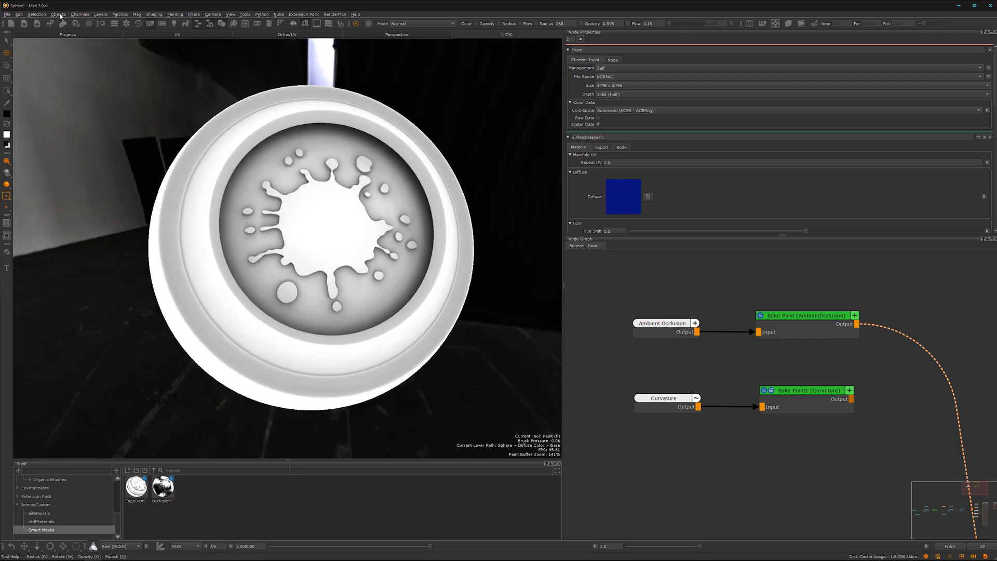
Locate the Ambient Occlusion command for objects and examine the baked occlusion on the sphere.
click(58, 14)
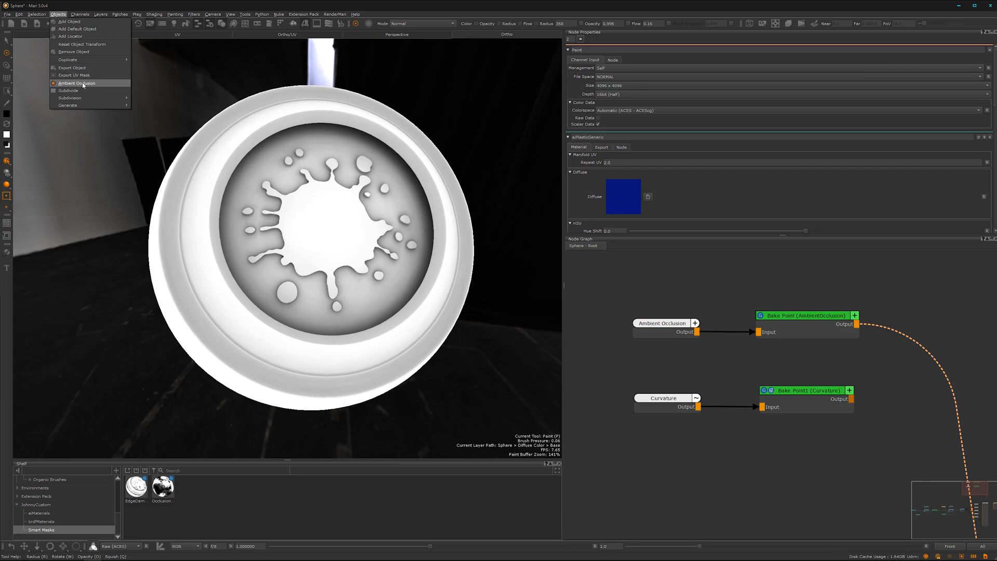
alt+middle_drag(339, 320, 318, 317)
alt+drag(318, 316, 327, 303)
key(p)
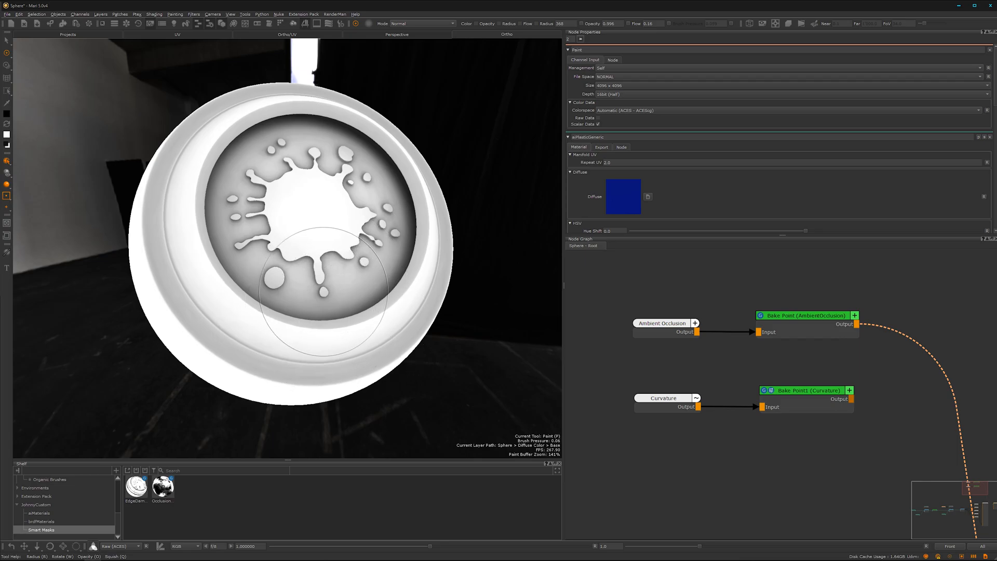
View the Curvature bake point on the sphere in place of the ambient occlusion.
middle_drag(354, 296, 376, 319)
mouse_move(374, 327)
alt+right_down()
mouse_move(345, 329)
mouse_move(380, 313)
alt+right_up()
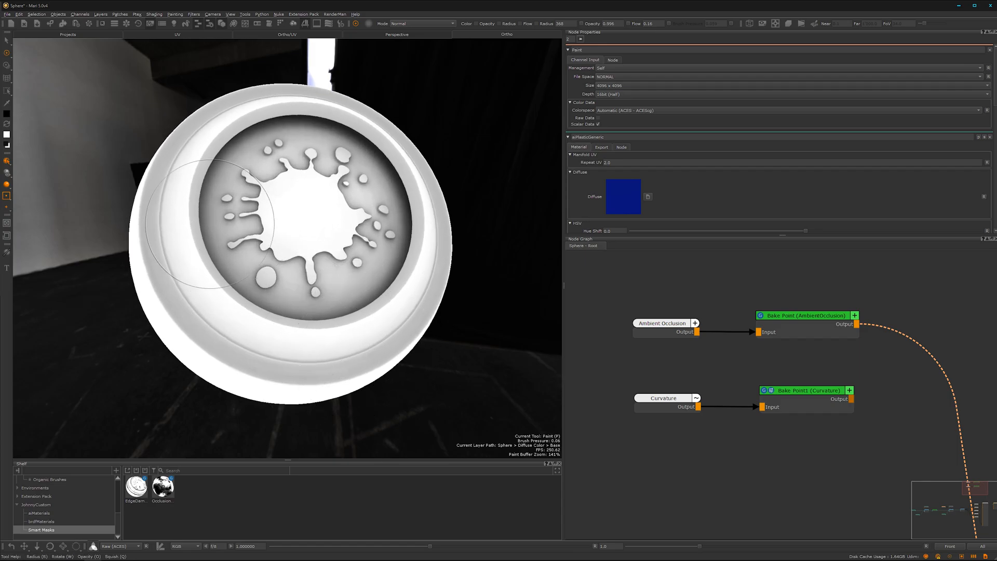
click(797, 395)
key(1)
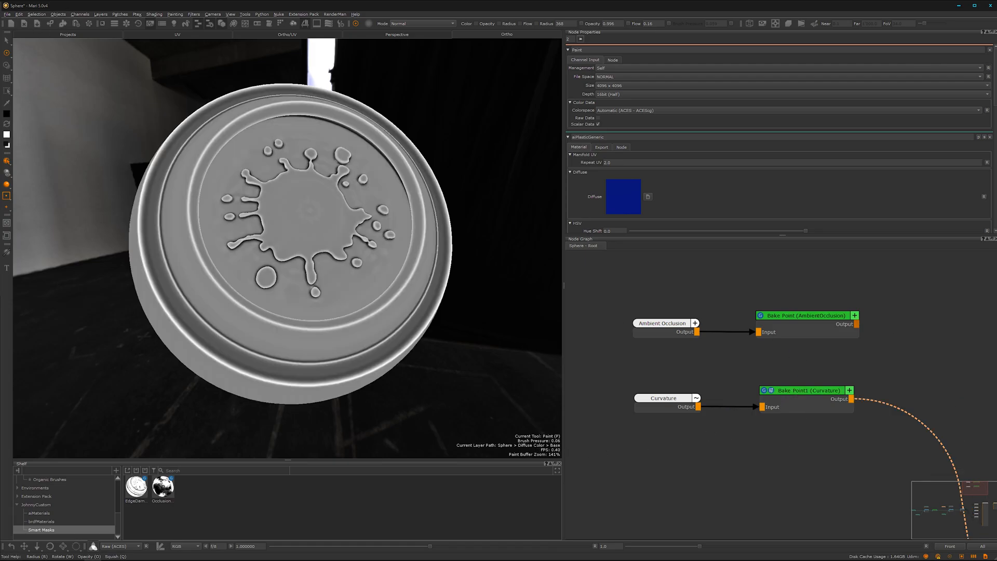
Search the node creation list for "cu" and dismiss it without adding a node.
middle_drag(706, 463, 748, 436)
key(Tab)
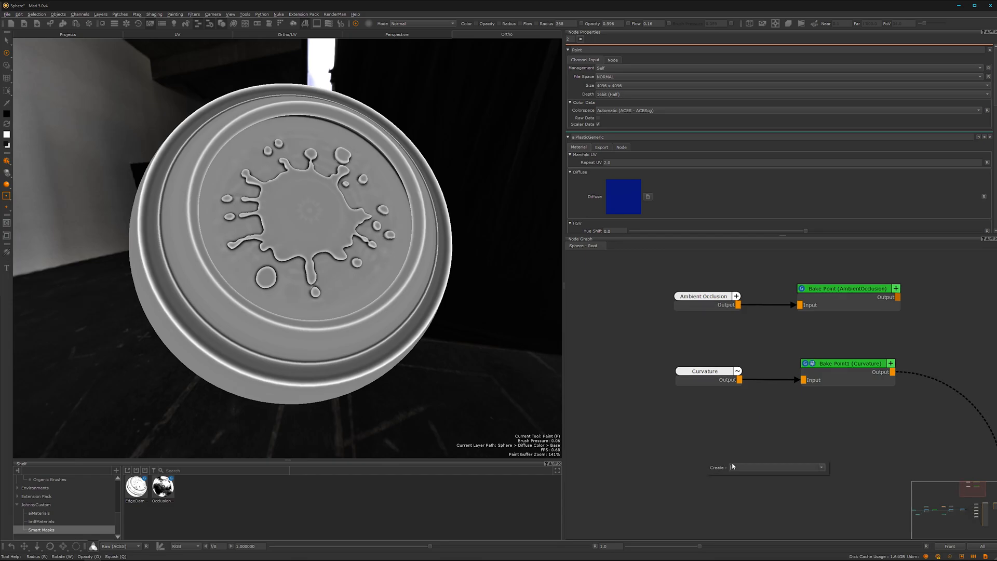
text(cu)
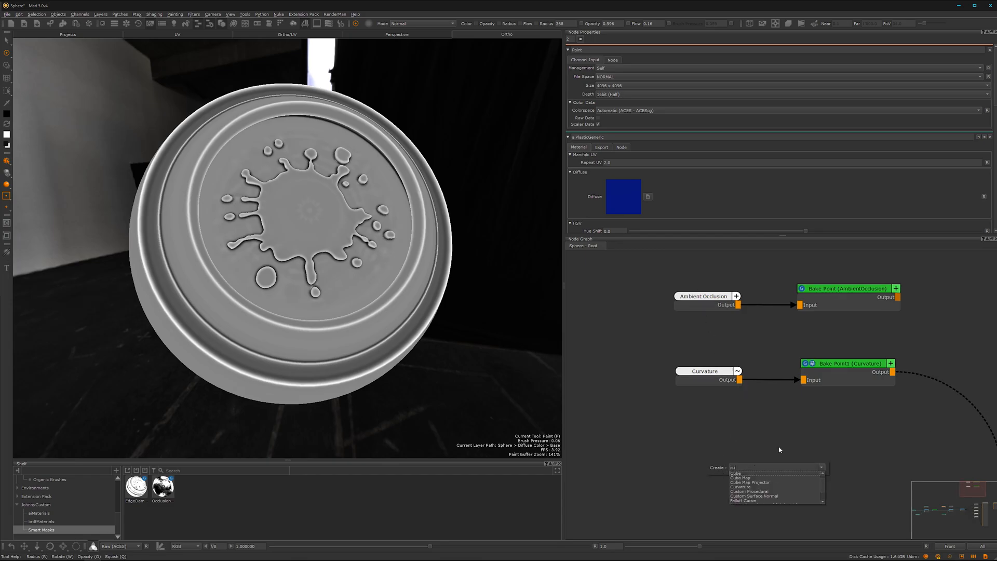
key(Escape)
key(Escape)
middle_drag(763, 310, 786, 343)
key(Tab)
click(780, 291)
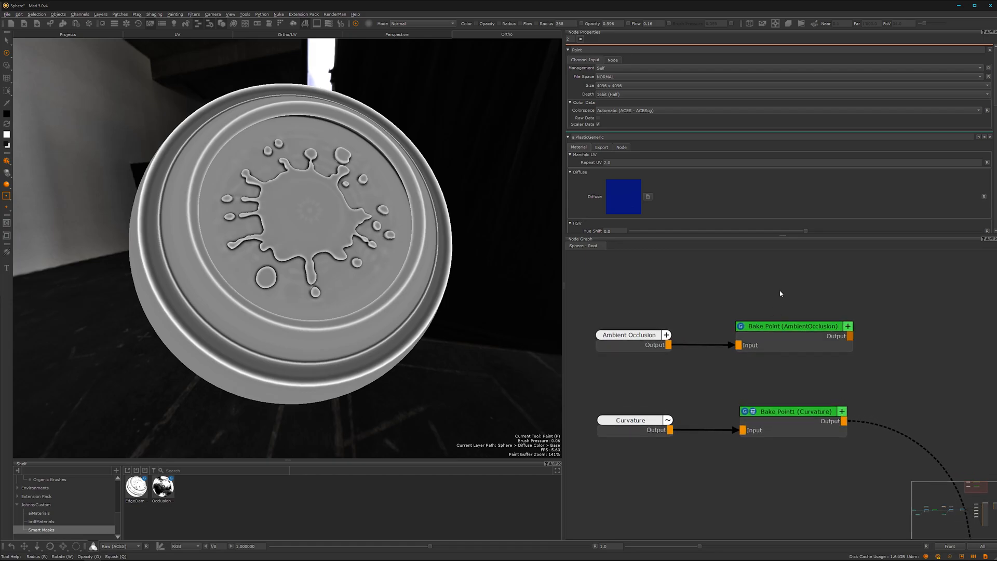
Review the geo-channel export settings of the AmbientOcclusion bake point.
click(768, 331)
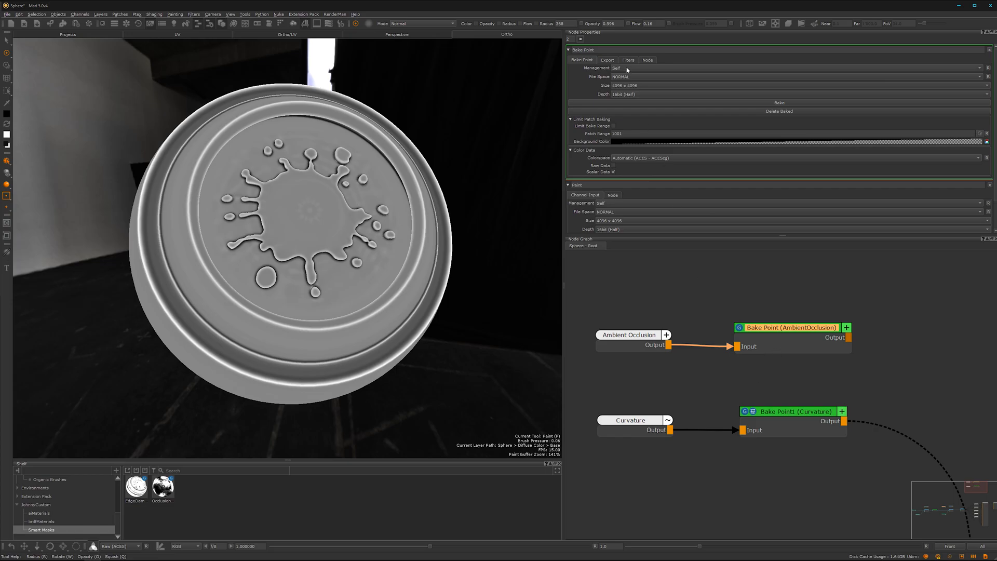
click(609, 60)
drag(656, 76, 599, 75)
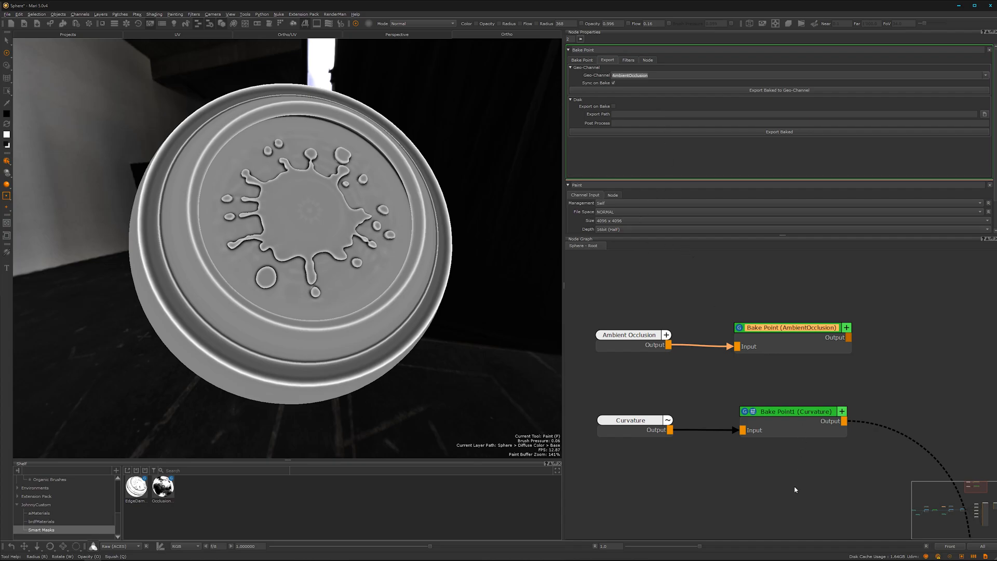
scroll(784, 491, down, 2)
drag(656, 76, 607, 78)
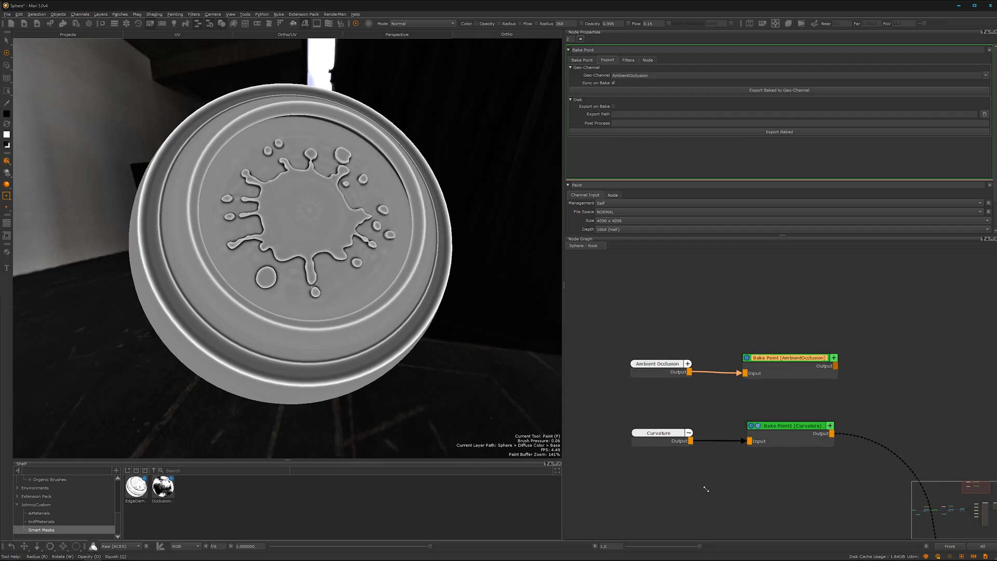
Review the filter and geo-channel export settings of the Curvature bake point.
scroll(701, 457, down, 2)
click(760, 393)
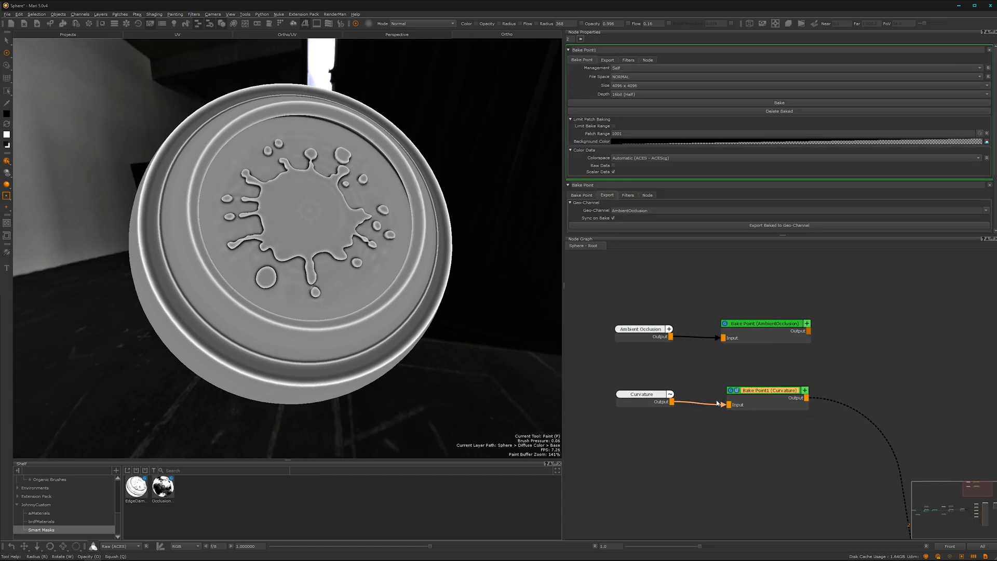
click(628, 60)
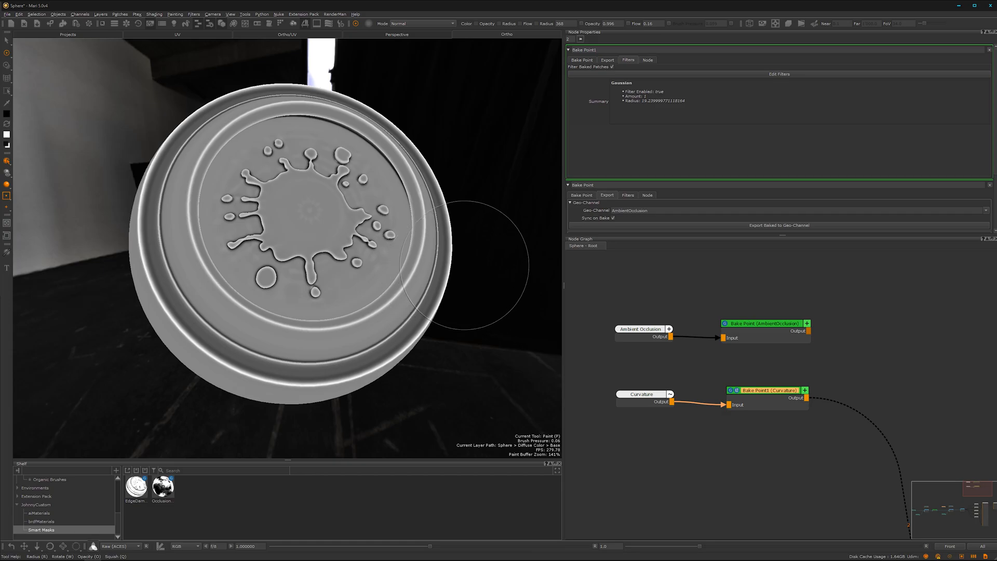
right_click(465, 265)
mouse_move(499, 298)
click(721, 466)
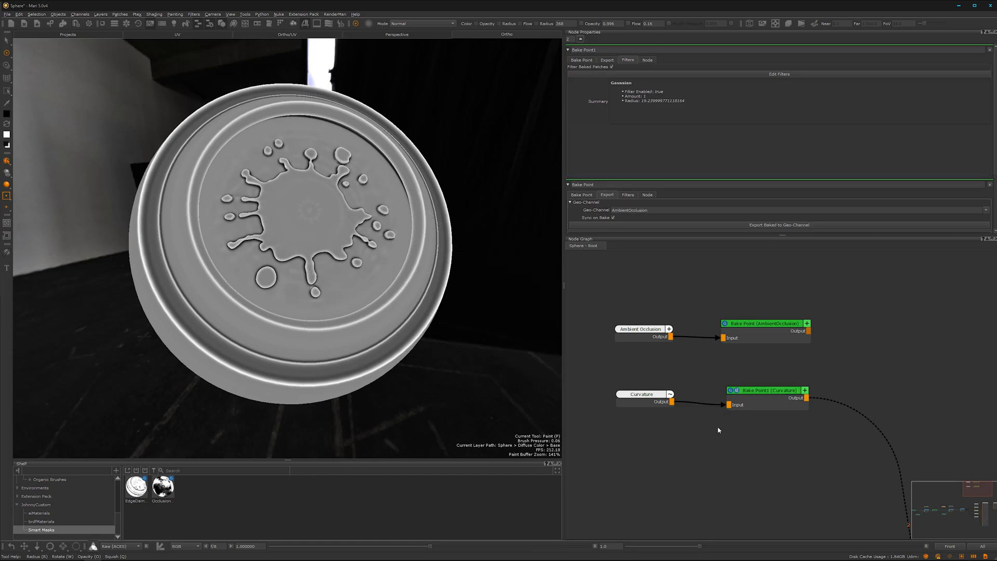
click(607, 60)
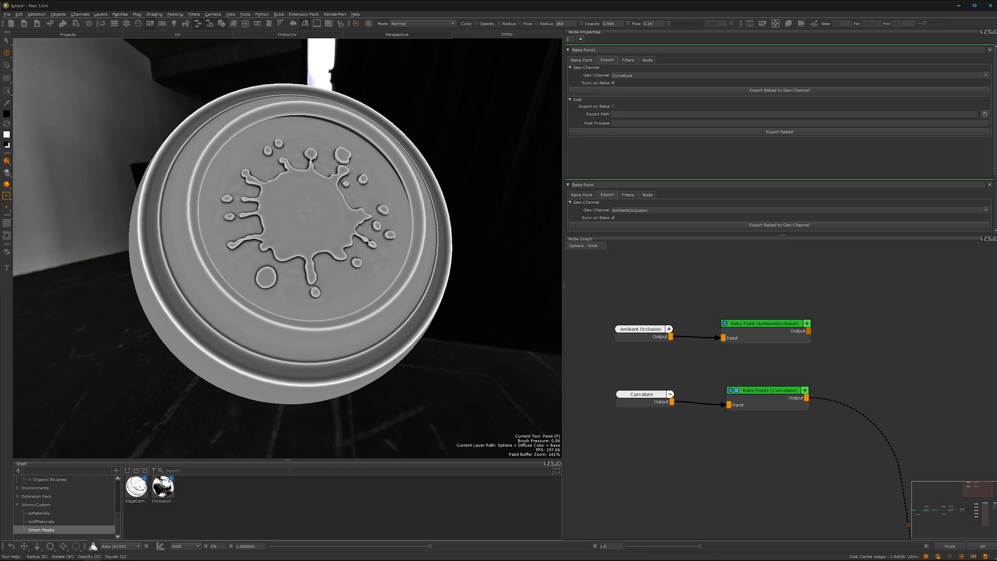
Open the Objects palette and check the geo-channels stored on the Sphere object.
drag(0, 90, 345, 96)
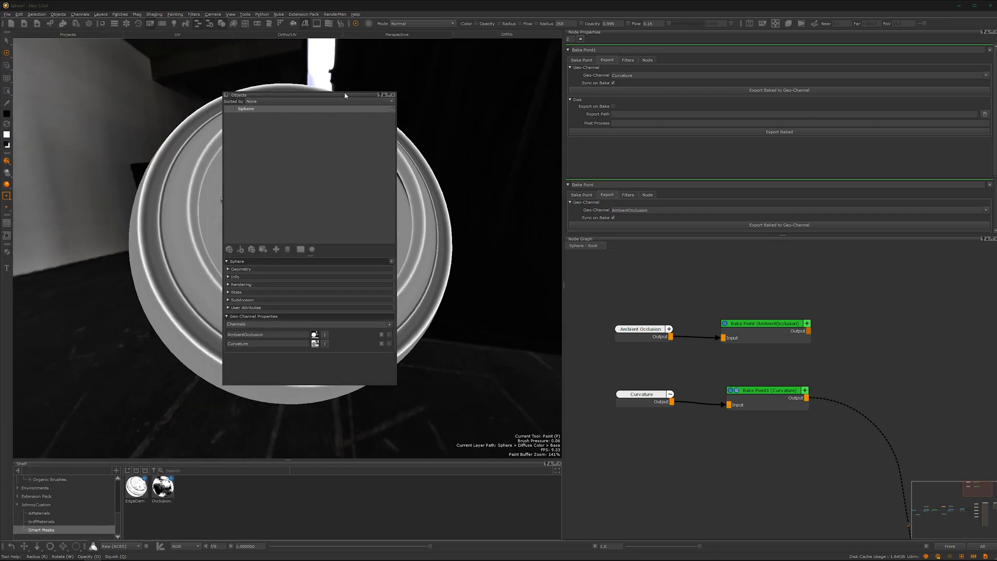
click(393, 95)
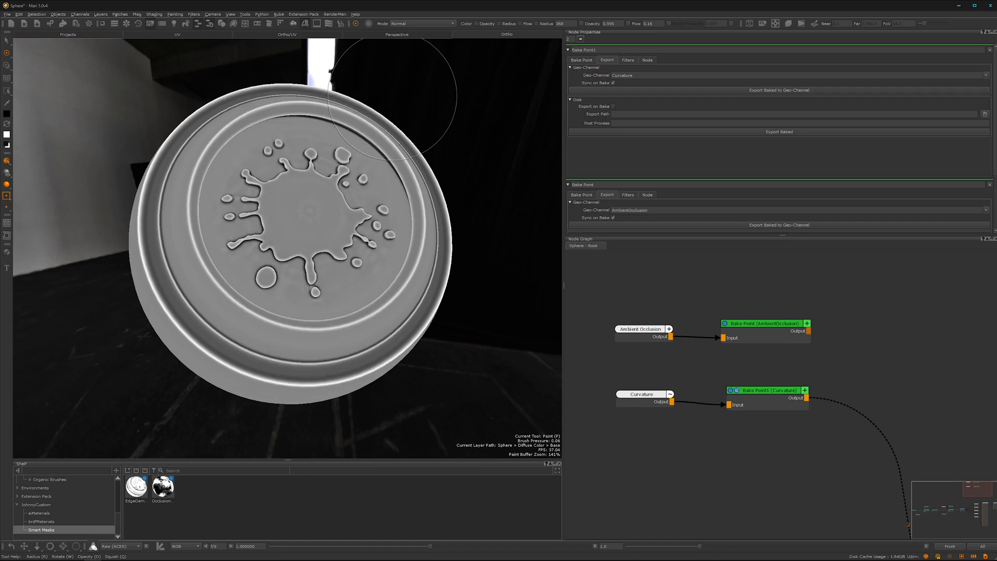
click(222, 24)
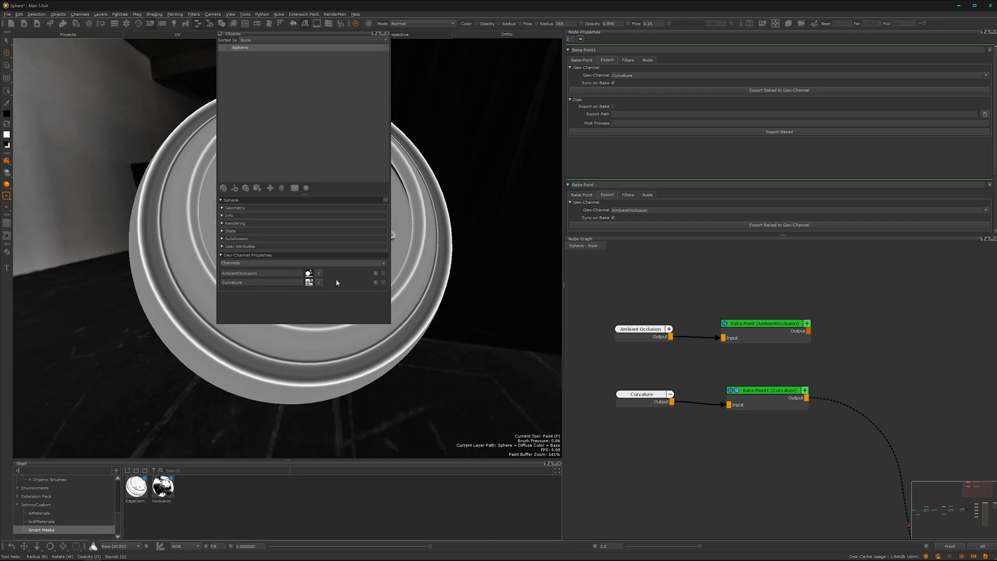
Delete the Paint node feeding the Simple Occlusion Dirt mask and move the mask node higher above its merge node.
scroll(803, 489, down, 3)
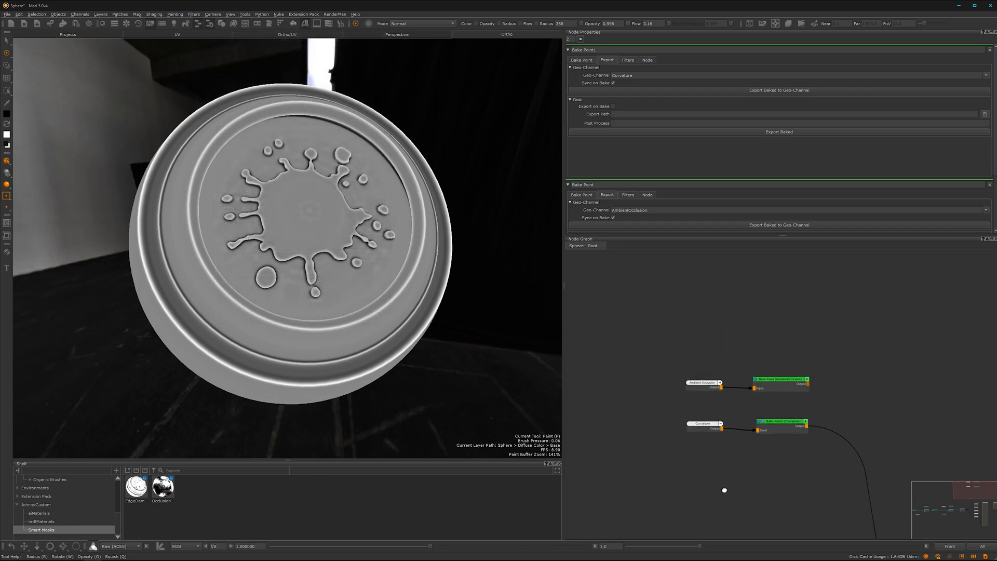
middle_drag(724, 490, 790, 345)
scroll(790, 402, down, 2)
mouse_move(790, 402)
middle_down()
mouse_move(732, 379)
mouse_move(705, 441)
mouse_move(795, 392)
mouse_move(804, 365)
middle_up()
scroll(715, 426, up, 2)
click(666, 441)
key(Delete)
drag(737, 438, 727, 375)
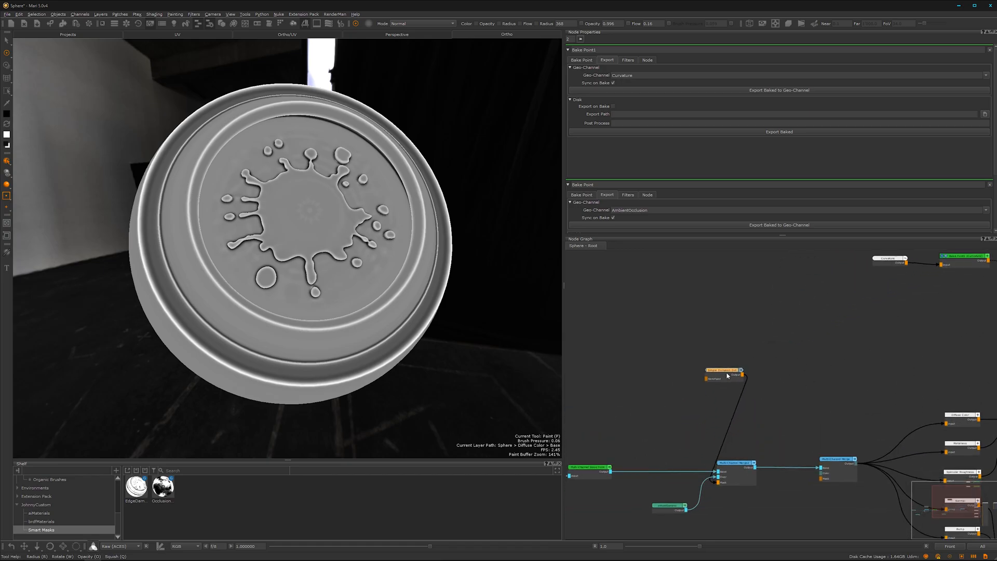
View the Simple Occlusion Dirt mask on the sphere and inspect it around the recessed face.
click(720, 386)
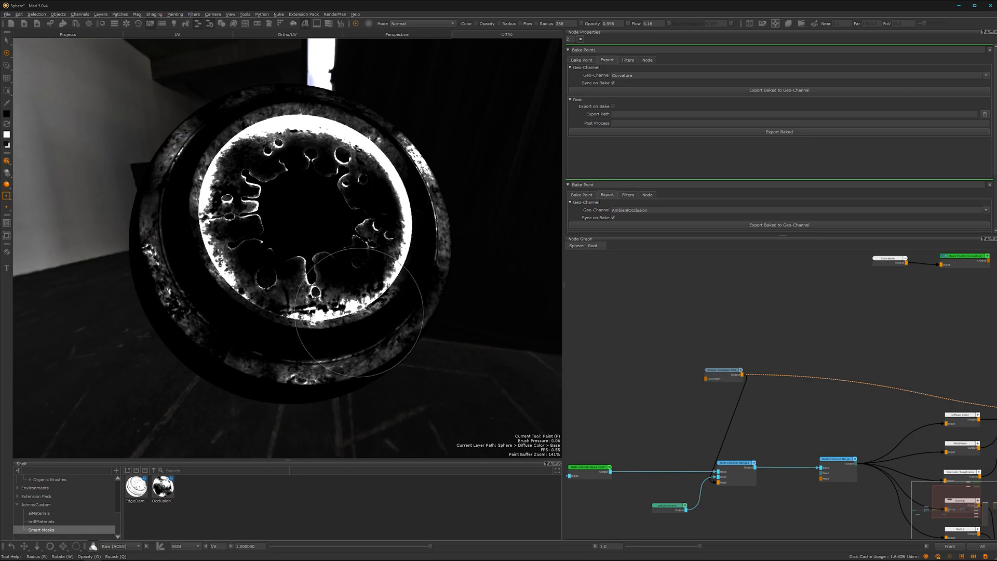
alt+middle_drag(358, 314, 345, 328)
alt+drag(317, 326, 328, 321)
alt+drag(281, 341, 370, 336)
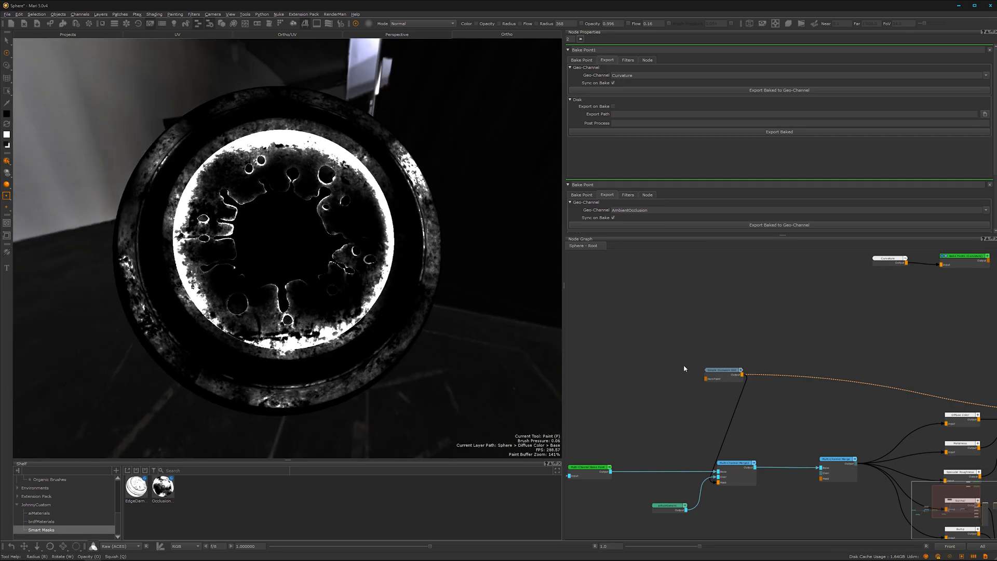
mouse_move(374, 343)
alt+right_down()
mouse_move(347, 312)
mouse_move(363, 337)
mouse_move(359, 328)
alt+right_up()
Reposition the Simple Occlusion Dirt node slightly higher in the node graph.
mouse_move(725, 375)
mouse_down()
mouse_move(747, 350)
mouse_move(726, 361)
mouse_up()
scroll(706, 385, up, 4)
middle_drag(754, 418, 747, 438)
drag(735, 369, 746, 364)
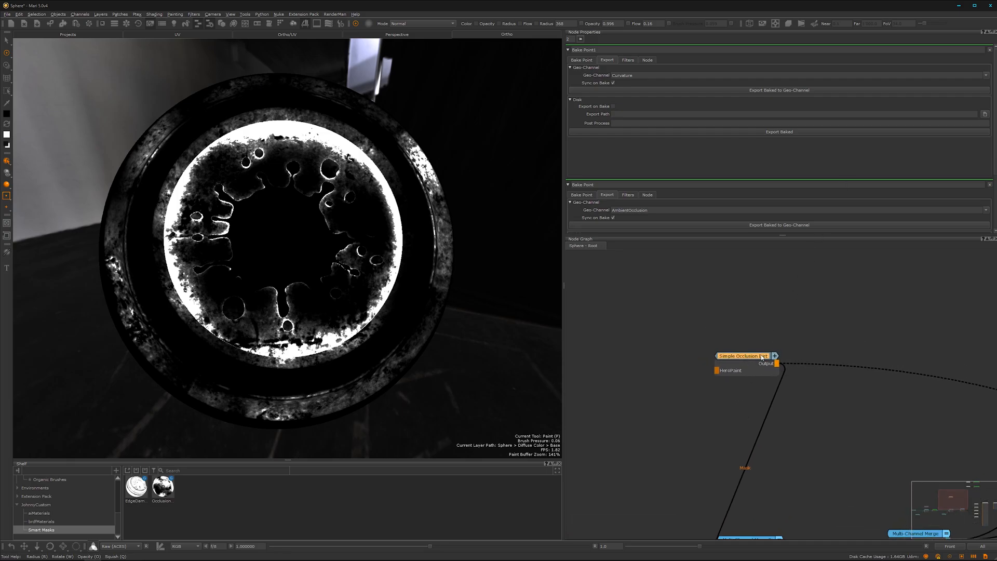
In the Simple Occlusion Dirt settings, rotate the grunge tile about 32 degrees, set AO Adjust Mid to about 0.40 and Cloud Size to about 0.47.
double_click(756, 356)
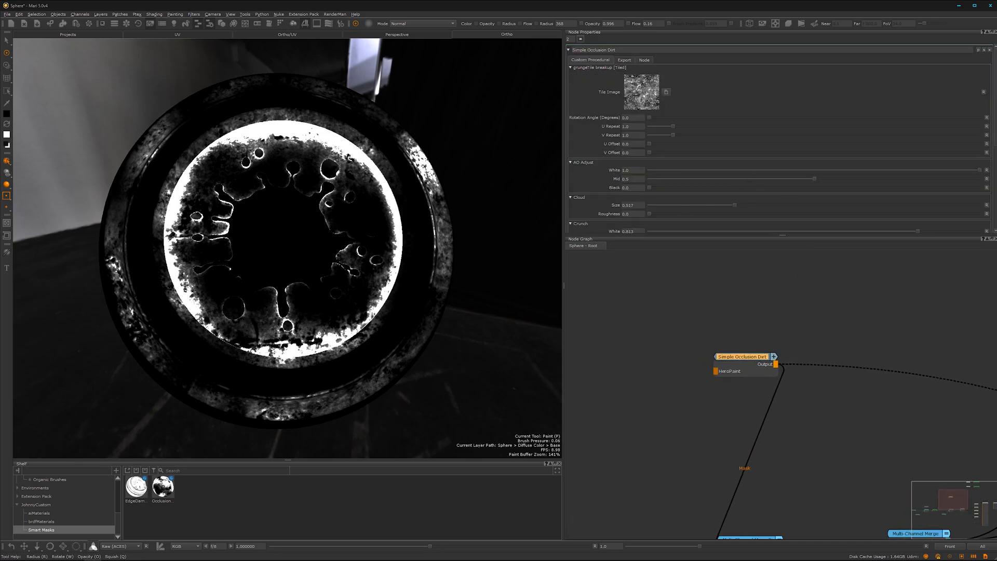
drag(995, 93, 993, 144)
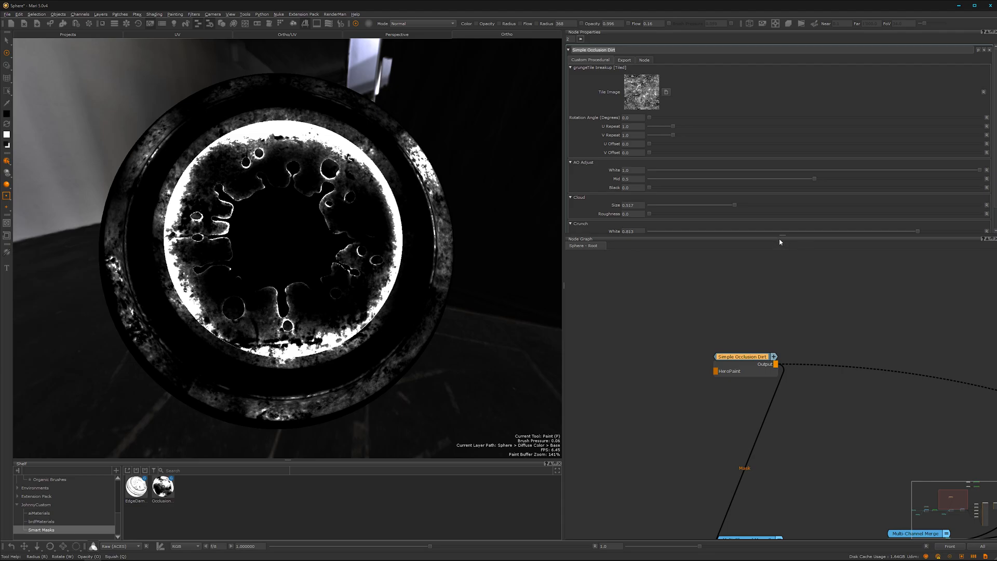
drag(782, 235, 783, 292)
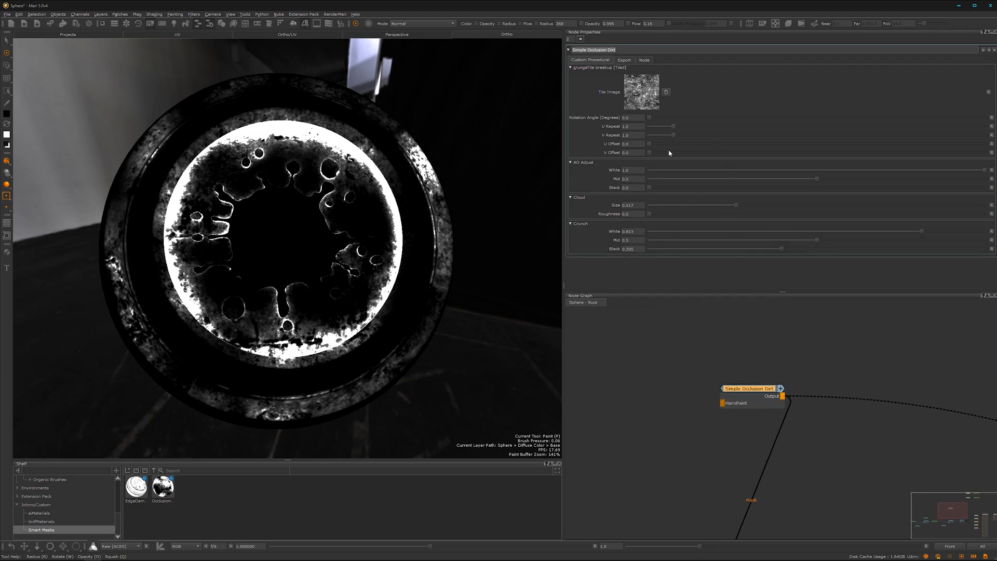
drag(649, 118, 679, 124)
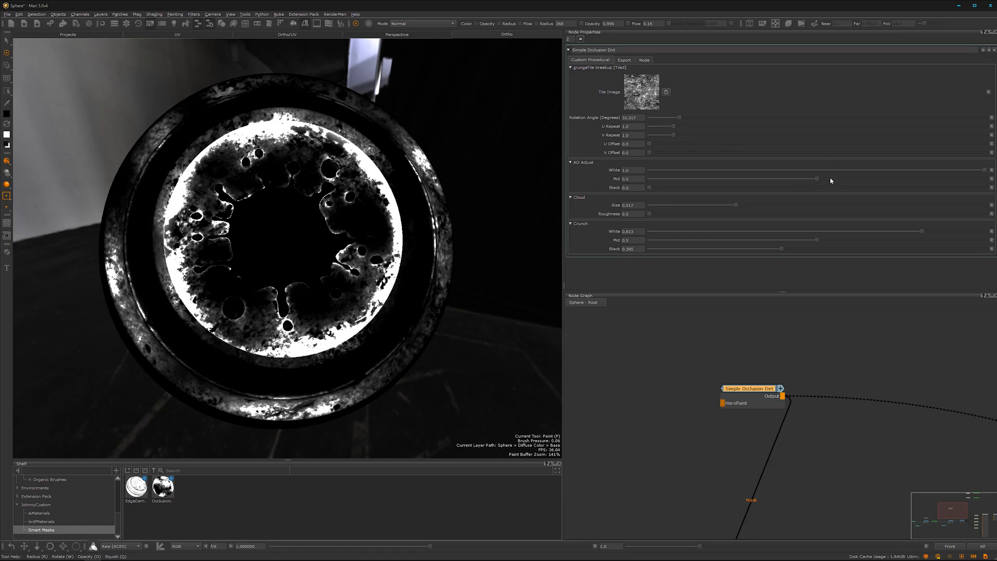
drag(817, 180, 709, 223)
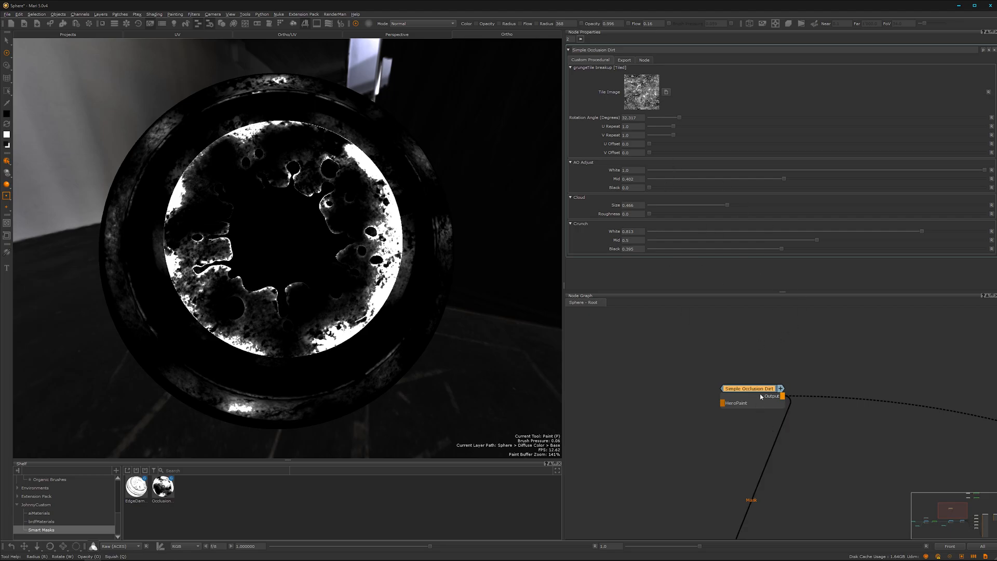
Open the Simple Occlusion Dirt node's internal network and examine the node chain from the AmbientOcclusion geo-channel onward.
scroll(734, 466, up, 3)
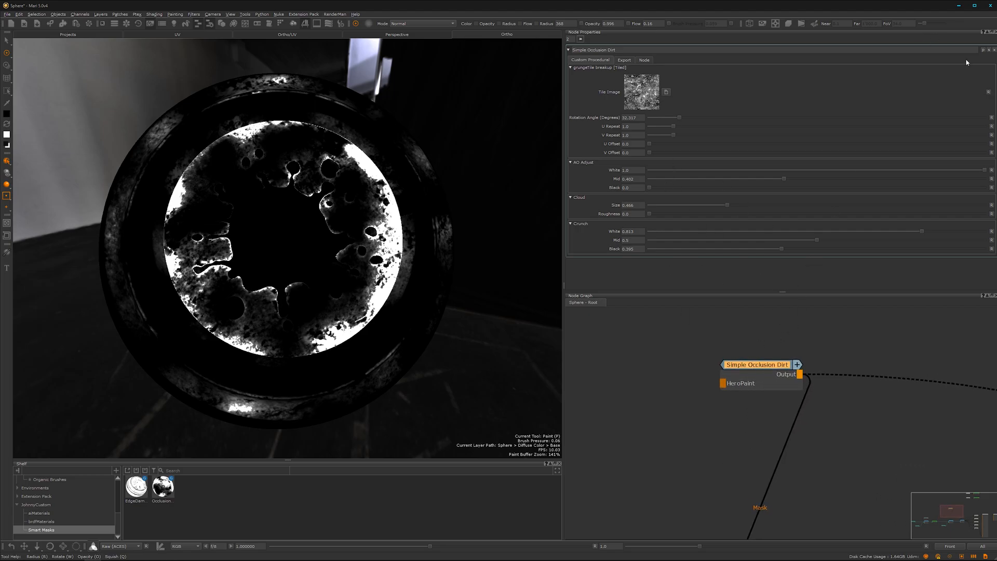
click(989, 51)
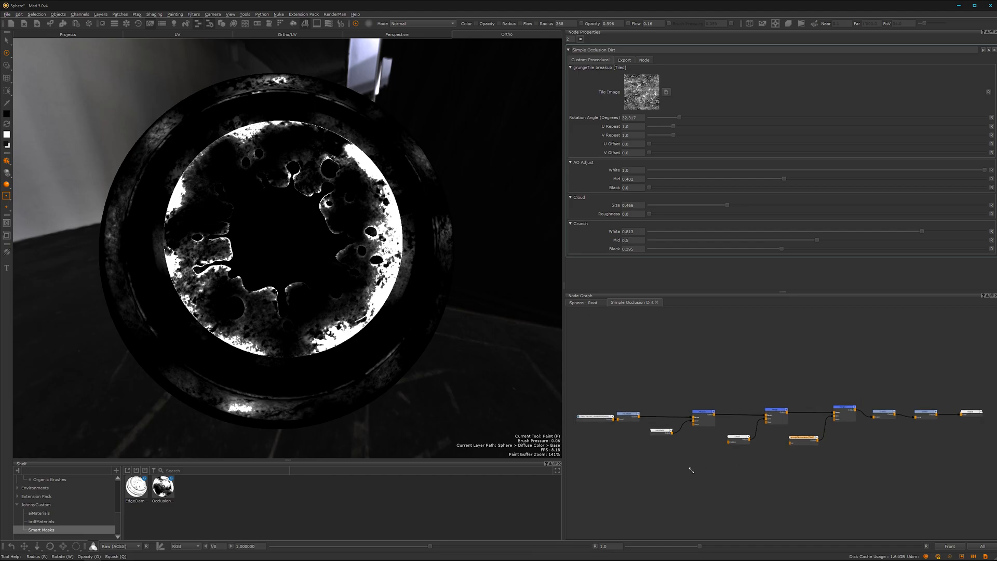
drag(782, 291, 782, 237)
scroll(668, 472, up, 6)
middle_drag(696, 398, 833, 466)
drag(705, 386, 623, 387)
scroll(675, 441, down, 4)
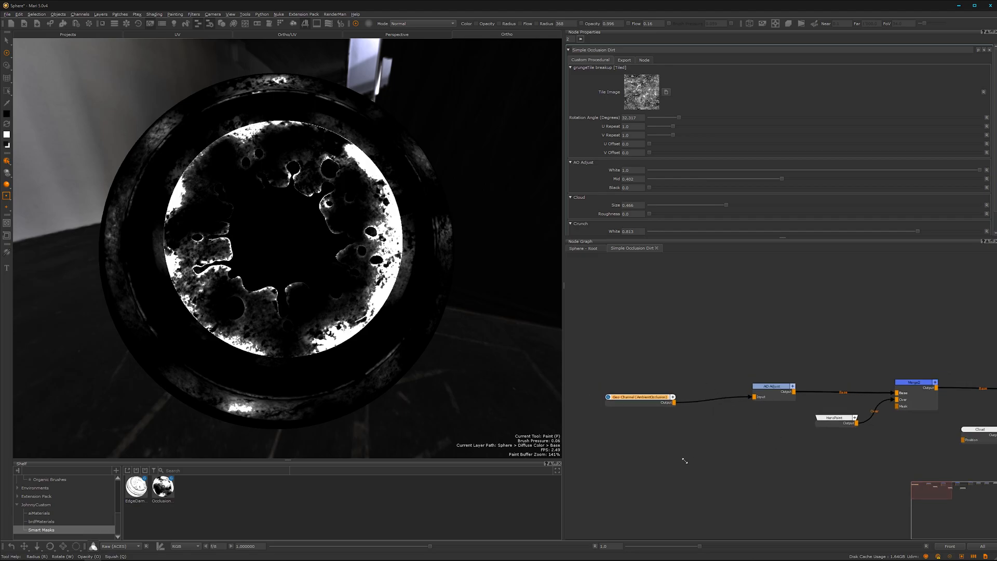
middle_drag(766, 452, 729, 405)
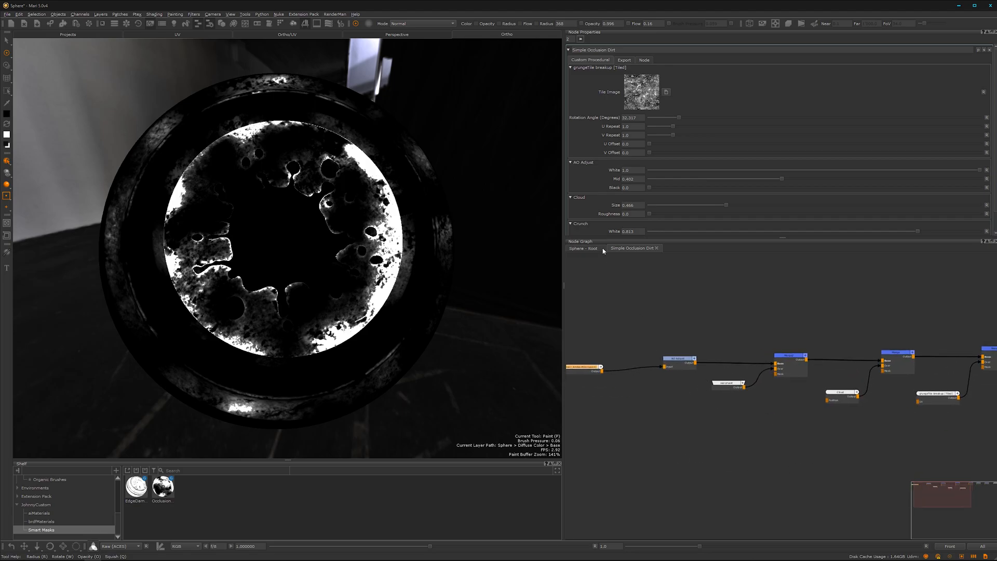
Return to the Sphere root graph, add a Geo-Channel node in the empty area beside the bake points, and view it on the sphere.
click(583, 248)
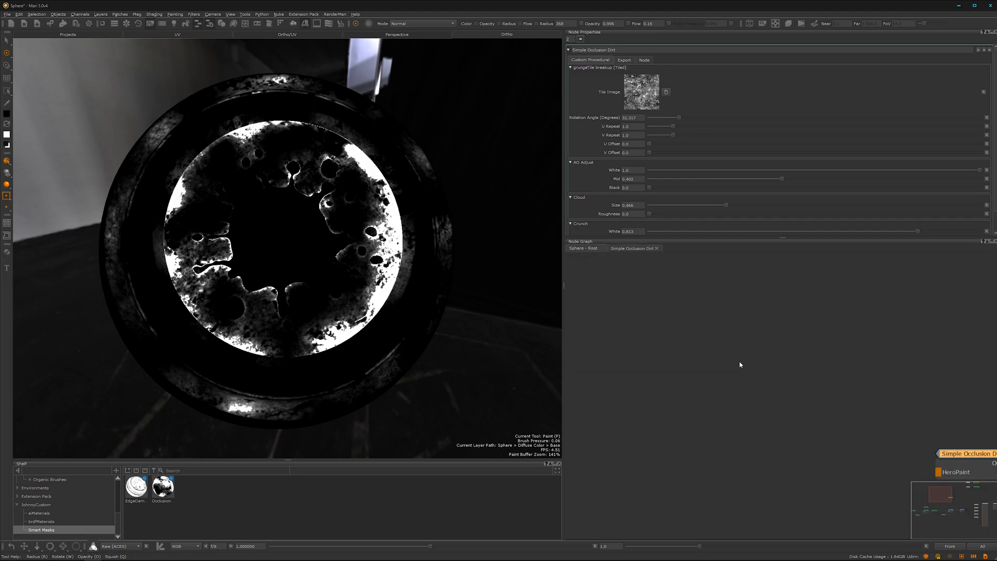
middle_drag(723, 405, 690, 438)
scroll(679, 435, down, 4)
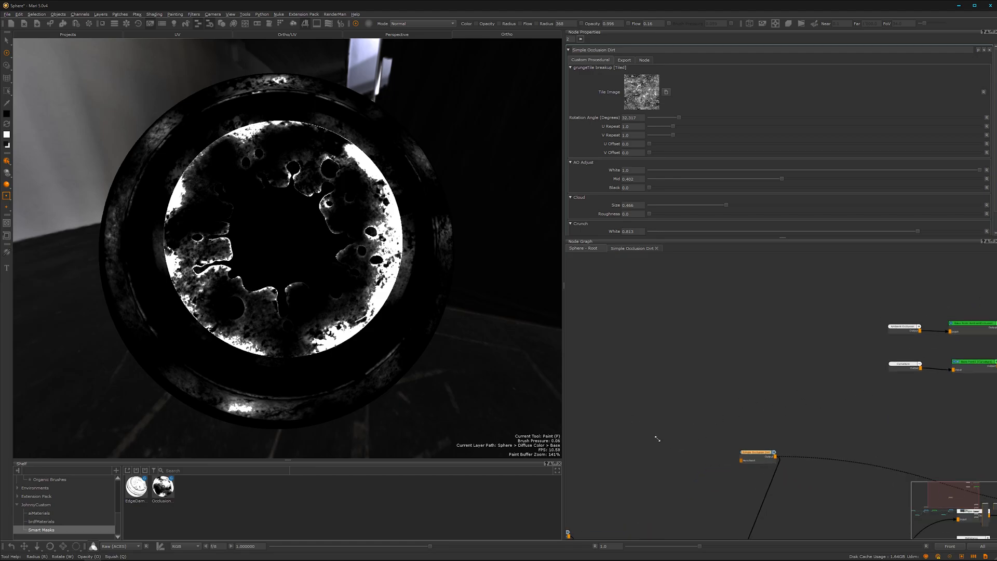
middle_drag(846, 392, 686, 379)
scroll(840, 403, up, 3)
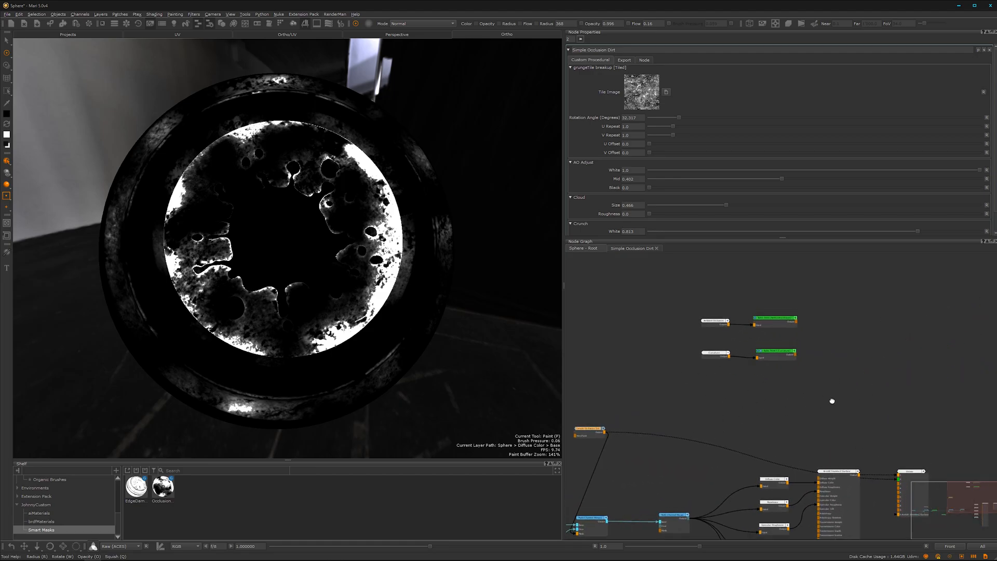
middle_drag(839, 404, 699, 398)
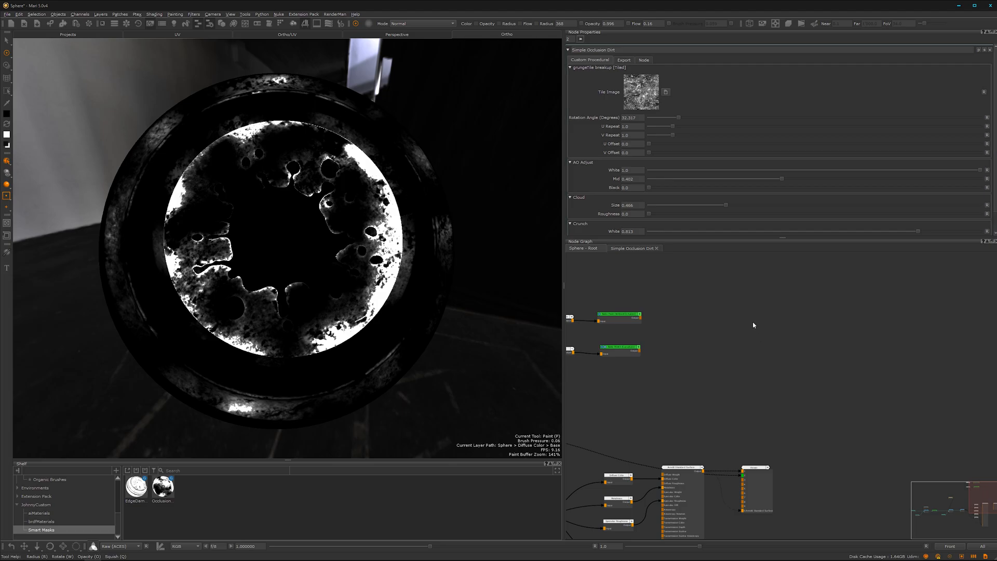
scroll(795, 338, up, 1)
middle_drag(794, 338, 831, 367)
key(Tab)
text(geo)
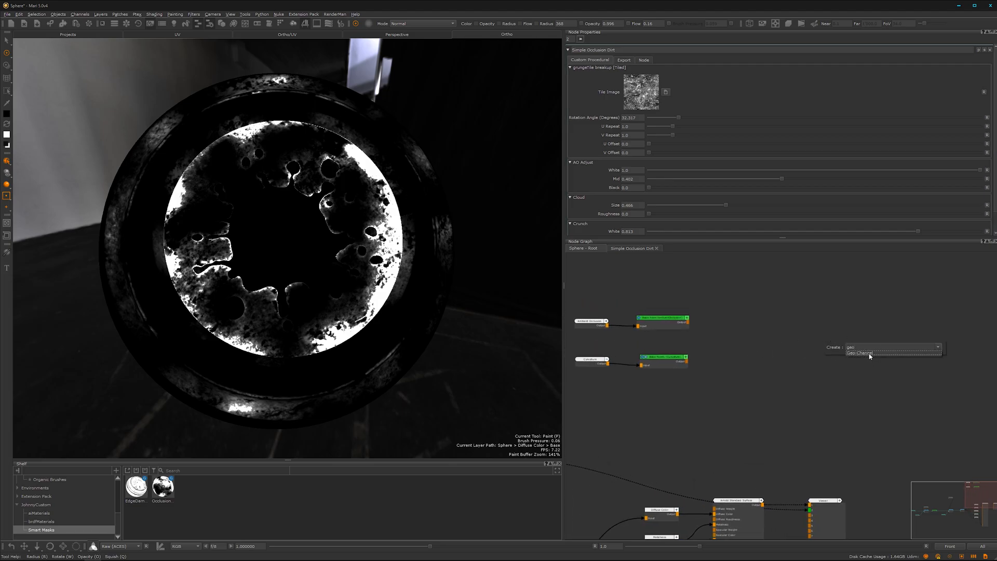
click(870, 355)
key(1)
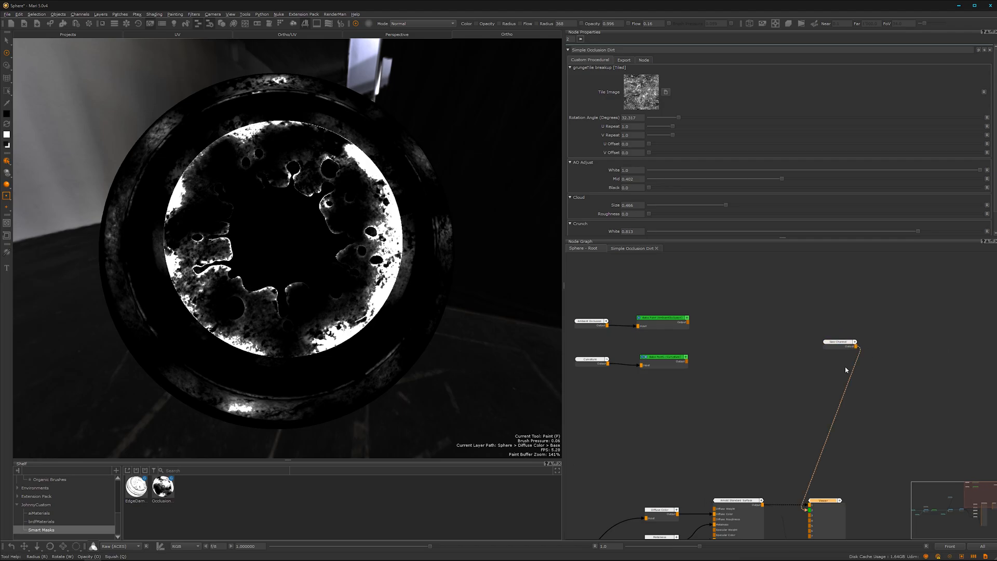
drag(840, 342, 790, 315)
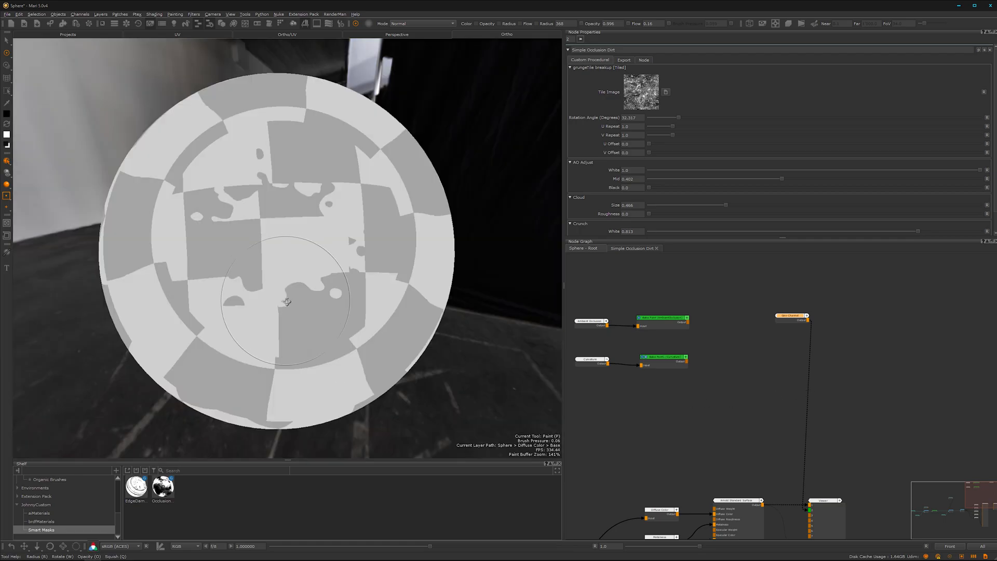
Set the new Geo-Channel node's channel to AmbientOcclusion.
mouse_move(265, 307)
alt+mouse_down()
mouse_move(289, 293)
mouse_move(254, 297)
mouse_move(270, 299)
alt+mouse_up()
alt+right_drag(796, 349, 824, 357)
middle_drag(823, 357, 853, 405)
drag(821, 350, 818, 354)
double_click(818, 355)
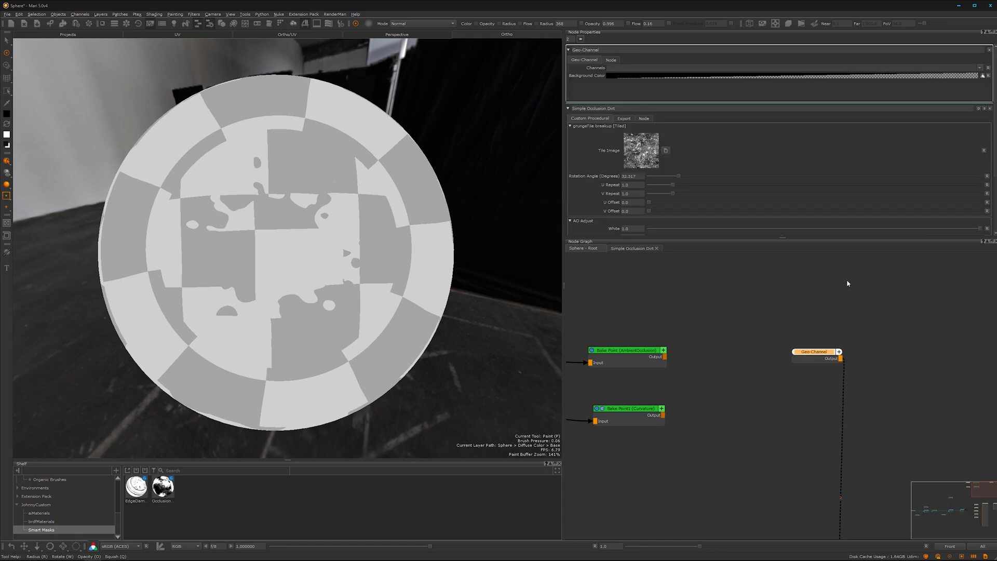
click(979, 68)
click(904, 78)
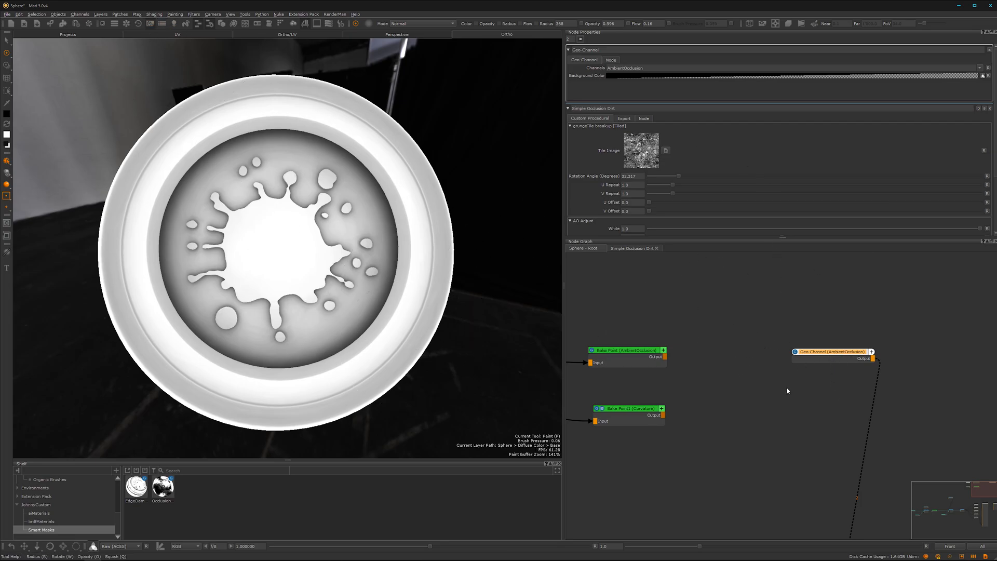
Add a Levels node fed by the AmbientOcclusion geo-channel and place it beside that node.
middle_drag(843, 408, 740, 390)
key(Tab)
text(lev)
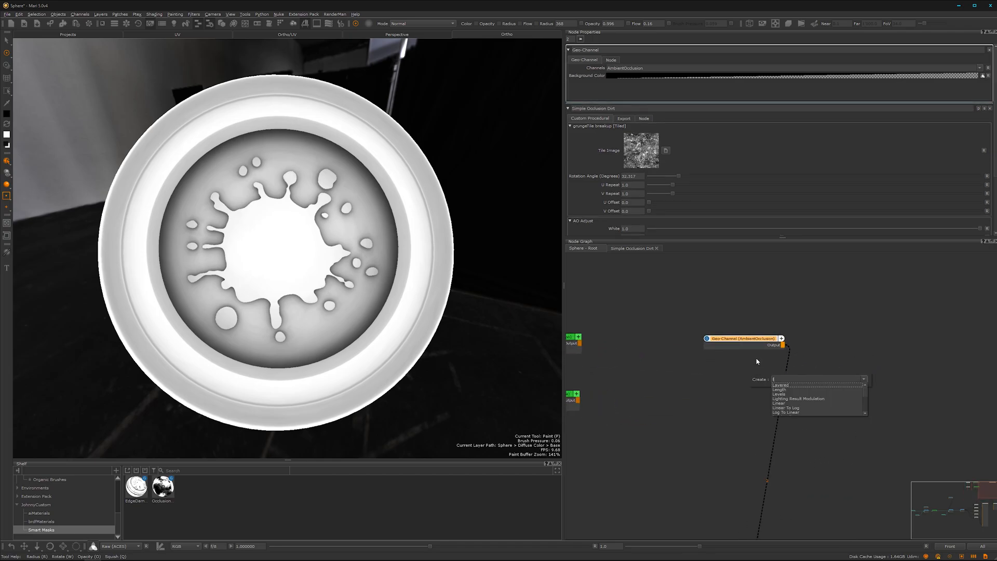
key(Down)
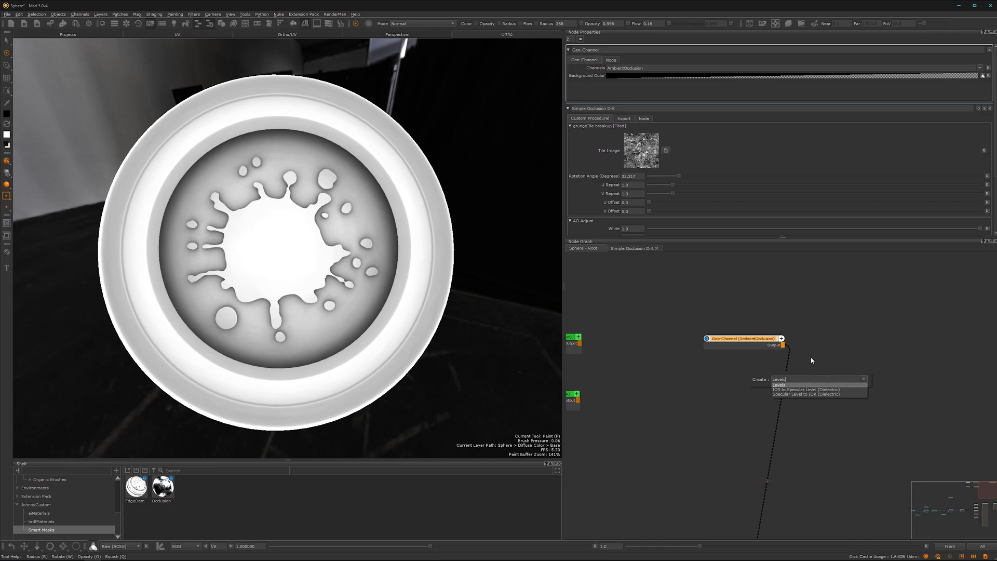
key(Return)
drag(851, 338, 841, 334)
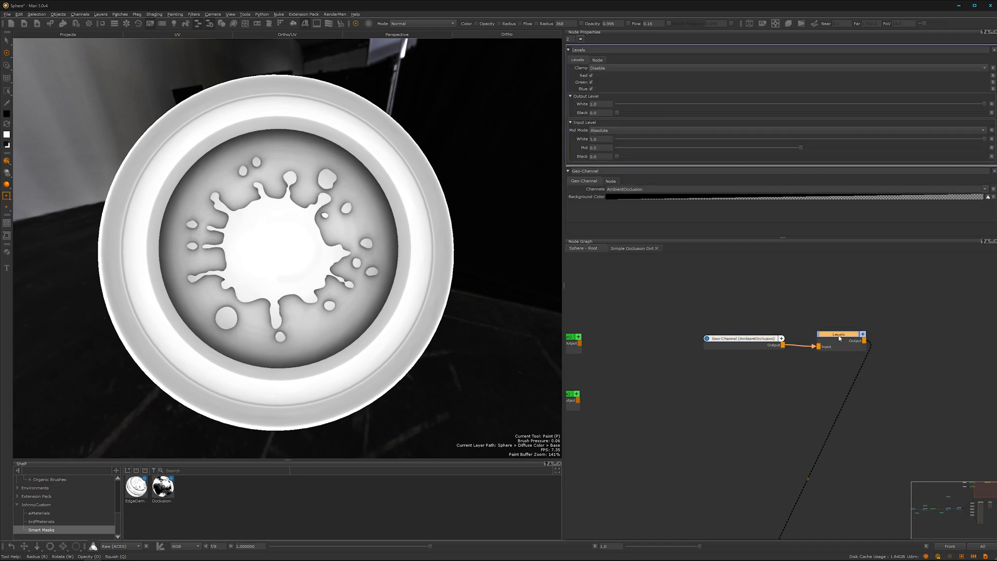
Rename the Levels node AO_Adjust and set its clamping to Clamp LDR.
double_click(581, 49)
text(AO_Adjust)
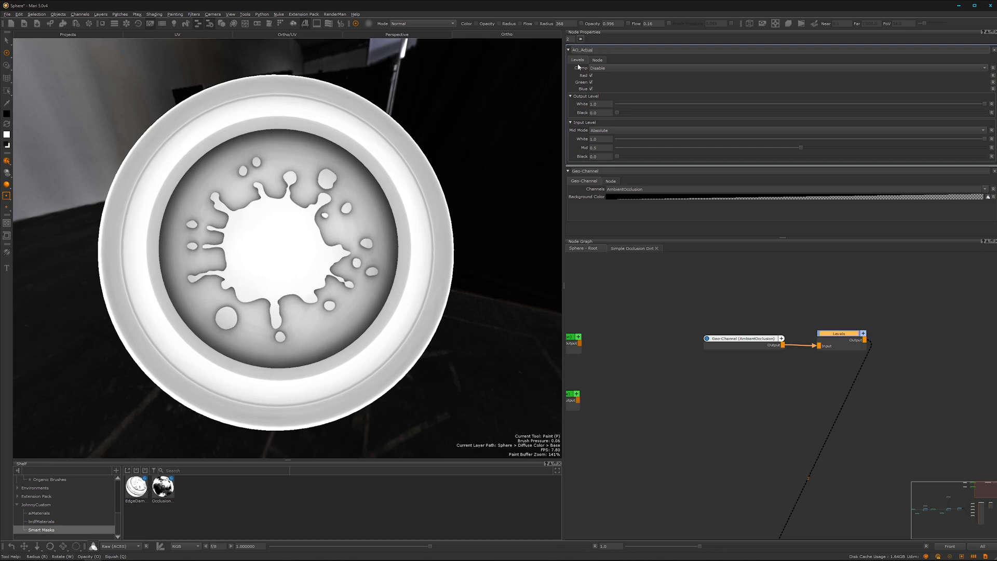
key(Return)
click(736, 68)
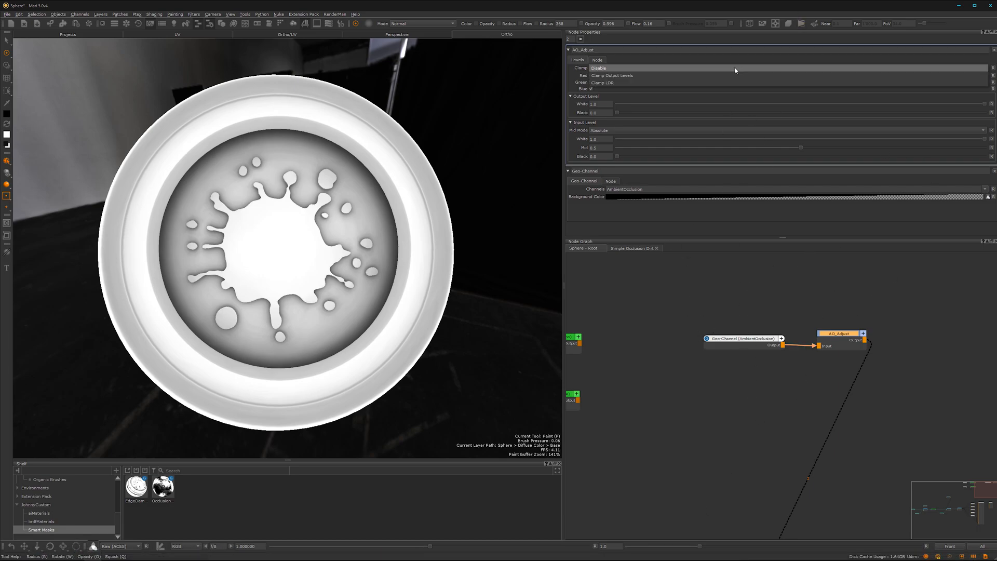
click(734, 83)
Add a Merge node with AO_Adjust feeding its Base input and space it farther along the chain.
alt+right_drag(804, 391, 750, 387)
alt+middle_drag(799, 394, 687, 385)
alt+right_drag(688, 384, 757, 342)
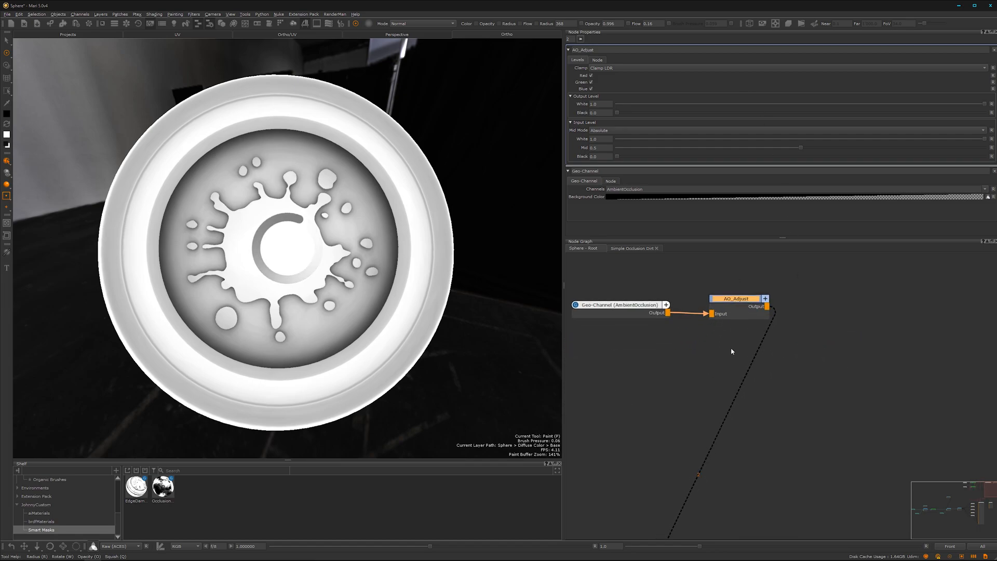
key(m)
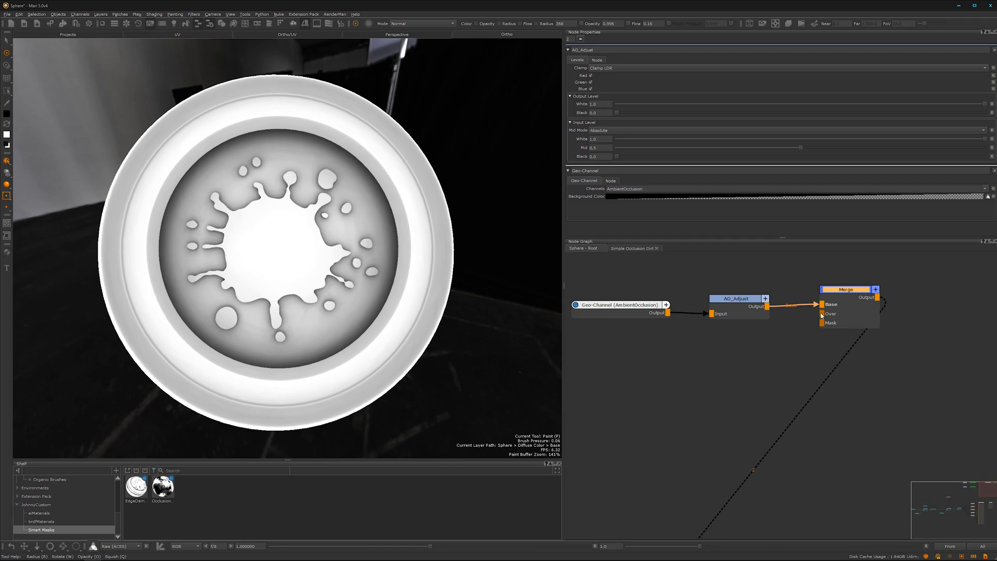
drag(846, 290, 900, 291)
Create a Cloud node below the chain and connect its output to the Merge node's Over input.
click(757, 391)
key(Tab)
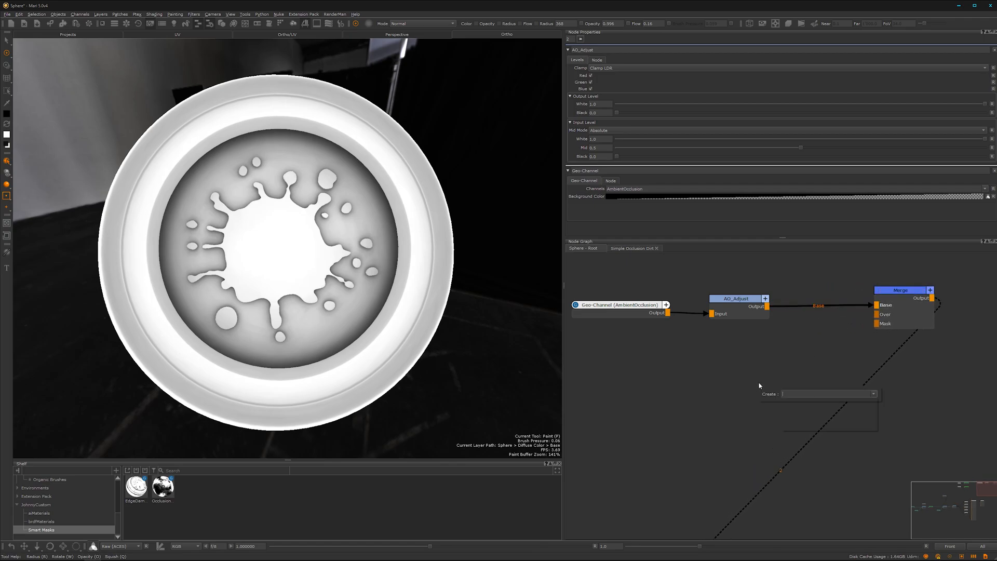
text(cloud)
key(Return)
drag(788, 393, 877, 315)
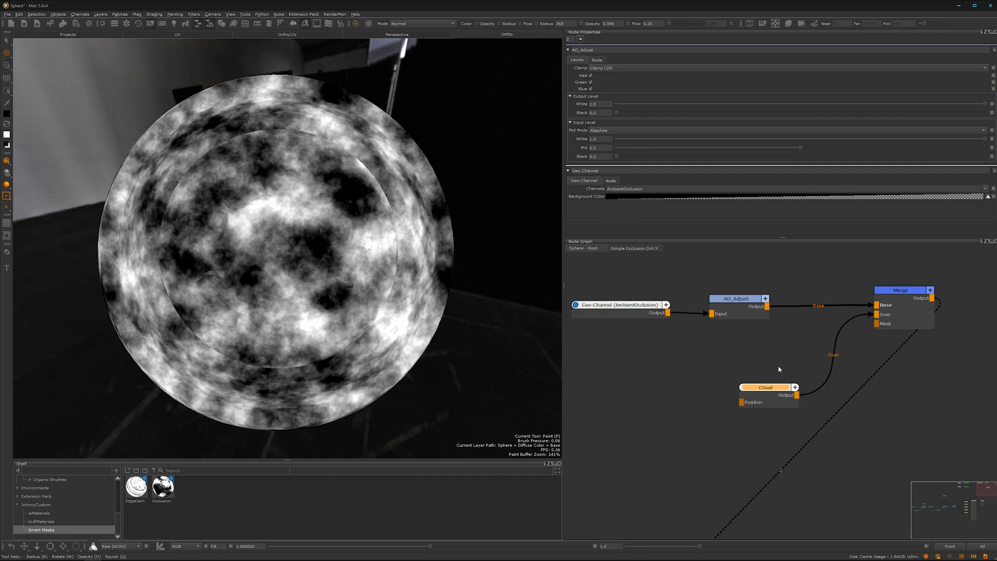
Set the Cloud node's Roughness to about 0.10 and its Size to about 0.54.
middle_drag(803, 339, 742, 353)
drag(708, 405, 707, 398)
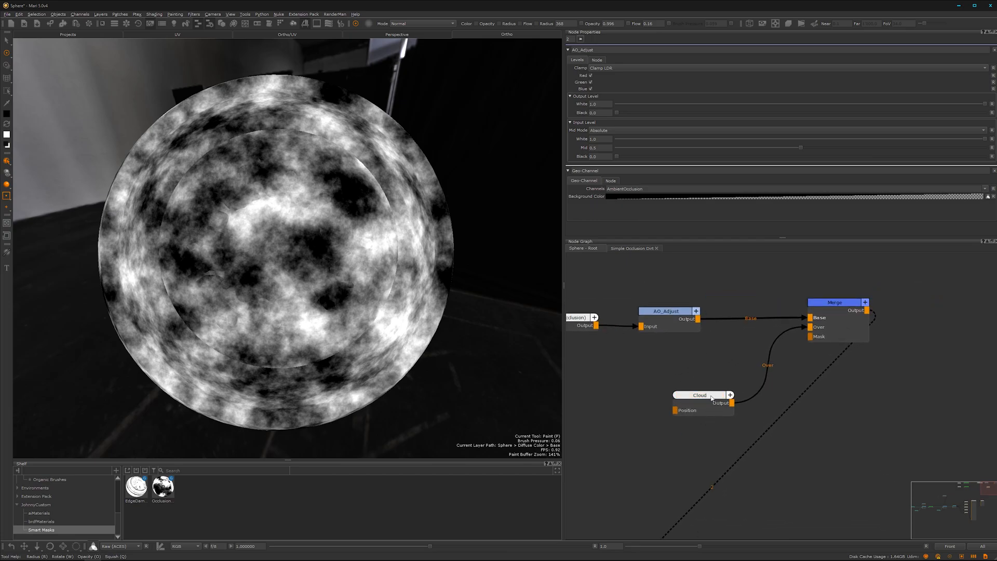
click(699, 401)
drag(711, 77, 655, 80)
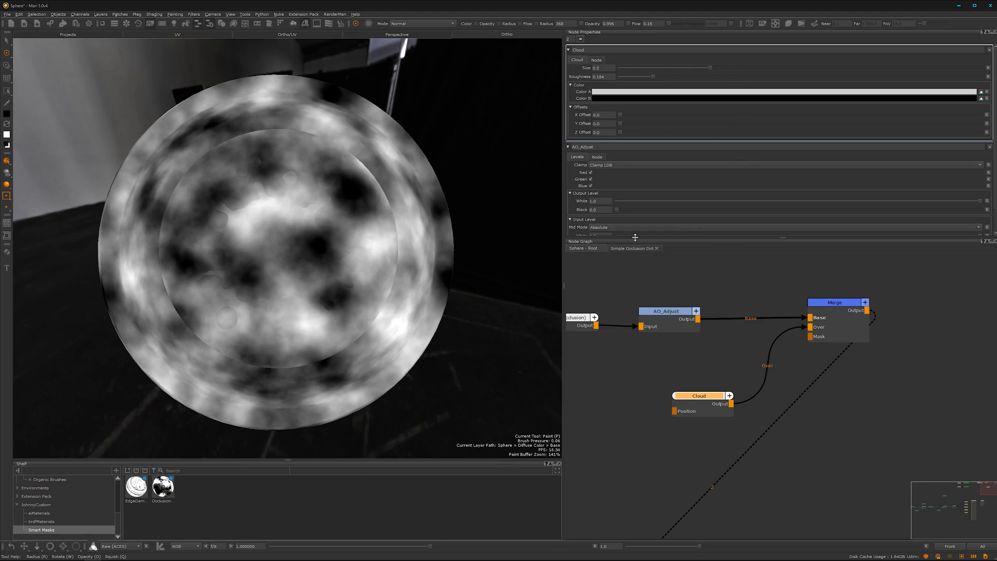
drag(710, 71, 719, 73)
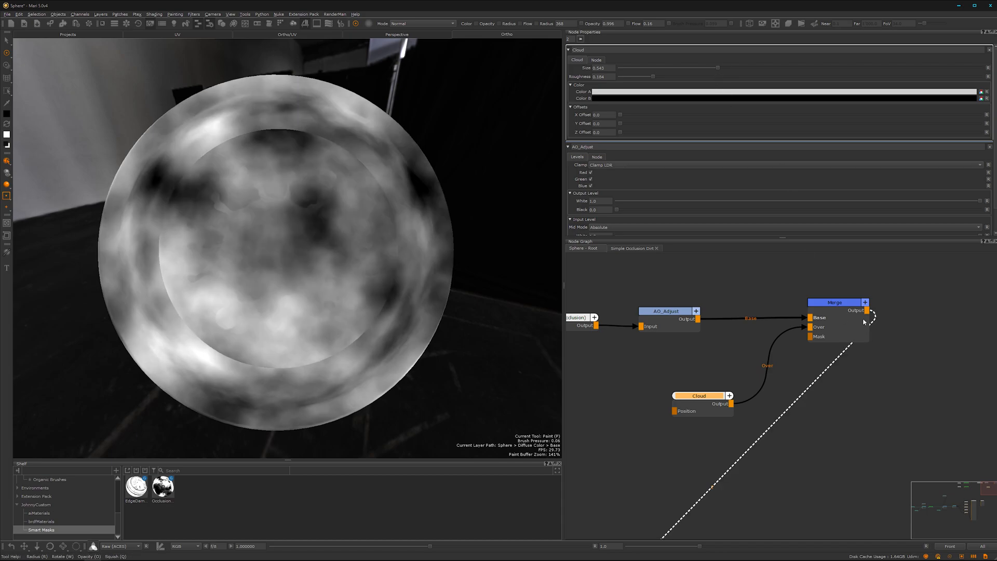
Set the Merge node's blend mode to Overlay and increase the Cloud size to about 0.63.
click(845, 303)
click(830, 68)
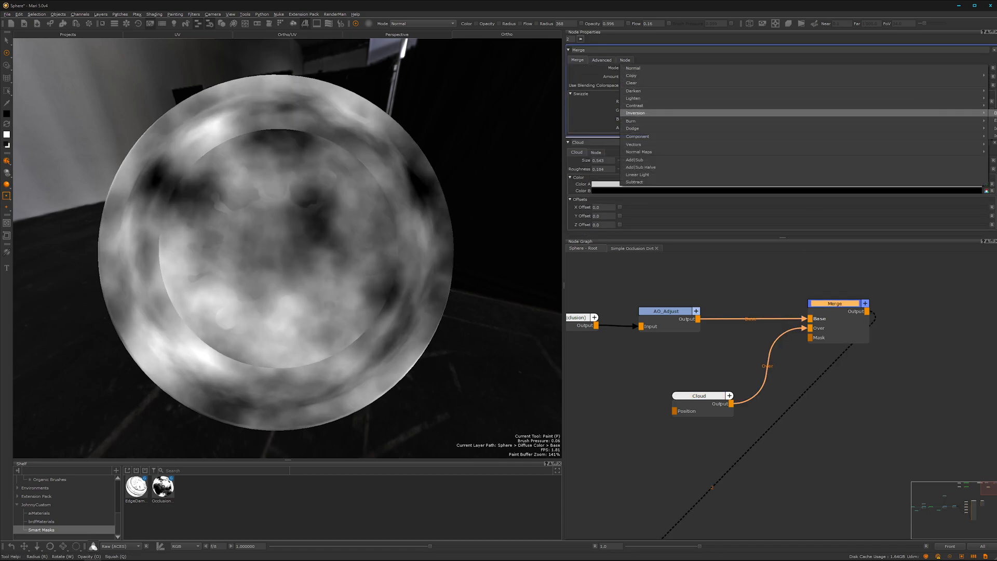
click(994, 121)
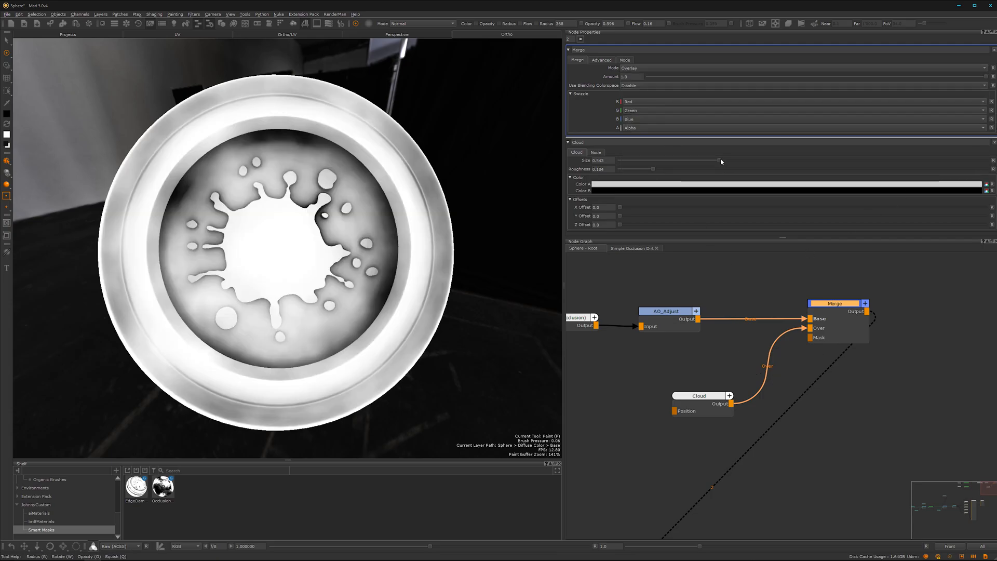
mouse_move(724, 161)
mouse_down()
mouse_move(744, 164)
mouse_move(732, 173)
mouse_up()
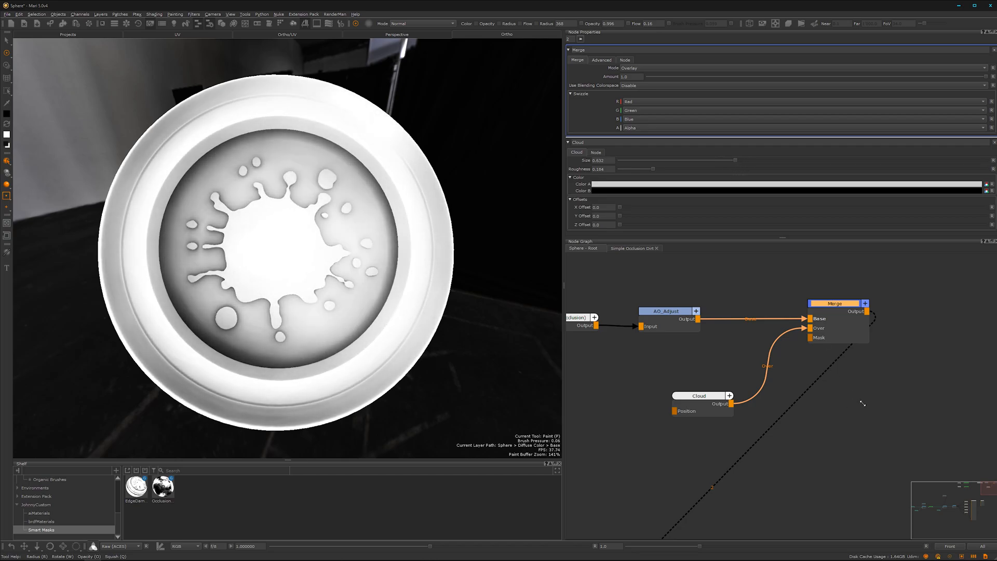
Add a second Merge node after the Overlay merge and move it farther down the chain.
scroll(871, 401, down, 3)
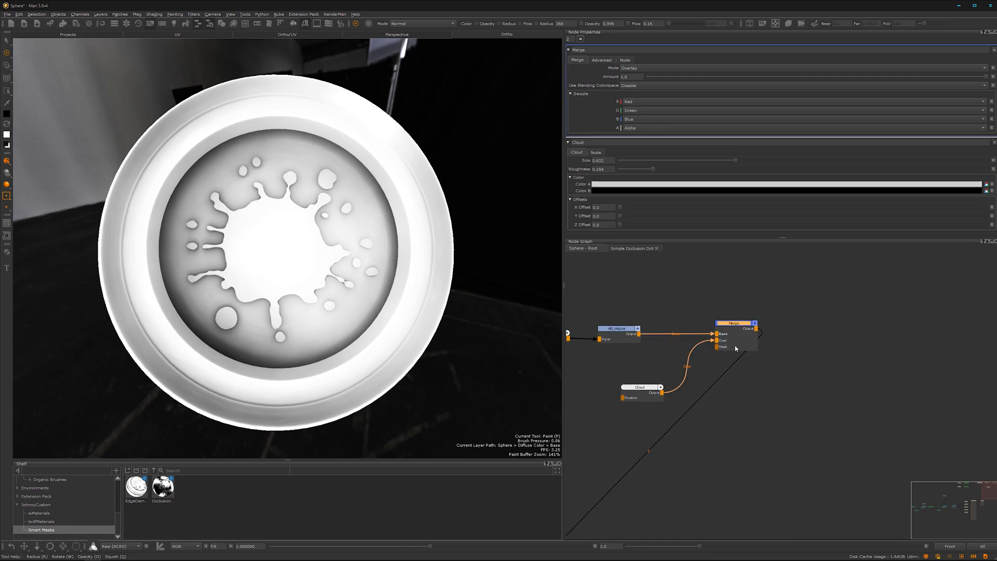
key(m)
drag(813, 323, 929, 321)
middle_drag(835, 386, 753, 390)
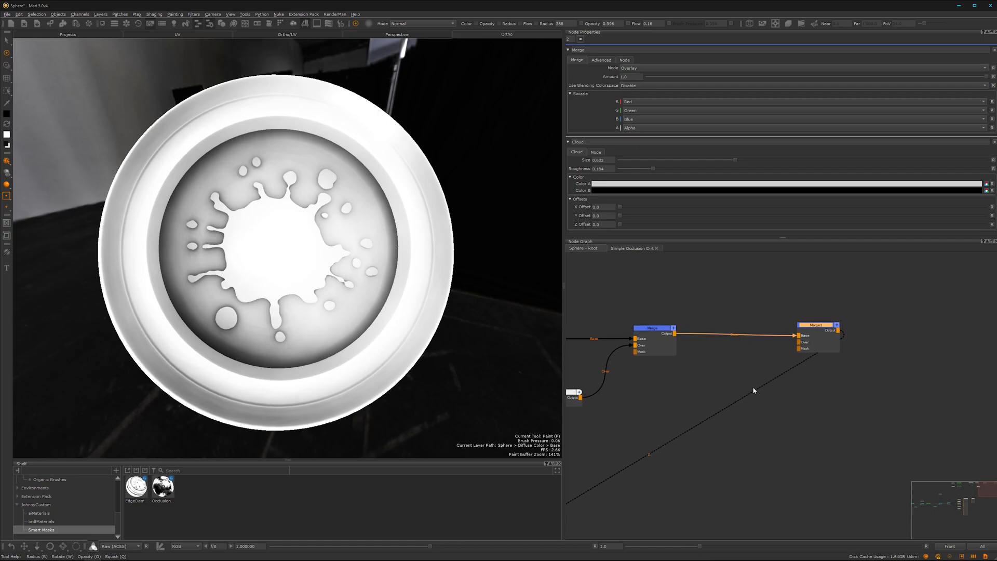
Switch to Connecter and load Stencil_24_4k from the 25 4K Grunge Stencil Textures folder into Mari's Image Manager.
key(alt+Tab)
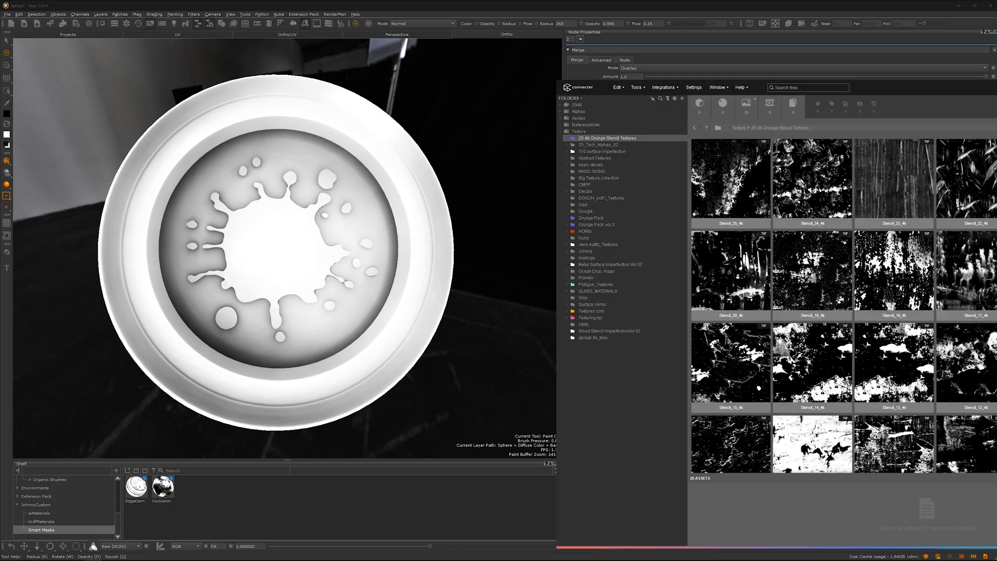
drag(922, 89, 327, 68)
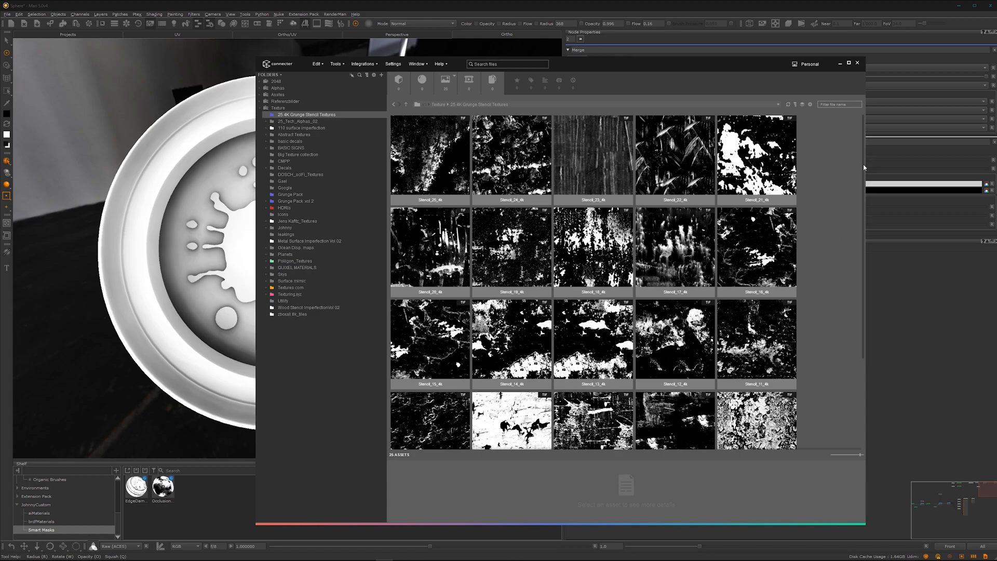
drag(864, 167, 866, 168)
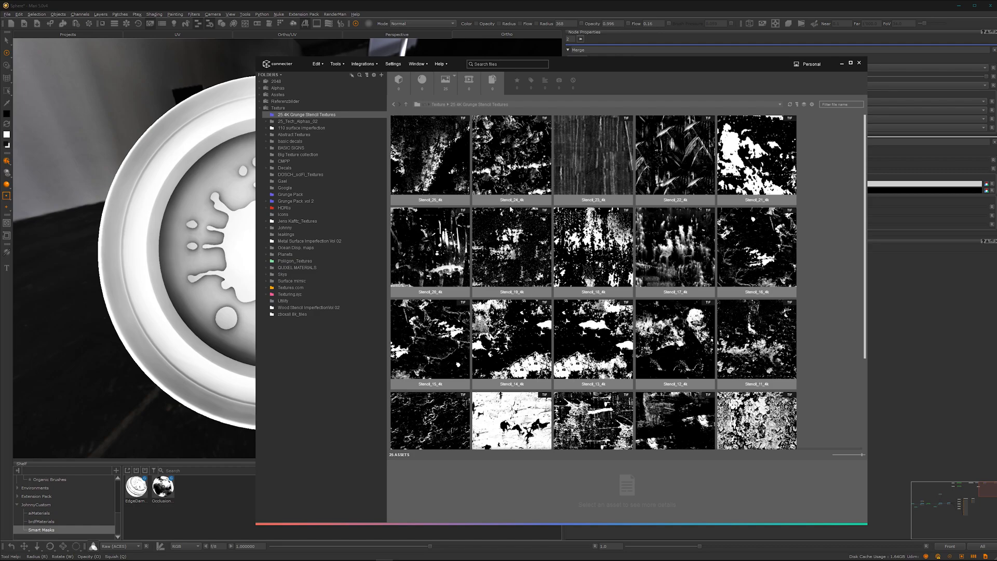
drag(514, 168, 996, 128)
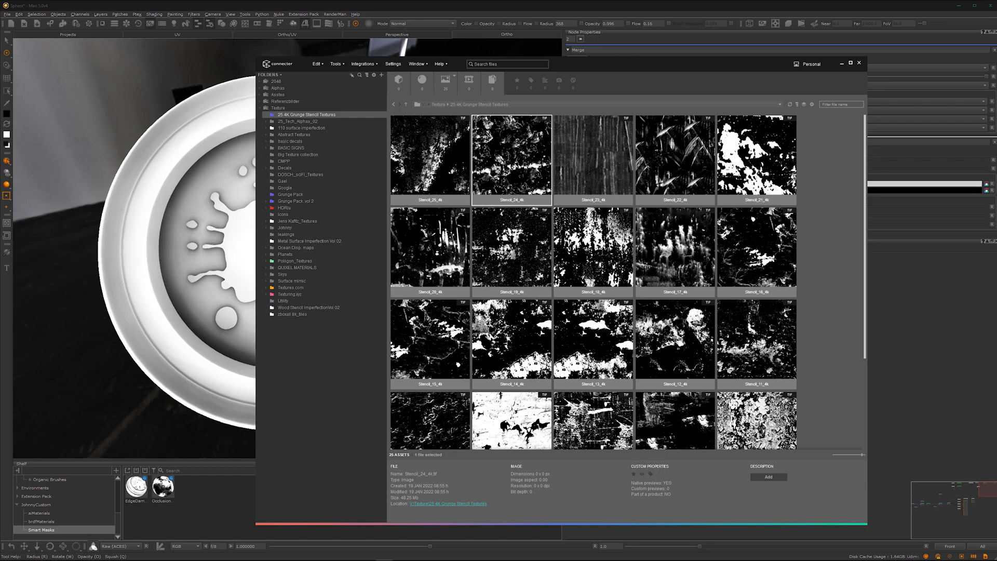
key(alt+Tab)
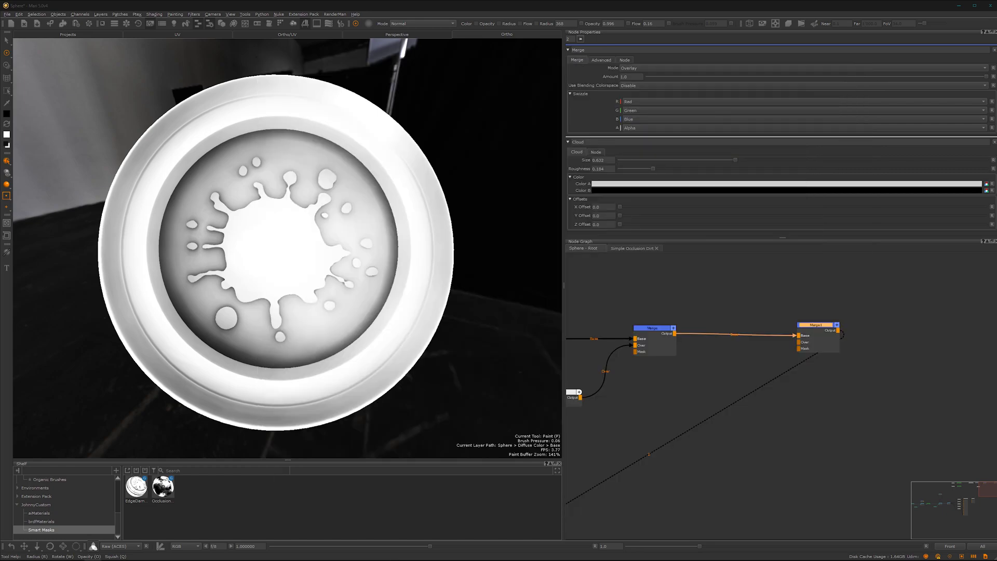
Bring the Image Manager into view and mark the Stencil_24_4k image as scalar data.
drag(996, 94, 410, 104)
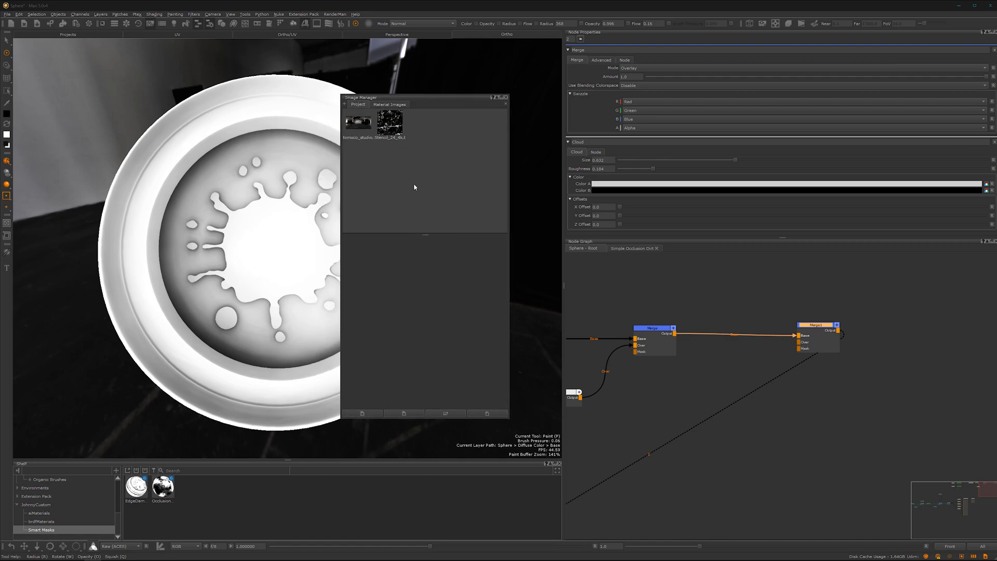
click(394, 136)
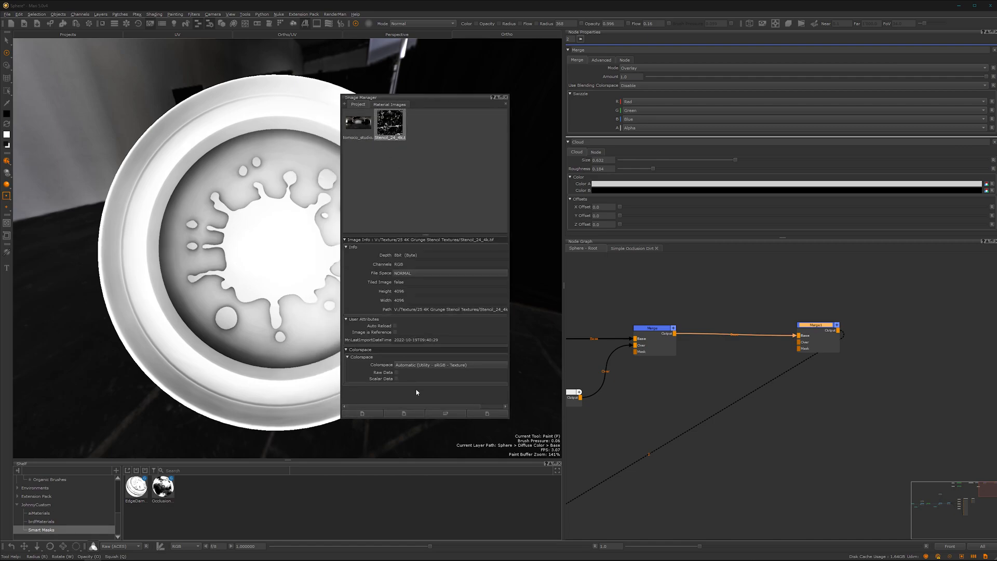
click(396, 379)
drag(390, 125, 706, 387)
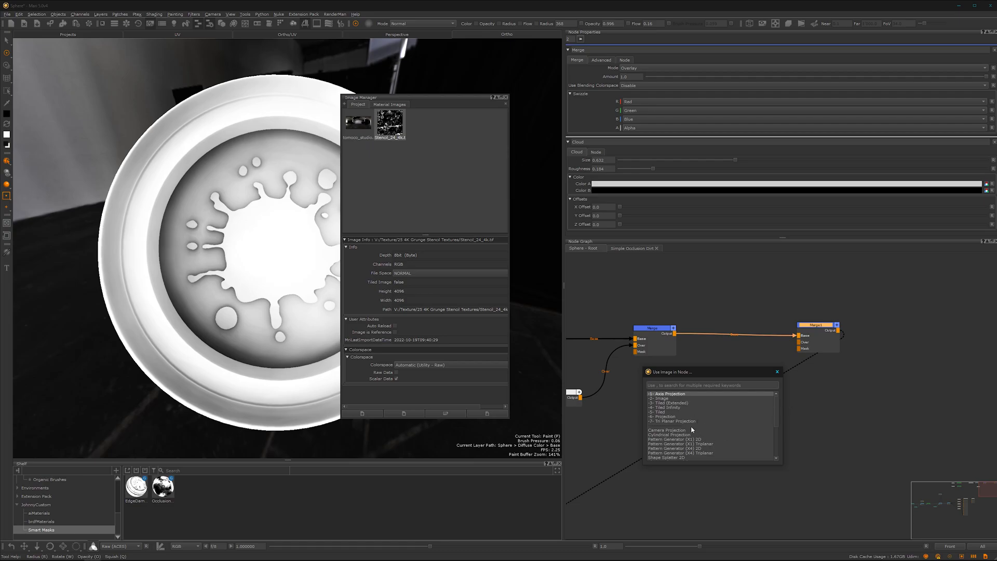
click(665, 399)
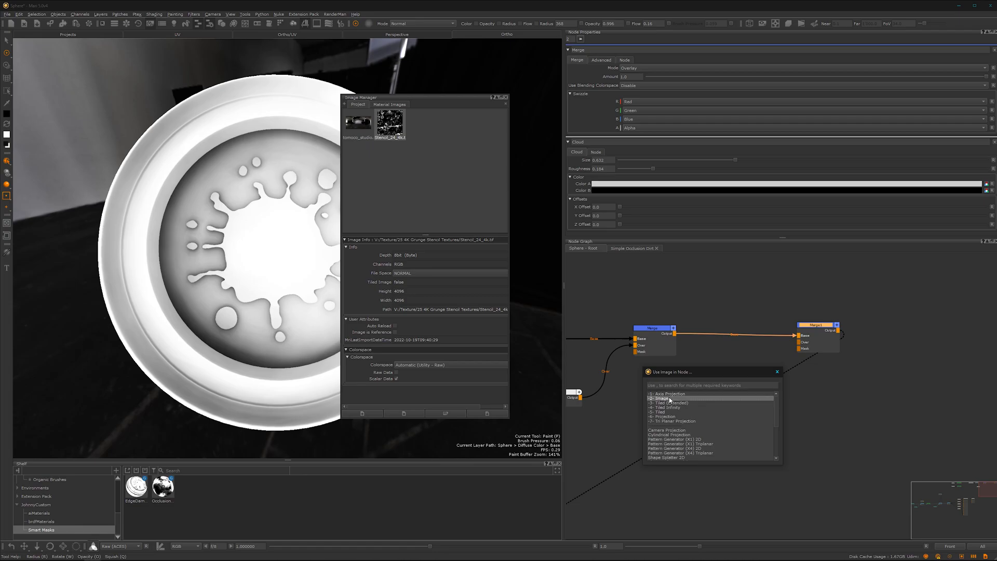
double_click(667, 399)
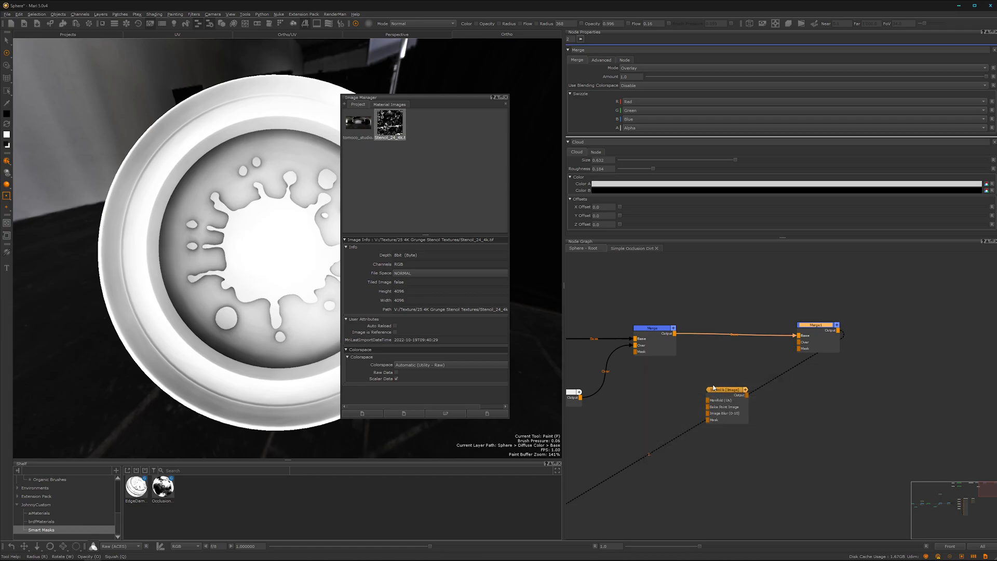
drag(718, 388, 699, 376)
key(Delete)
Create a Tiled node from the Stencil_24_4k image and connect its output to the second Merge node's Over input.
drag(390, 126, 696, 407)
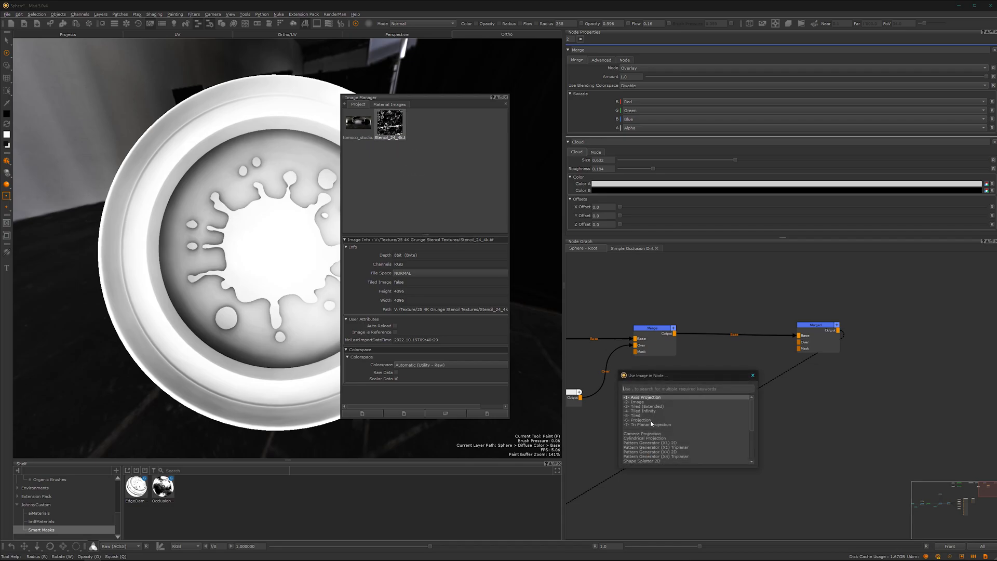
double_click(636, 415)
drag(700, 396, 811, 344)
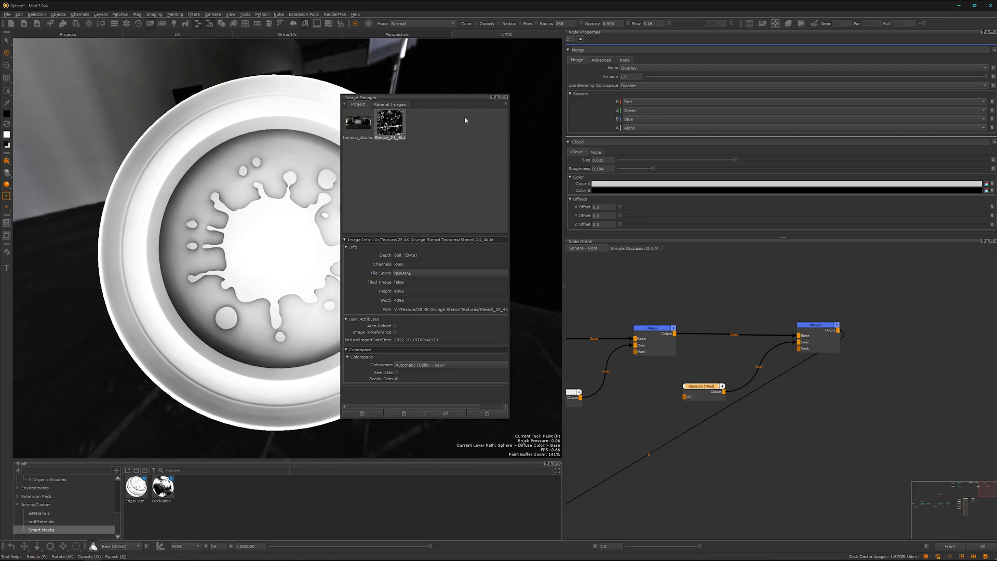
drag(441, 99, 996, 85)
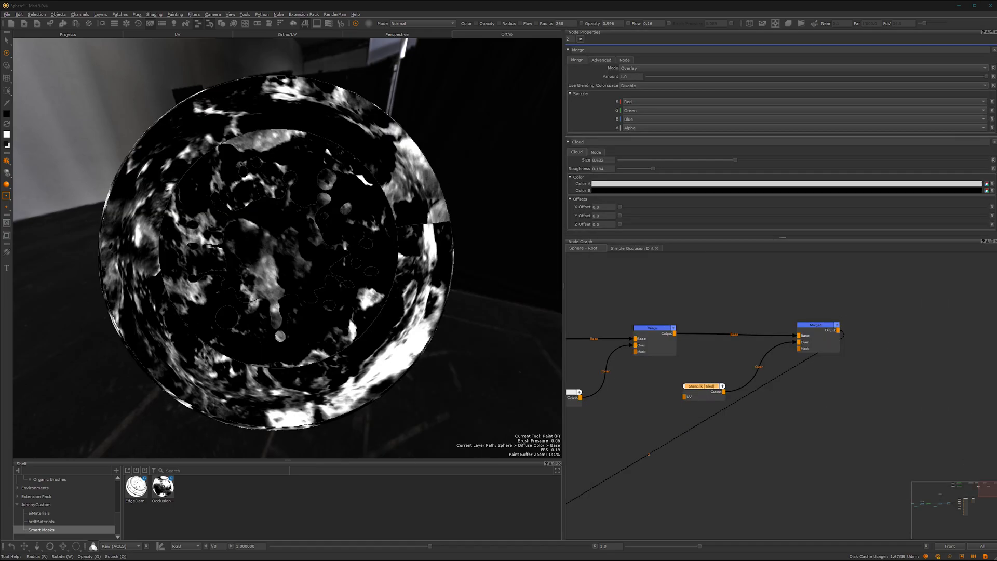
Set the blend mode of the Merge node fed by the tiled stencil to Overlay.
click(815, 324)
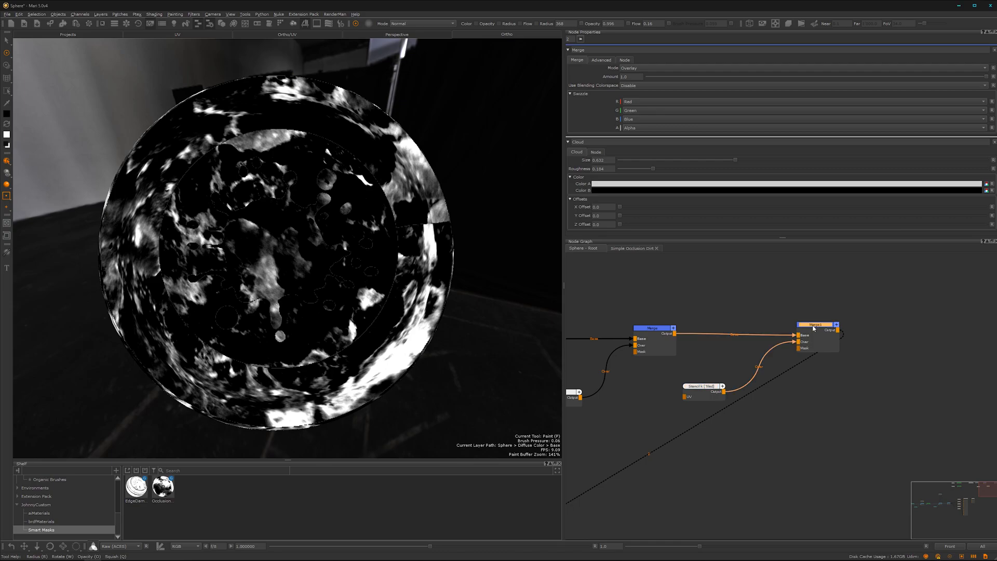
click(820, 69)
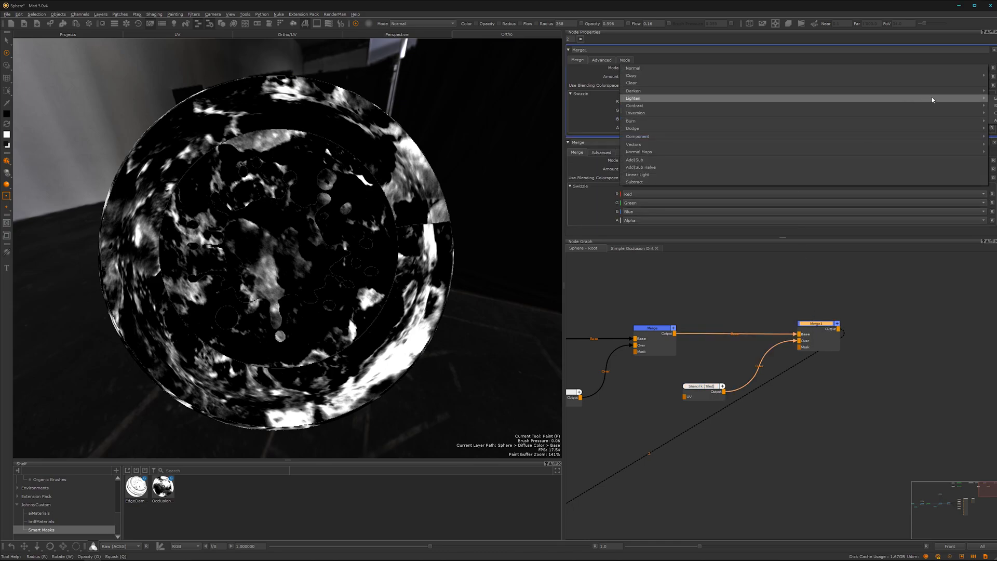
mouse_move(823, 106)
click(994, 121)
Set the tiled stencil node's U Repeat and V Repeat to 3.
click(702, 394)
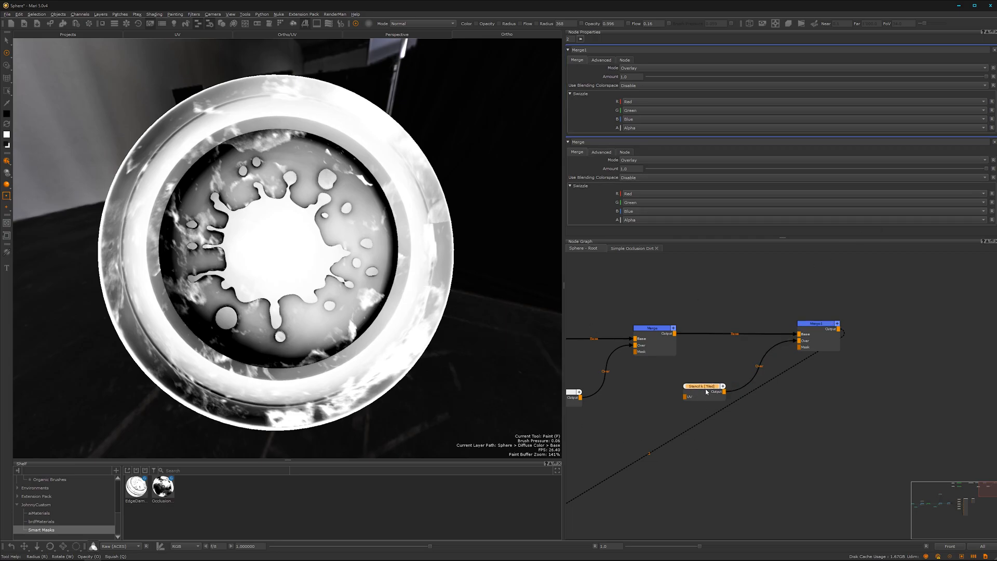
drag(707, 390, 714, 390)
double_click(708, 388)
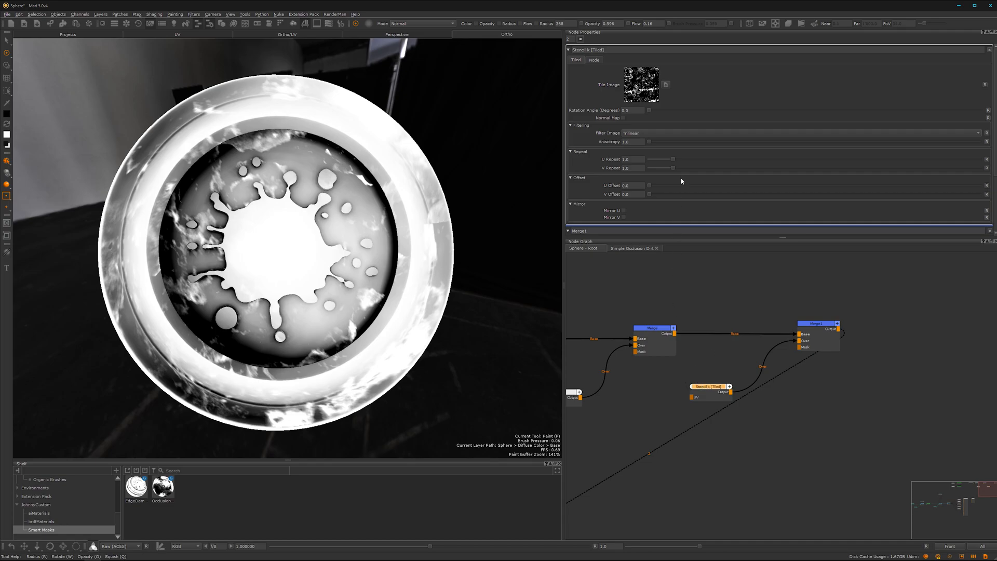
drag(639, 162, 617, 161)
text(3)
key(Tab)
text(3)
key(Return)
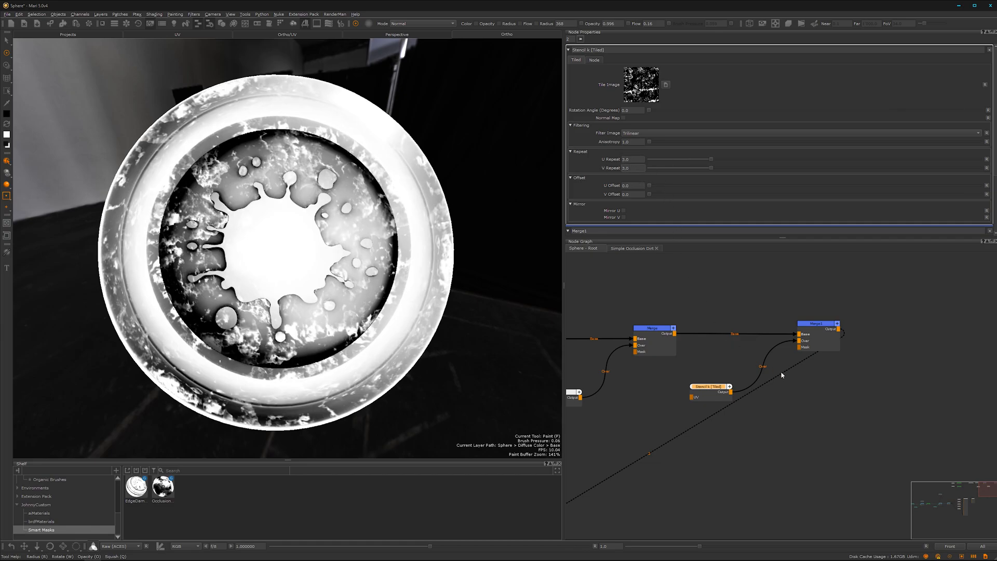
Add a Levels node after the last Merge node and place it at the end of the chain.
click(814, 324)
key(Tab)
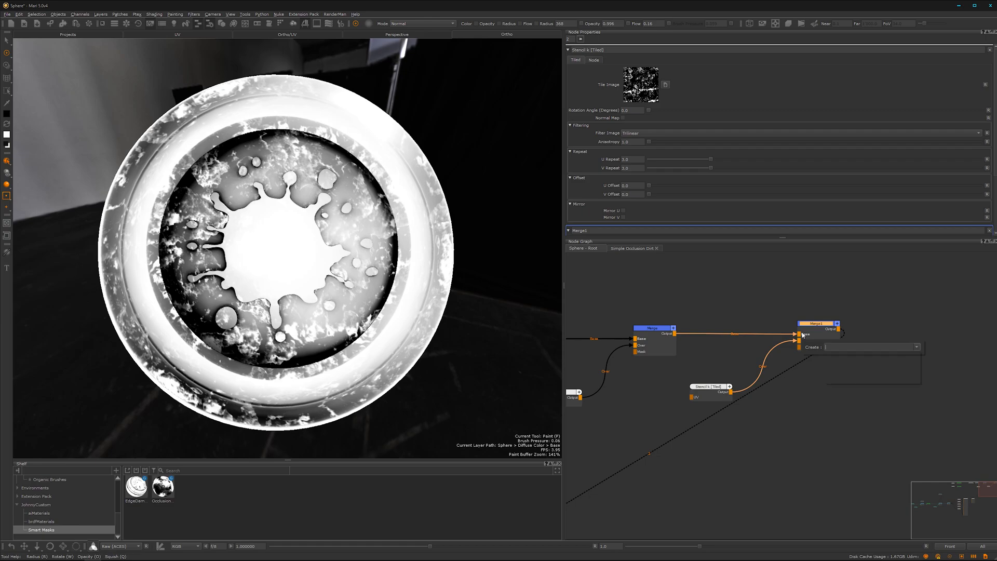
text(level)
click(851, 353)
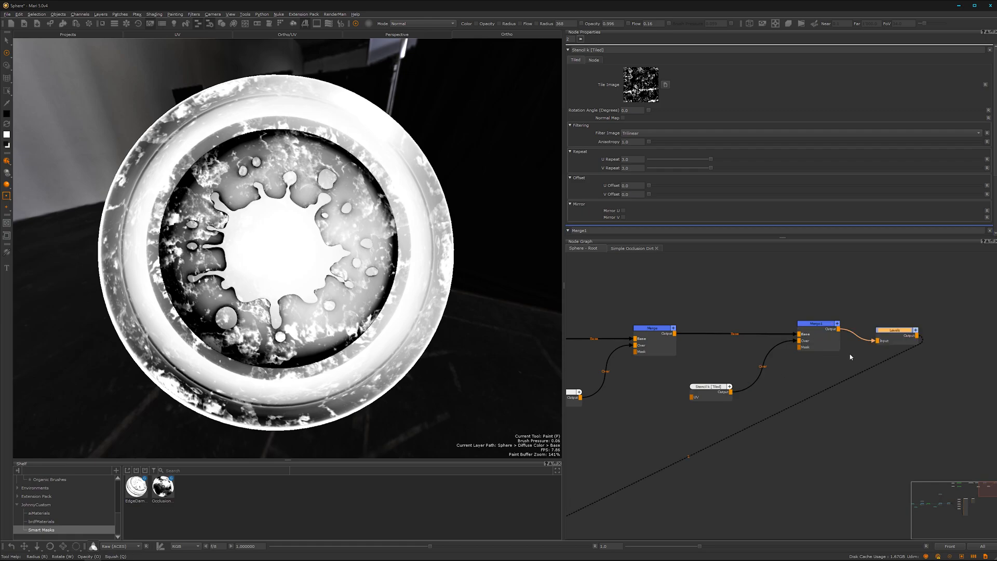
drag(895, 334, 918, 323)
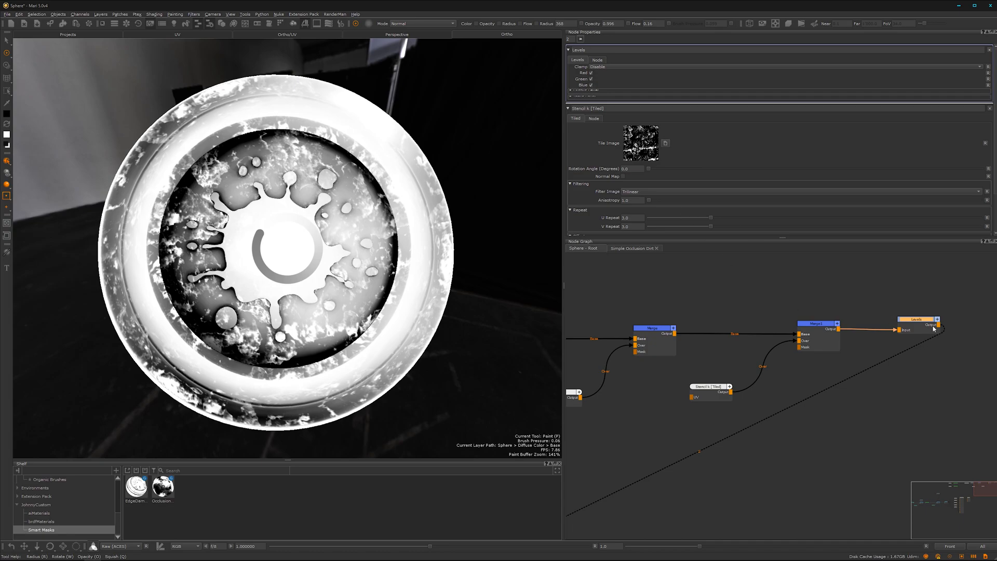
Set the Levels node to Clamp LDR, with input White at about 0.63 and input Black at about 0.375.
click(743, 68)
click(748, 83)
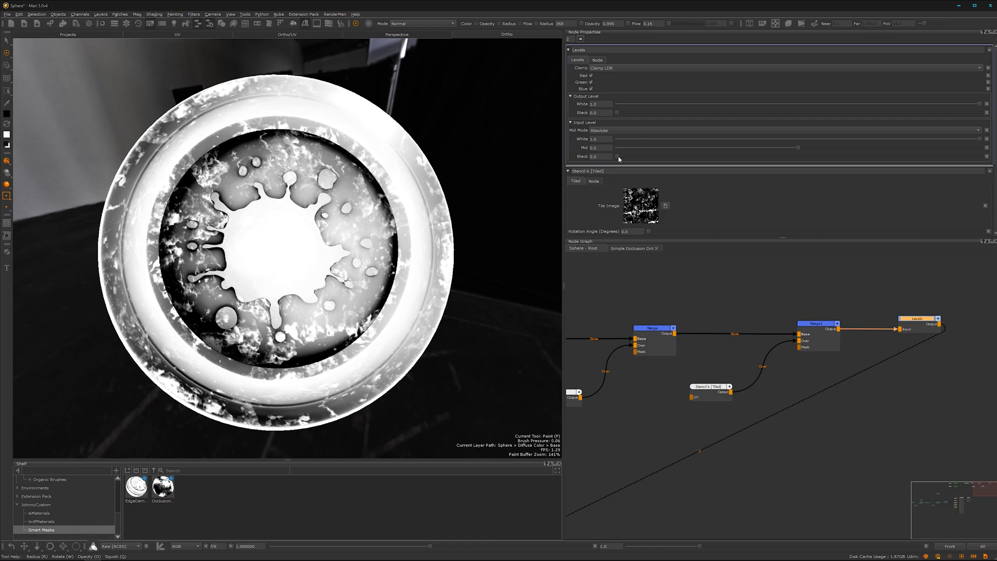
drag(618, 157, 664, 159)
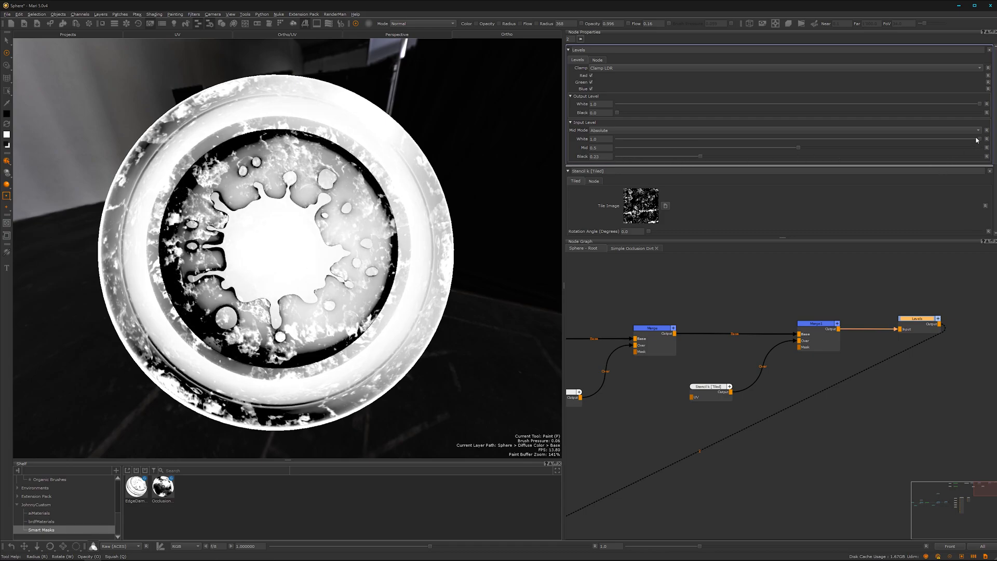
drag(980, 139, 838, 152)
drag(700, 157, 753, 157)
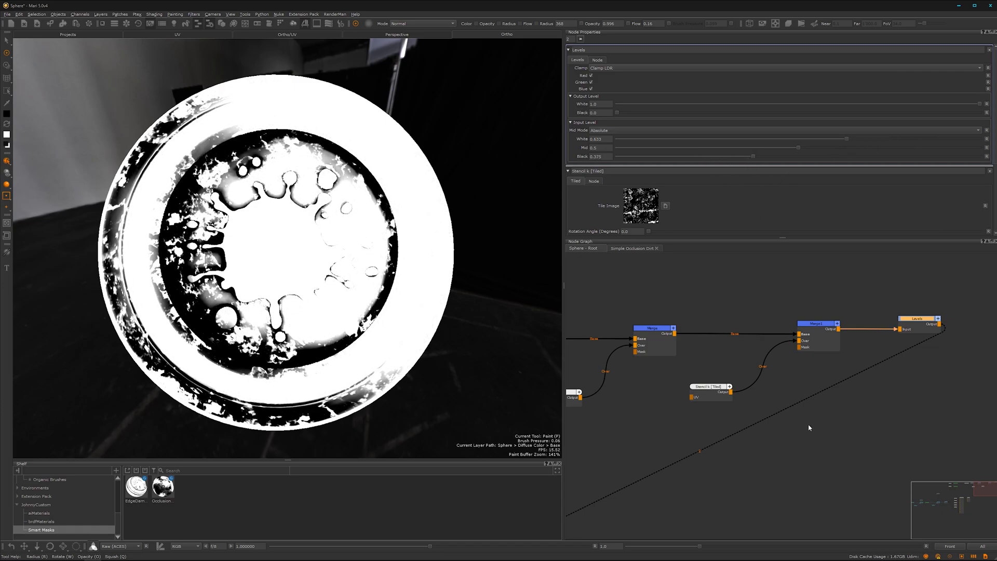
Locate the existing Simple Occlusion Dirt group node and open its internal network.
scroll(809, 428, down, 4)
scroll(619, 441, down, 2)
middle_drag(619, 441, 811, 396)
middle_drag(698, 413, 878, 395)
alt+right_drag(738, 433, 909, 326)
click(784, 334)
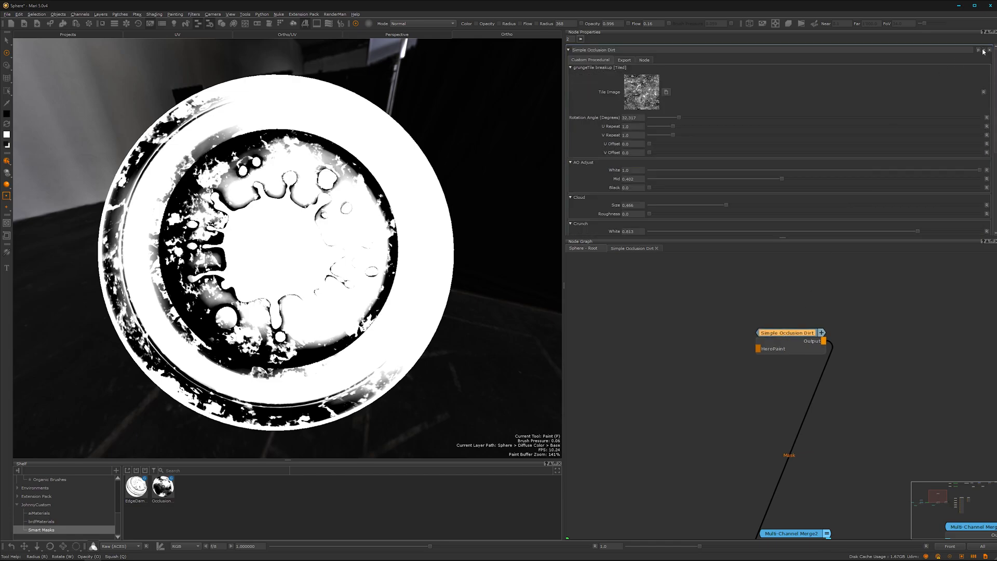
alt+right_drag(741, 438, 875, 362)
alt+middle_drag(847, 413, 912, 406)
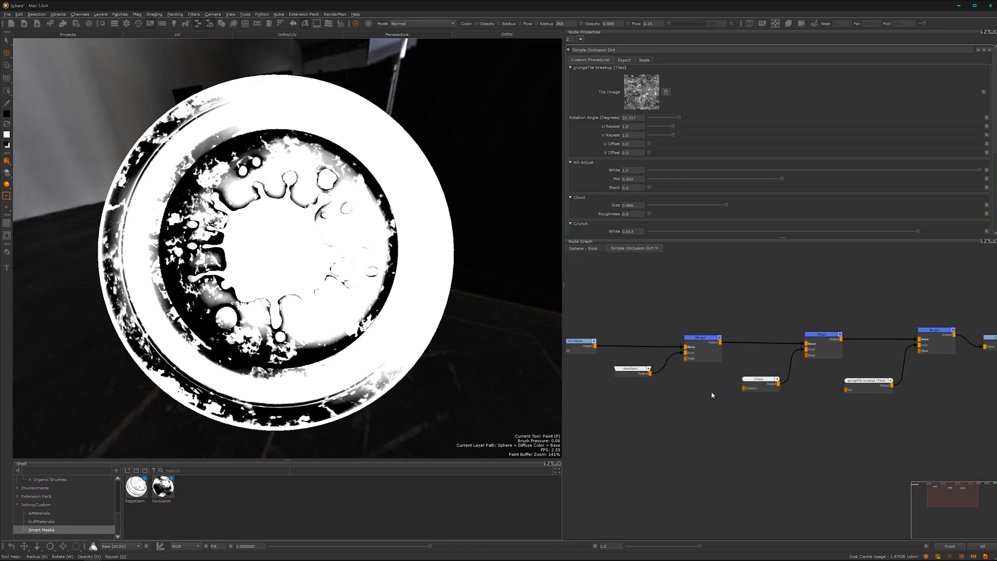
Examine how the HeroPaint node is merged over AO Adjust inside the group, spacing out the HeroPaint and Merge2 nodes.
scroll(709, 397, up, 2)
alt+middle_drag(703, 400, 808, 416)
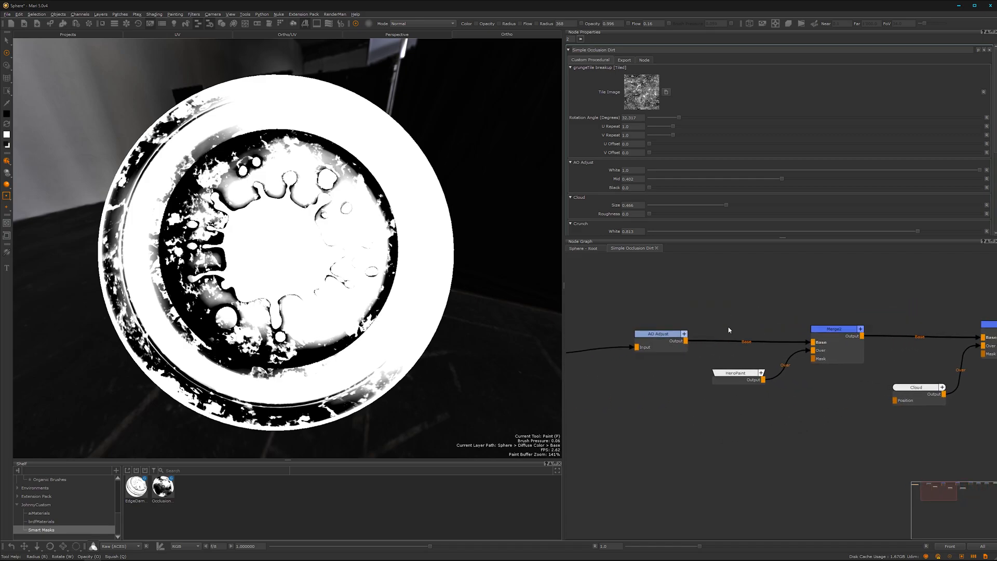
drag(834, 329, 825, 321)
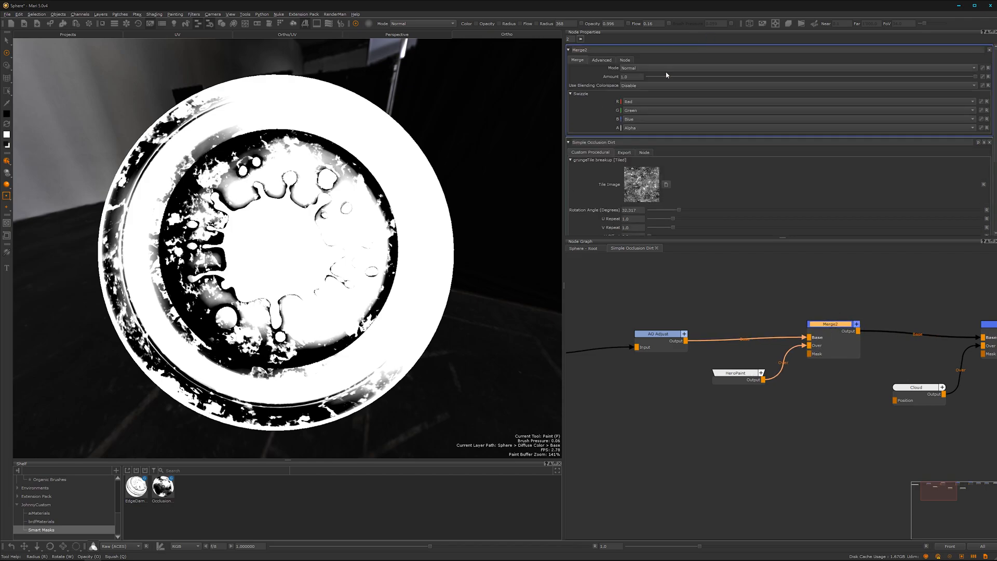
drag(740, 380, 730, 410)
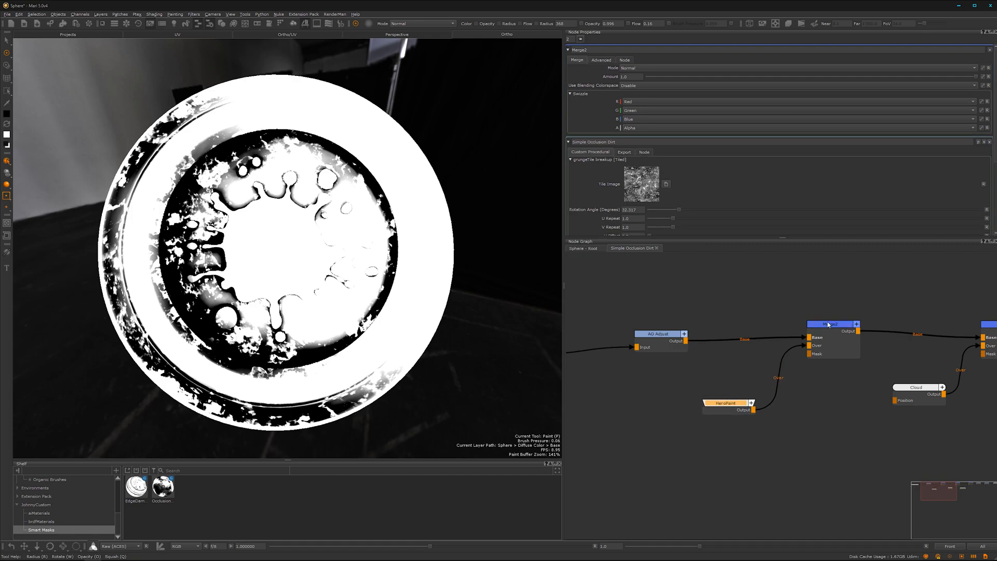
drag(831, 325, 831, 329)
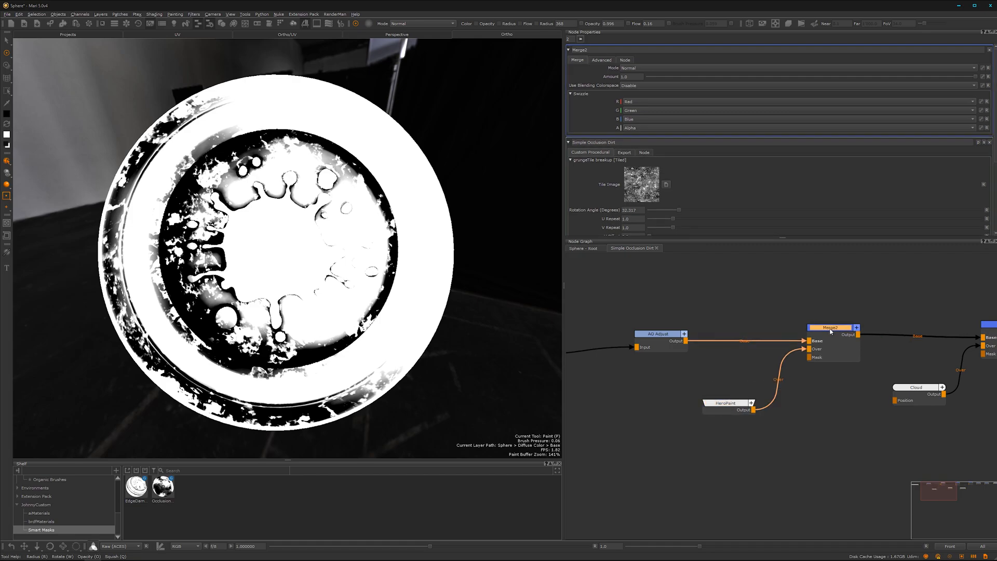
Return to the root graph and shift the Cloud, tiled stencil, Merge and Levels nodes away from AO_Adjust to open a gap.
click(581, 248)
scroll(820, 405, down, 2)
alt+right_drag(820, 404, 787, 359)
middle_drag(787, 359, 604, 353)
middle_drag(826, 355, 587, 414)
alt+right_drag(694, 374, 833, 363)
middle_drag(833, 363, 712, 384)
drag(971, 268, 730, 422)
drag(814, 304, 924, 306)
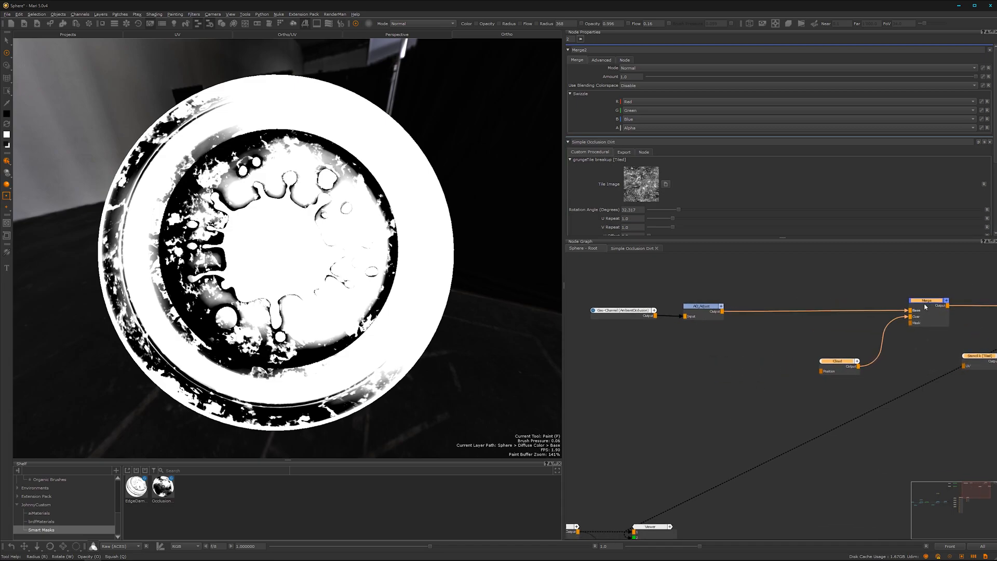
middle_drag(907, 357, 769, 336)
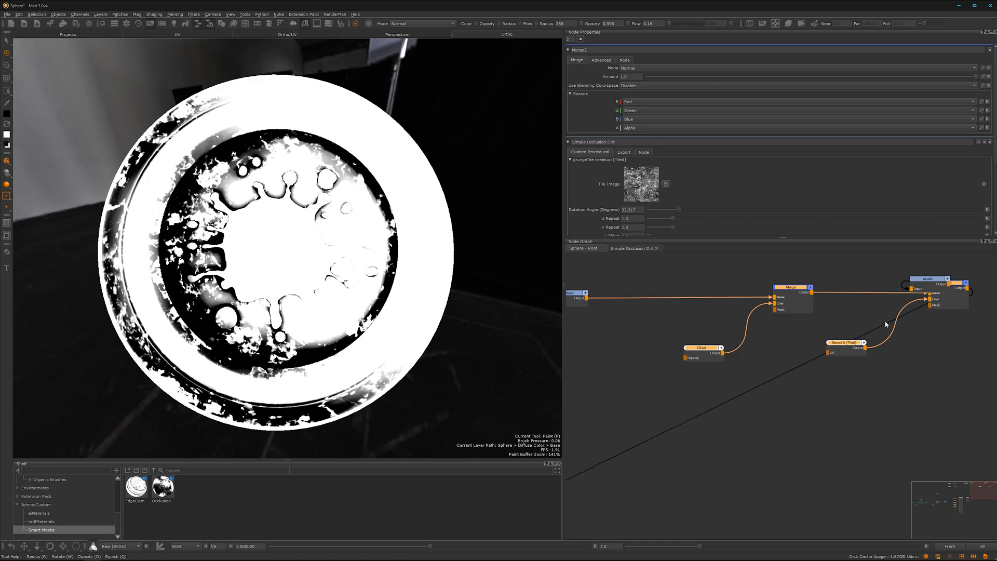
mouse_move(930, 281)
mouse_down()
mouse_move(984, 283)
mouse_move(941, 281)
mouse_up()
Insert a Merge node between AO_Adjust and the Cloud merge, and maximize the node graph.
middle_drag(686, 314, 869, 352)
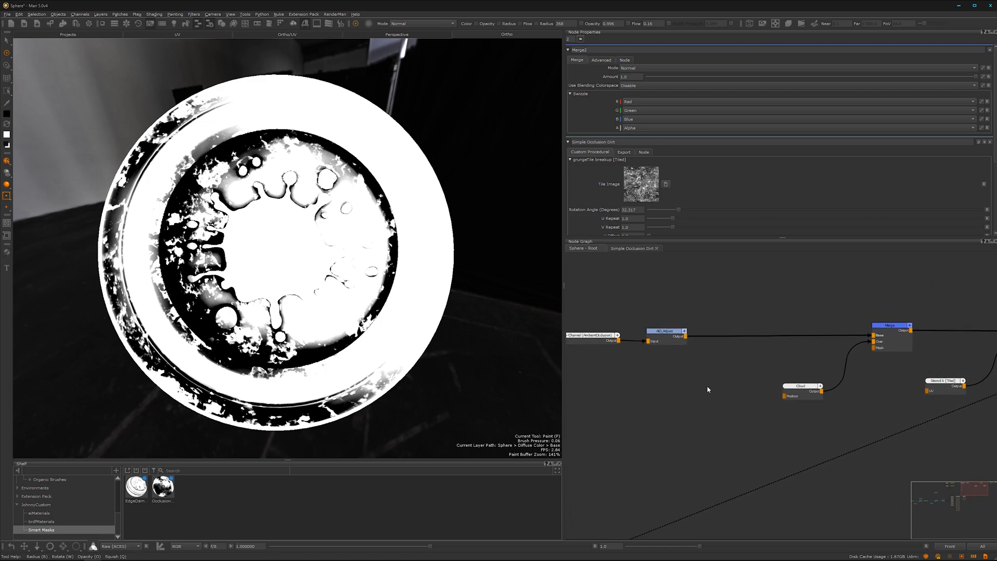
click(668, 337)
key(m)
drag(737, 325, 745, 325)
click(664, 332)
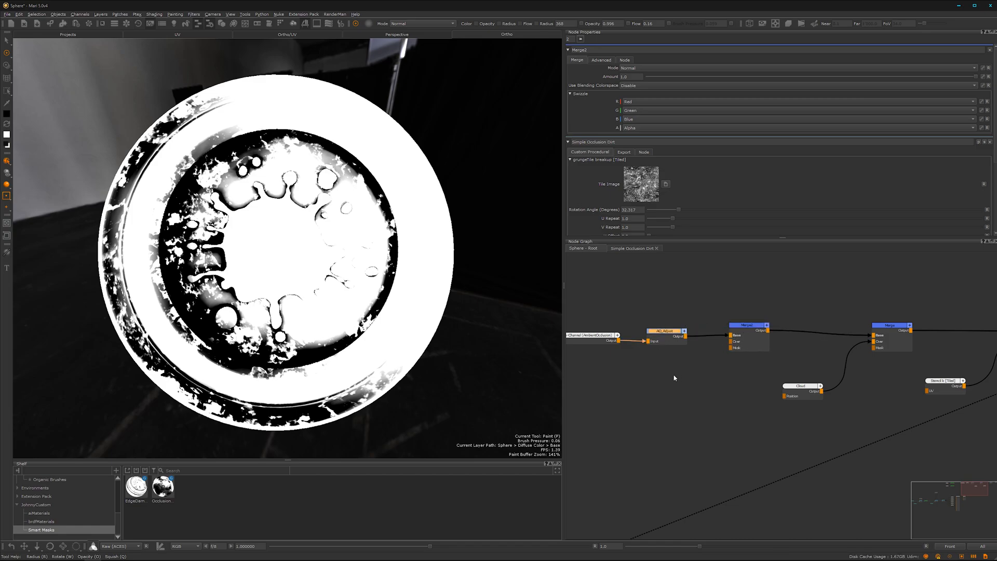
key(space)
click(646, 440)
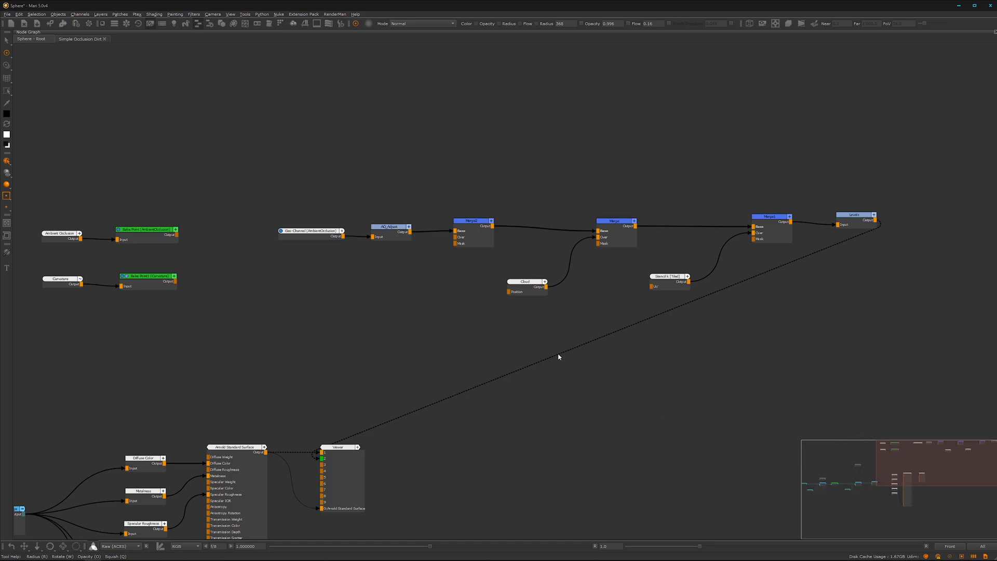
Add an Input node, connect it to the Over input of Merge2, and rename it HeroPaint.
key(space)
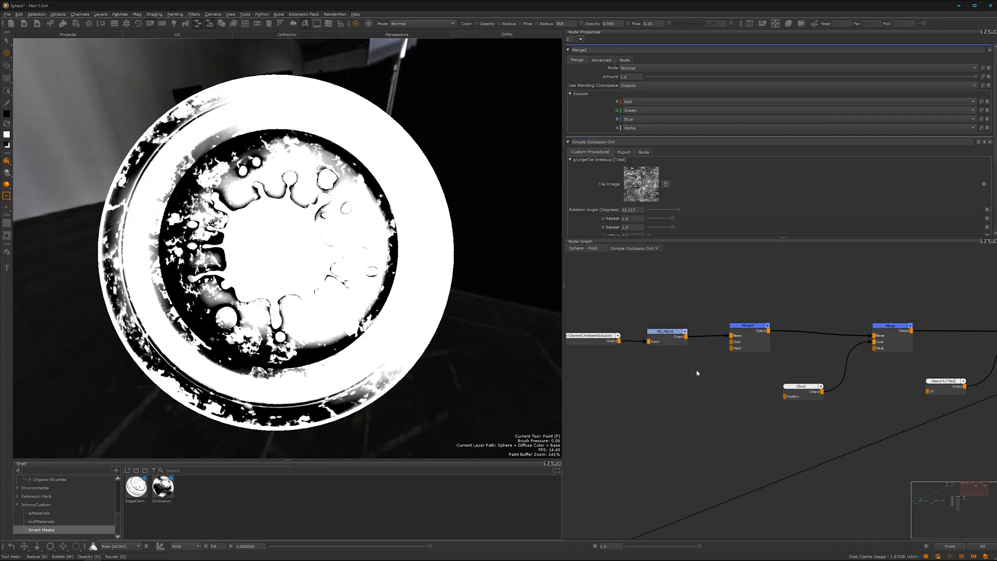
key(Tab)
text(in)
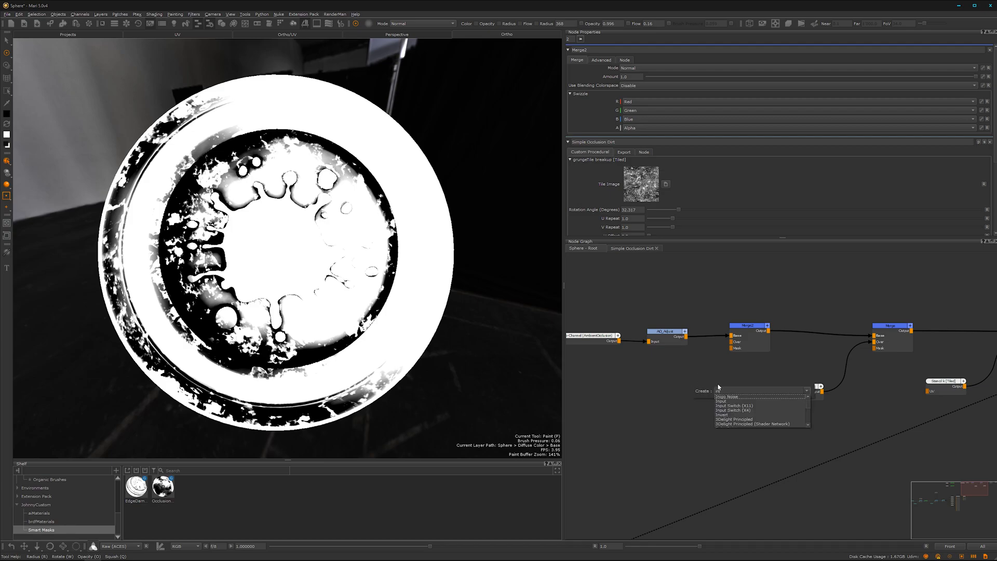
click(722, 401)
drag(733, 387, 753, 331)
drag(694, 401, 694, 399)
double_click(578, 50)
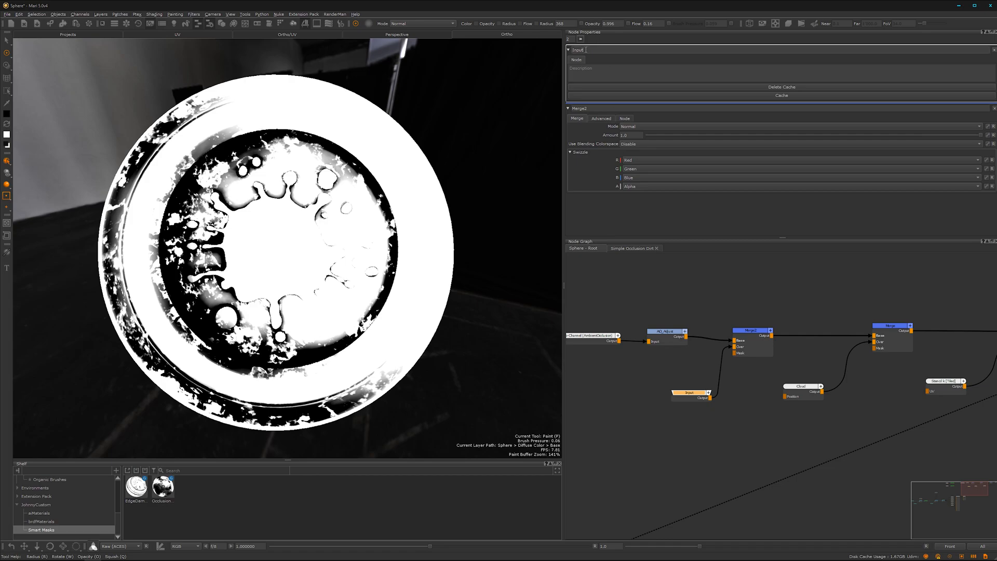
text(HeroPaint)
key(Return)
Insert an Invert node after the Levels node at the end of the occlusion mask chain.
mouse_move(693, 460)
alt+right_down()
mouse_move(750, 425)
mouse_move(693, 470)
alt+right_up()
middle_drag(694, 481, 715, 447)
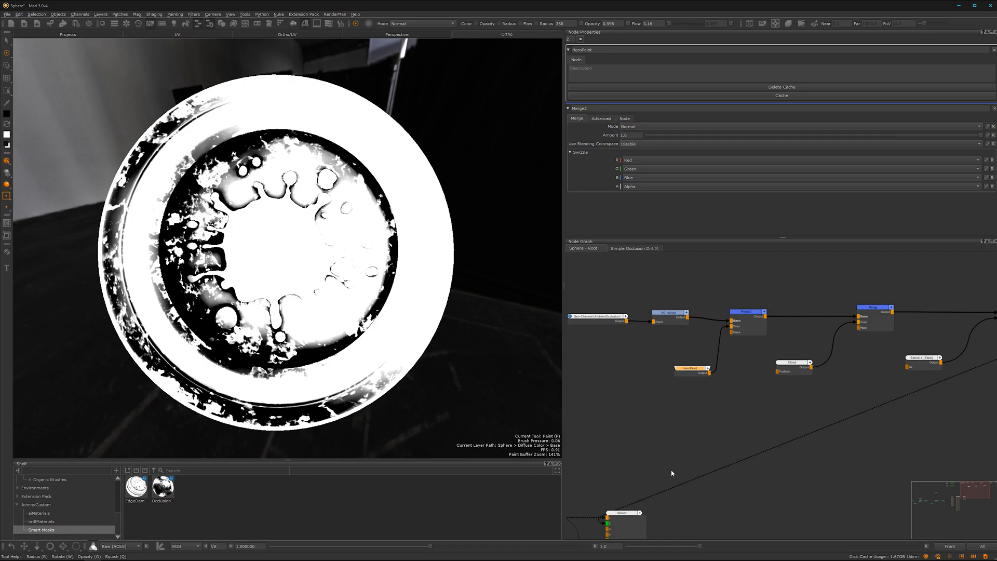
alt+right_drag(710, 399, 783, 418)
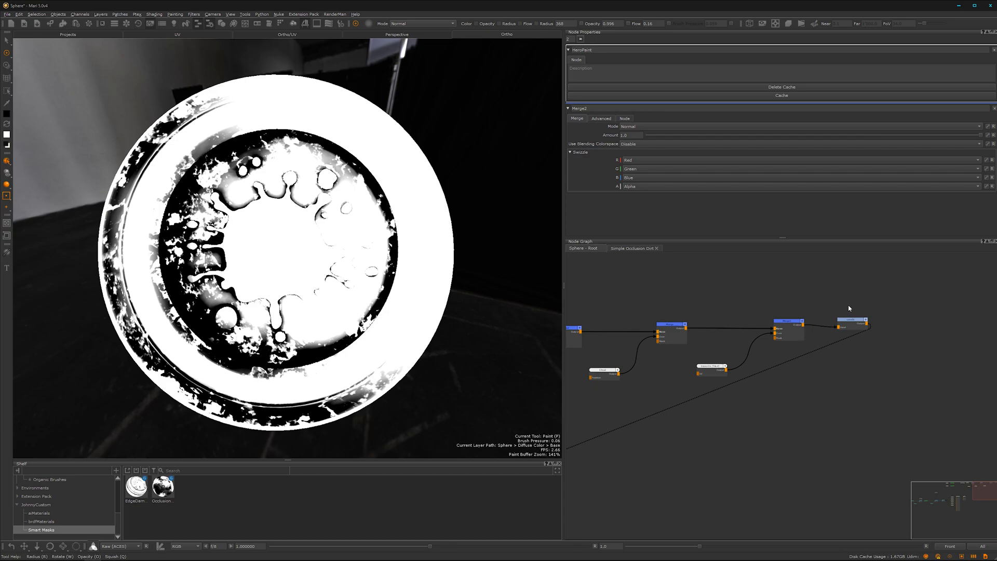
click(852, 320)
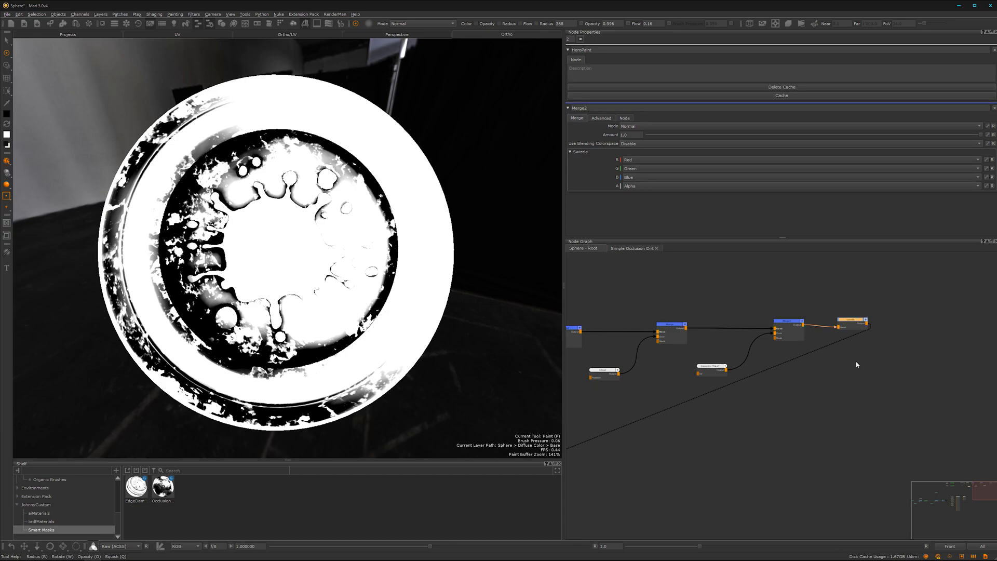
alt+right_drag(808, 403, 712, 437)
mouse_move(712, 436)
middle_down()
mouse_move(740, 448)
mouse_move(835, 403)
middle_up()
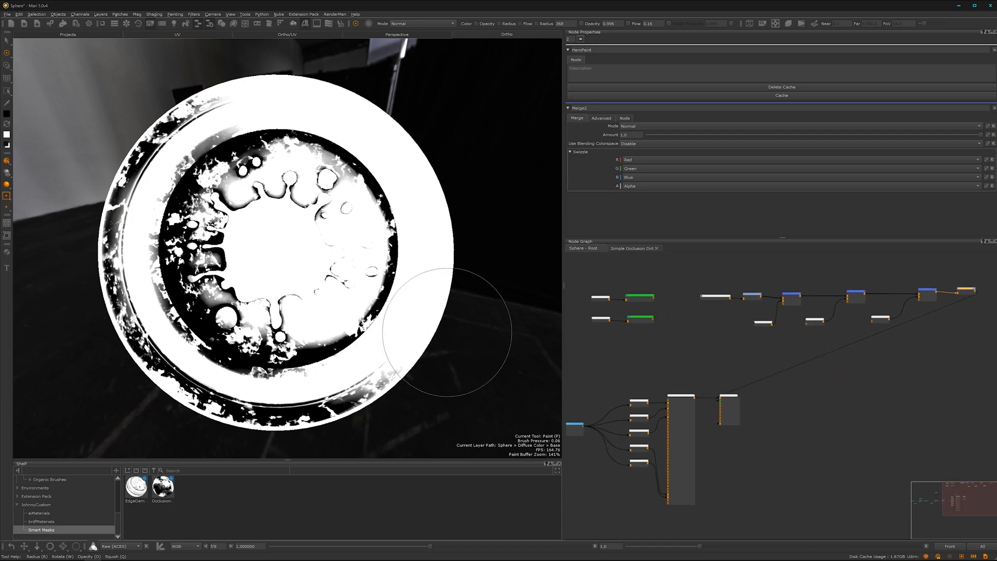
middle_drag(669, 355, 691, 398)
alt+right_drag(690, 397, 784, 423)
middle_drag(785, 423, 738, 453)
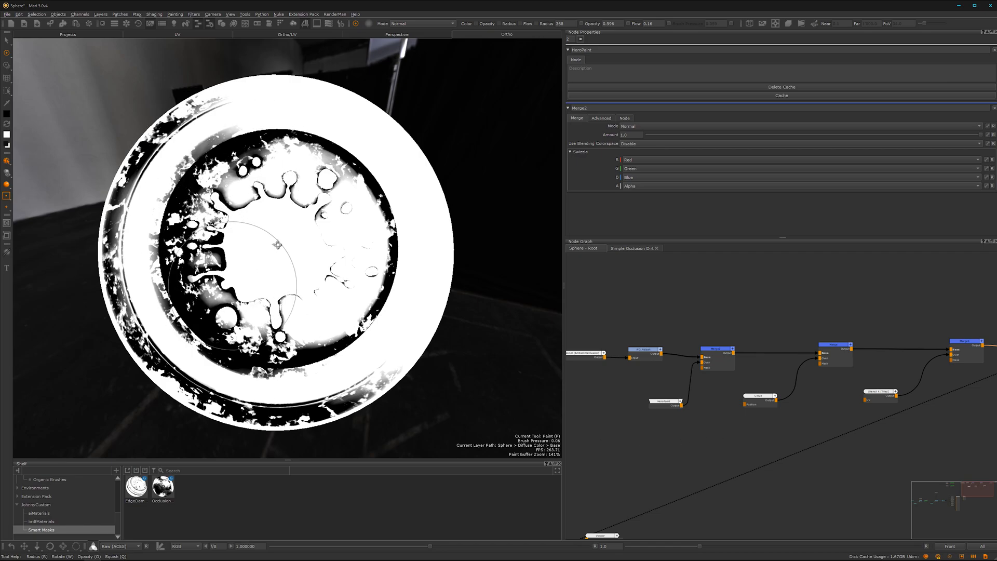
mouse_move(290, 259)
alt+mouse_down()
mouse_move(358, 230)
mouse_move(290, 286)
alt+mouse_up()
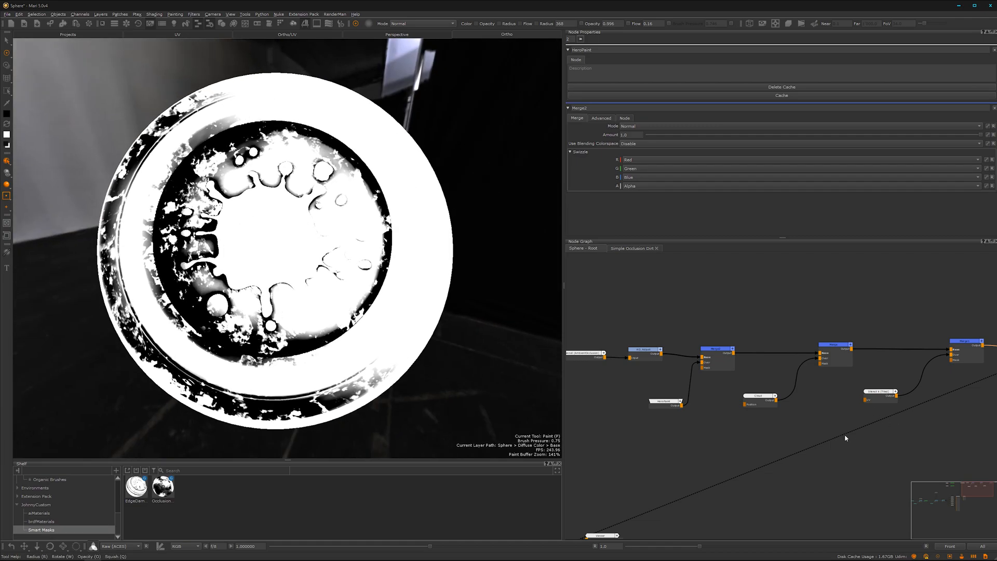
middle_drag(980, 438, 913, 412)
scroll(690, 463, up, 2)
key(Tab)
text(inv)
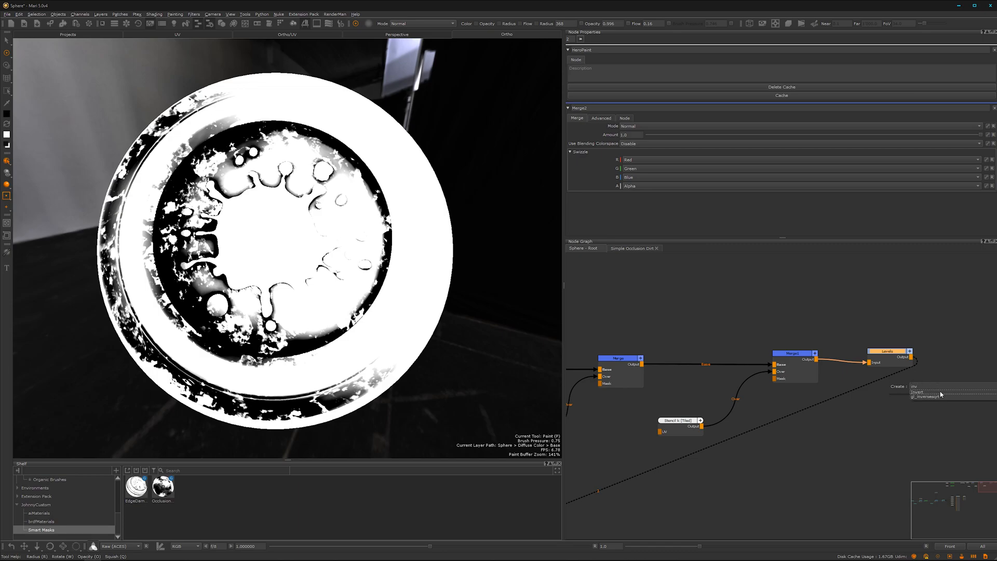
click(941, 392)
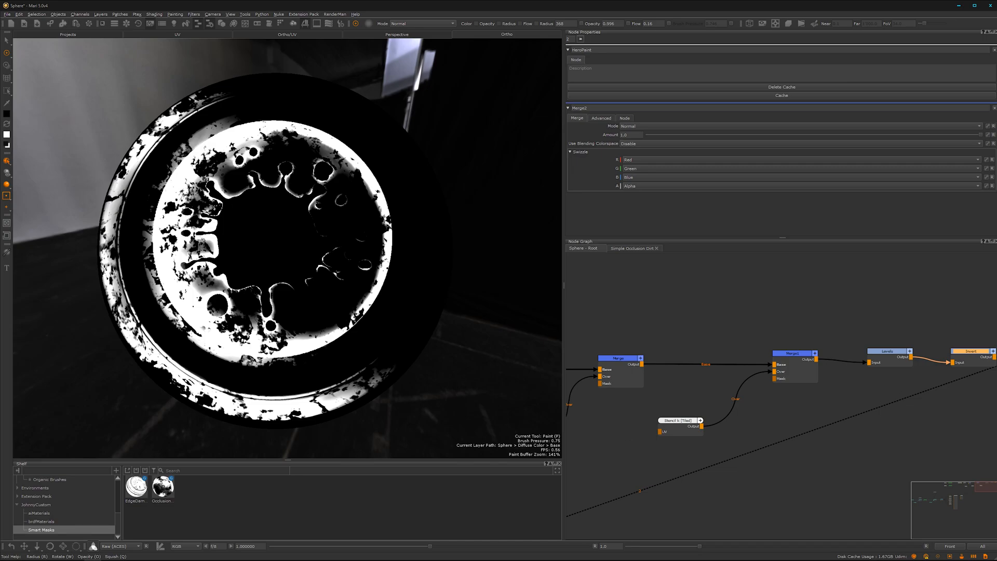
alt+drag(270, 270, 298, 275)
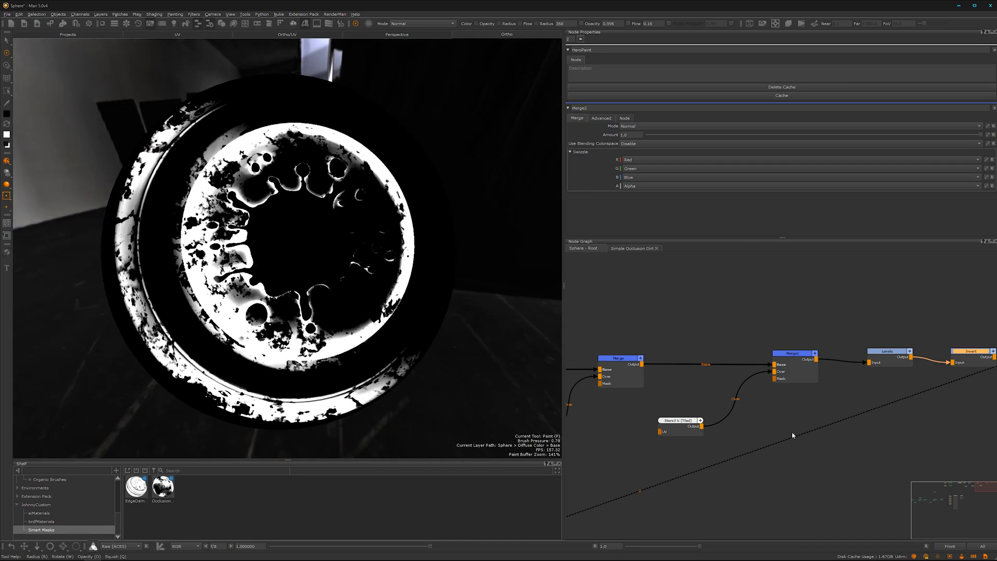
Replace the mask connection of the second material merge in the lower chain with the Invert node's output.
scroll(775, 427, down, 6)
middle_drag(776, 427, 883, 375)
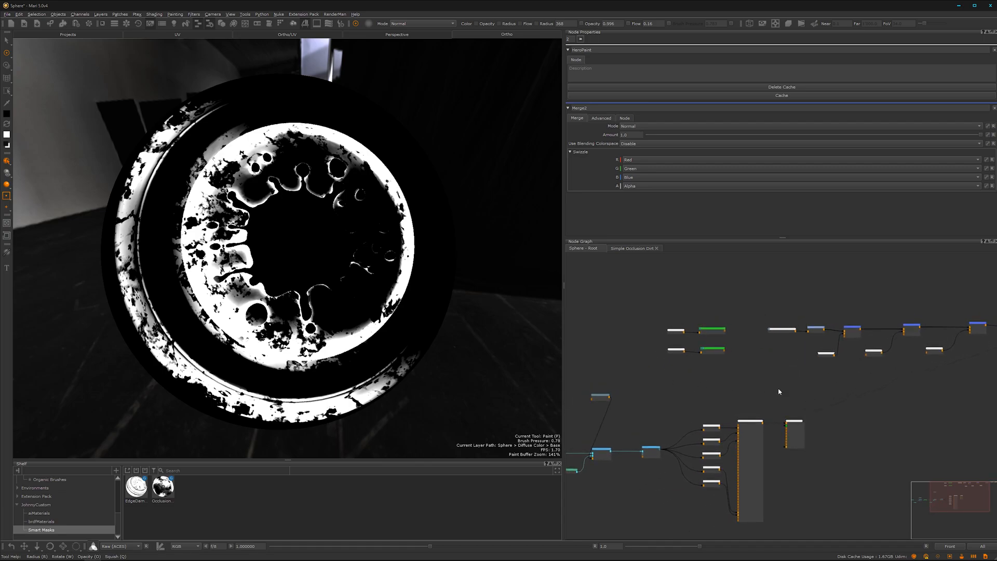
key(space)
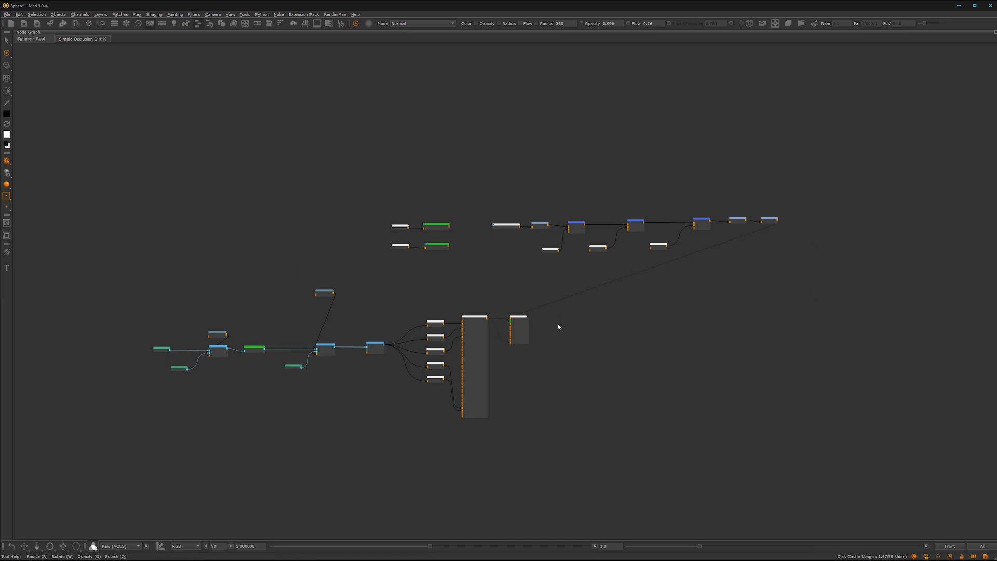
alt+right_drag(489, 437, 609, 347)
middle_drag(650, 343, 630, 406)
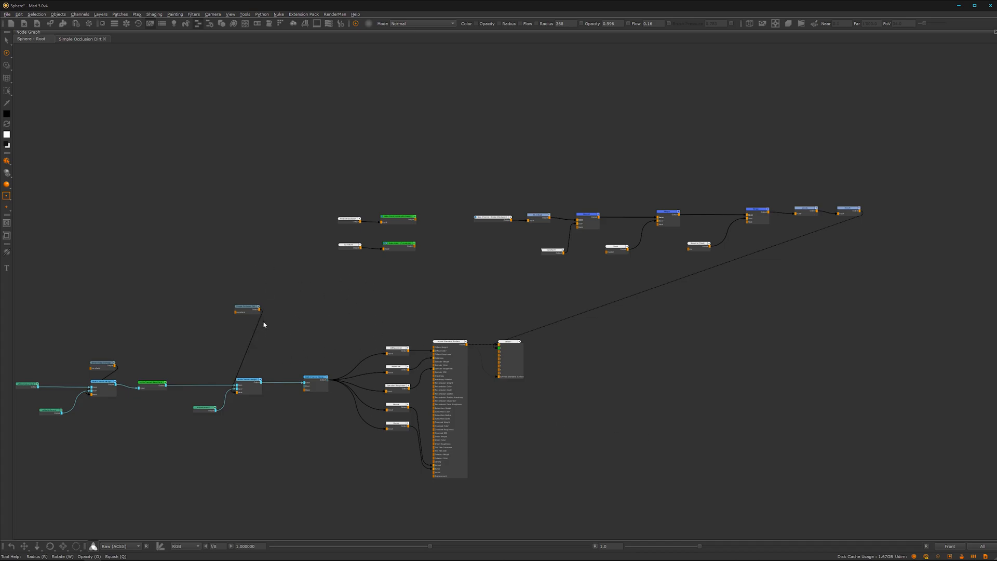
drag(237, 396, 256, 325)
drag(260, 381, 861, 214)
Display the Arnold Standard Surface shader in the viewer and examine the masked rust from several angles.
key(space)
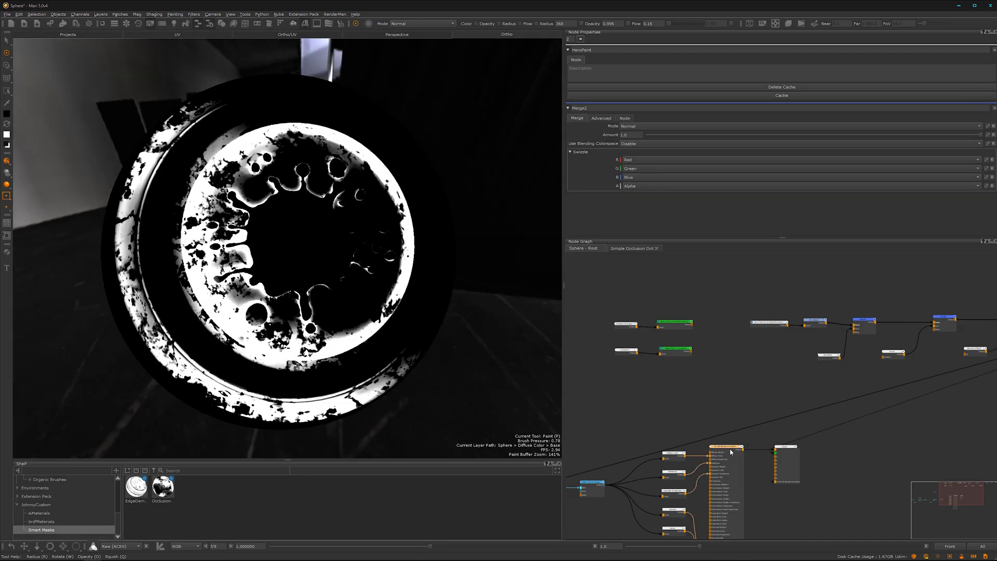
key(1)
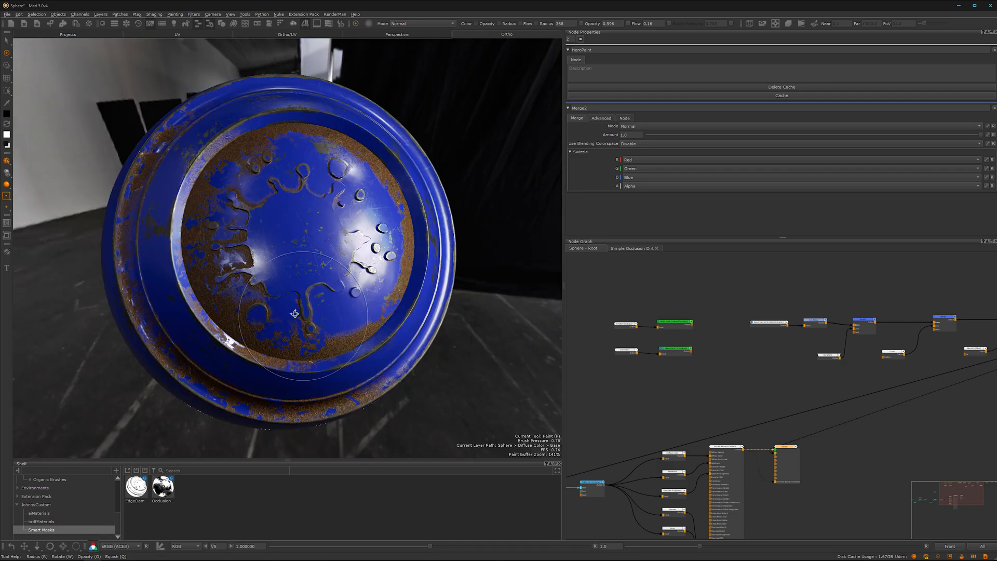
mouse_move(293, 316)
alt+mouse_down()
mouse_move(320, 280)
mouse_move(290, 314)
alt+mouse_up()
alt+right_drag(289, 314, 353, 293)
alt+drag(353, 294, 368, 259)
alt+right_drag(396, 236, 356, 257)
alt+middle_drag(356, 257, 369, 228)
alt+right_drag(368, 228, 325, 253)
Group the entire mask chain from the AmbientOcclusion geo-channel to Invert, including HeroPaint, Cloud and the tiled stencil.
alt+right_drag(908, 404, 653, 418)
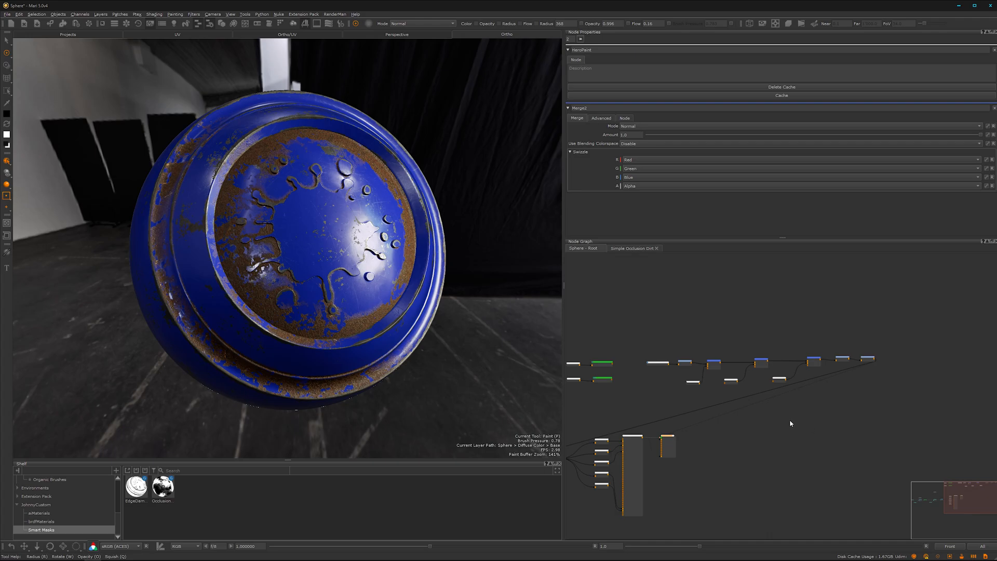
alt+middle_drag(680, 469, 779, 431)
alt+right_drag(780, 433, 887, 369)
alt+middle_drag(887, 369, 808, 451)
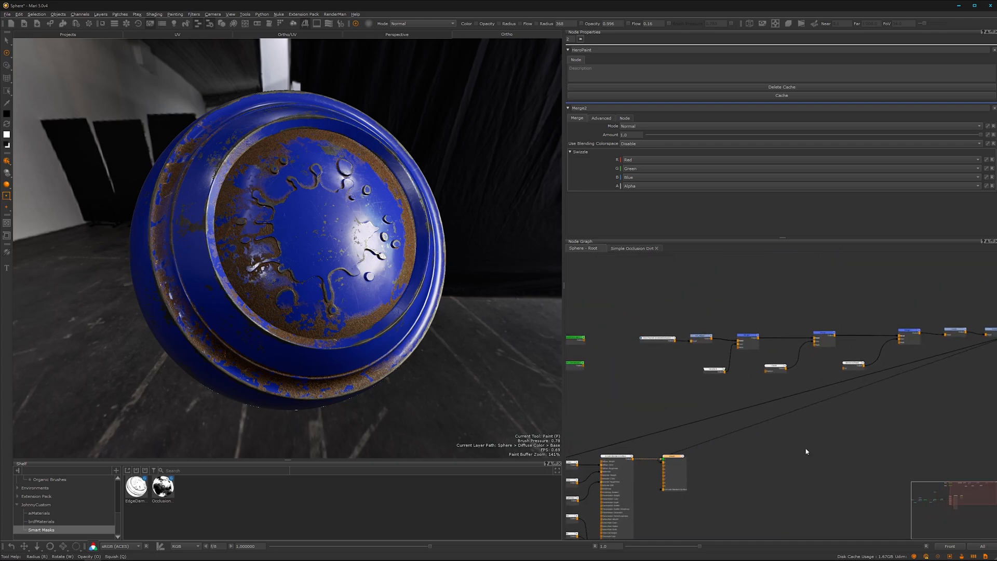
mouse_move(653, 339)
mouse_down()
mouse_move(645, 346)
mouse_move(651, 337)
mouse_up()
alt+middle_drag(806, 428, 774, 438)
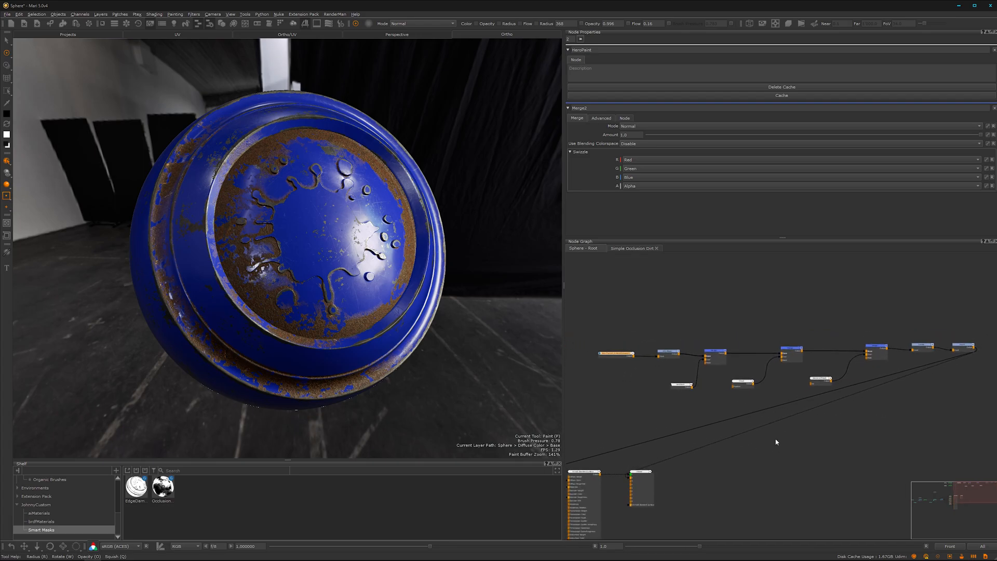
drag(971, 297, 597, 426)
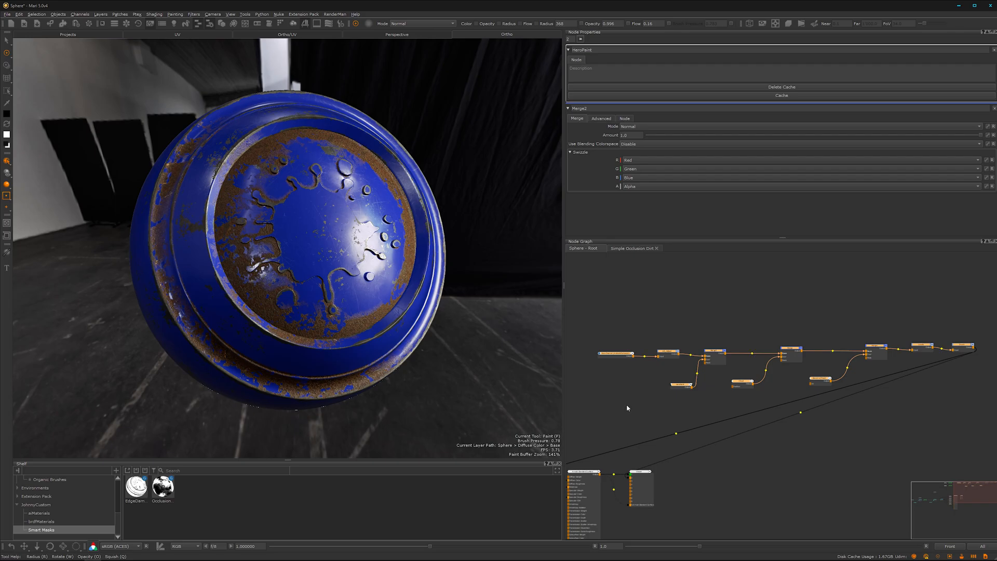
key(ctrl+g)
scroll(644, 422, up, 3)
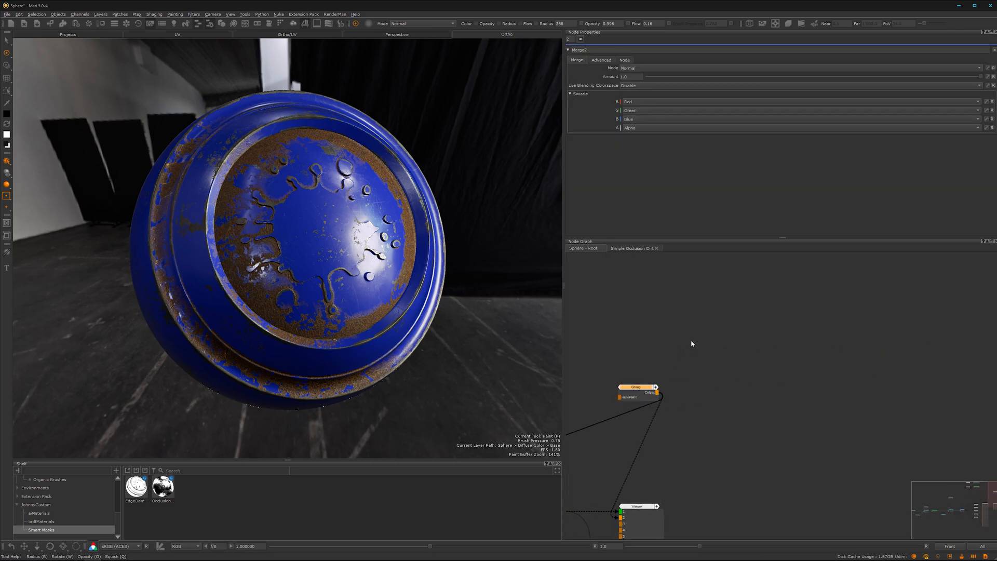
middle_drag(691, 345, 746, 345)
Rename the new group AO_DirtMask, close the Merge2 properties, and reposition the group slightly in the graph.
click(842, 338)
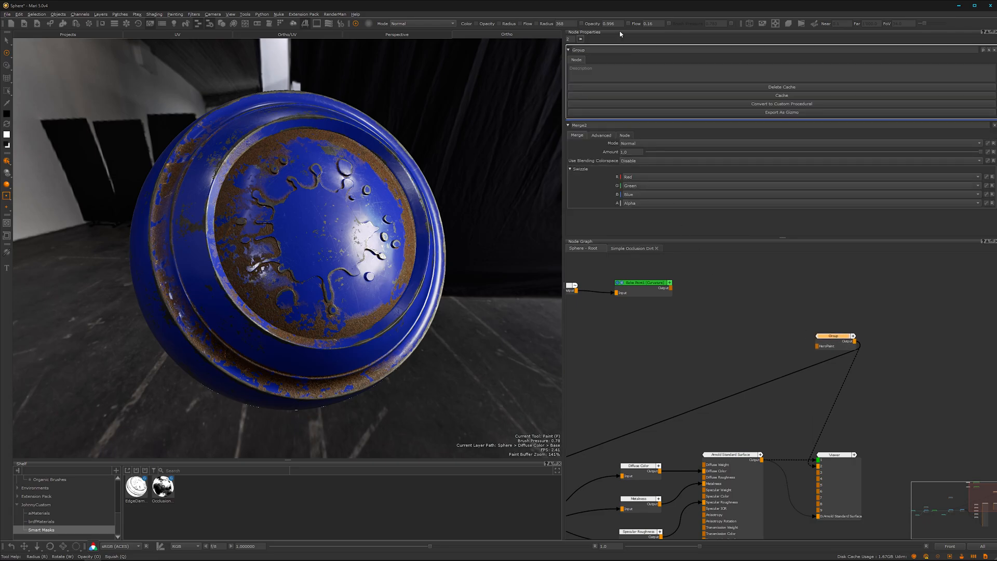
double_click(579, 50)
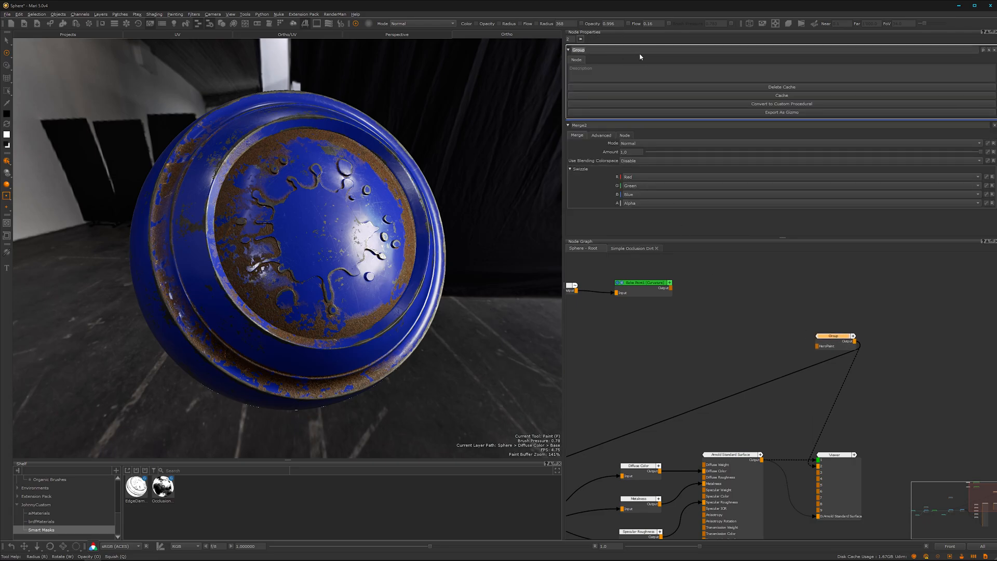
text(AO)
click(853, 360)
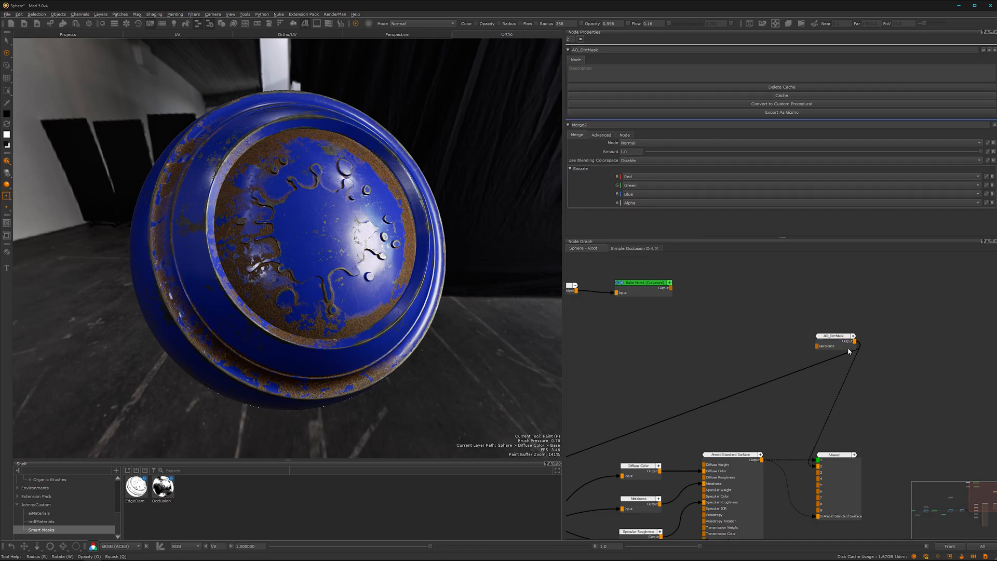
click(994, 125)
drag(836, 344, 806, 340)
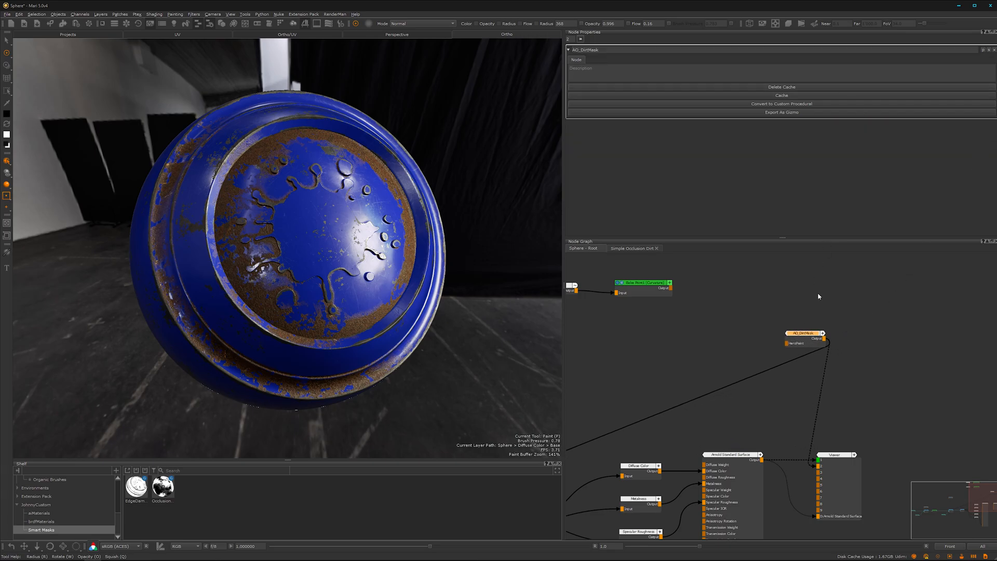
Open the AO_DirtMask group's internal network and rename its Levels node MaskCrunch.
double_click(805, 336)
scroll(713, 446, up, 5)
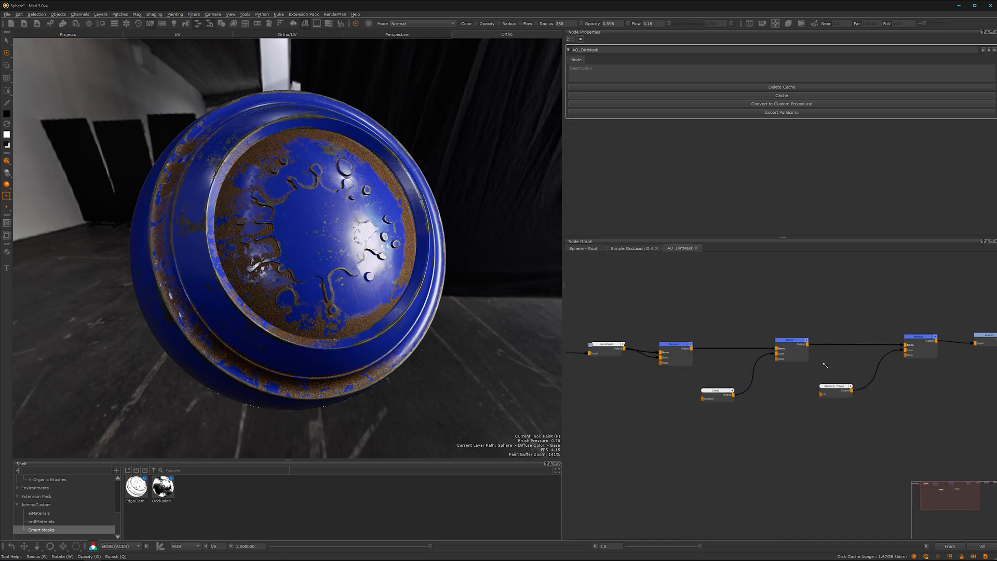
middle_drag(841, 468, 698, 398)
middle_drag(760, 403, 670, 414)
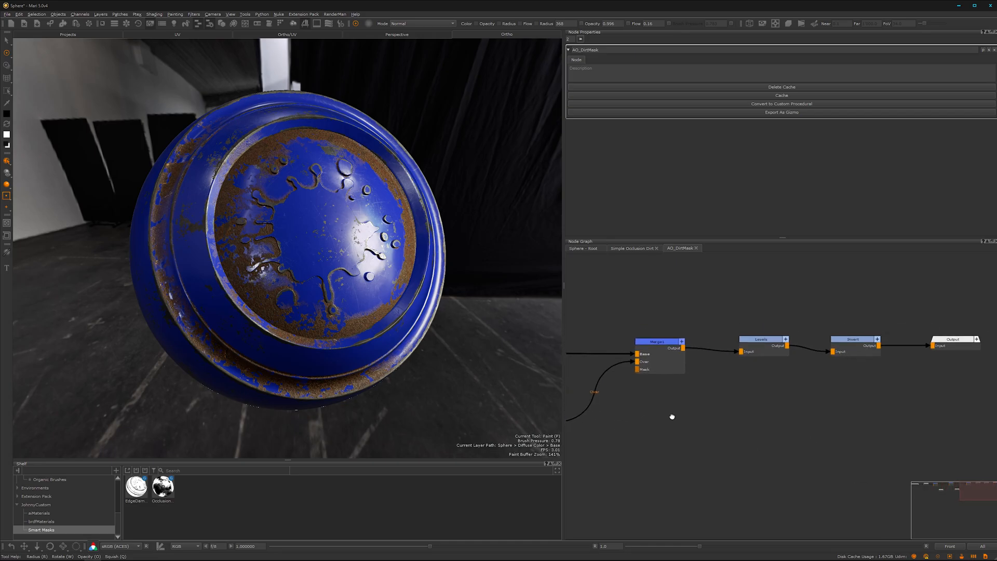
click(756, 343)
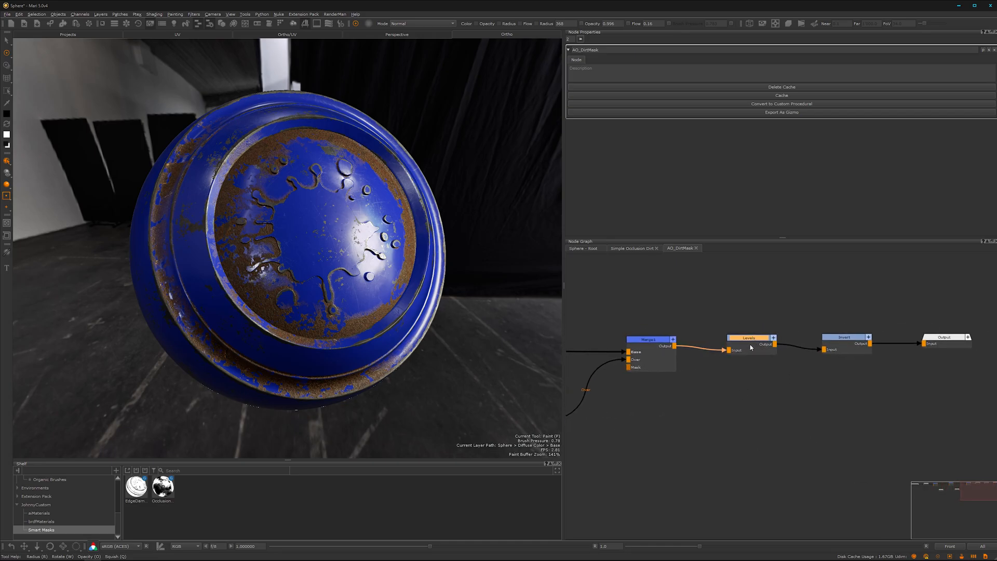
double_click(745, 335)
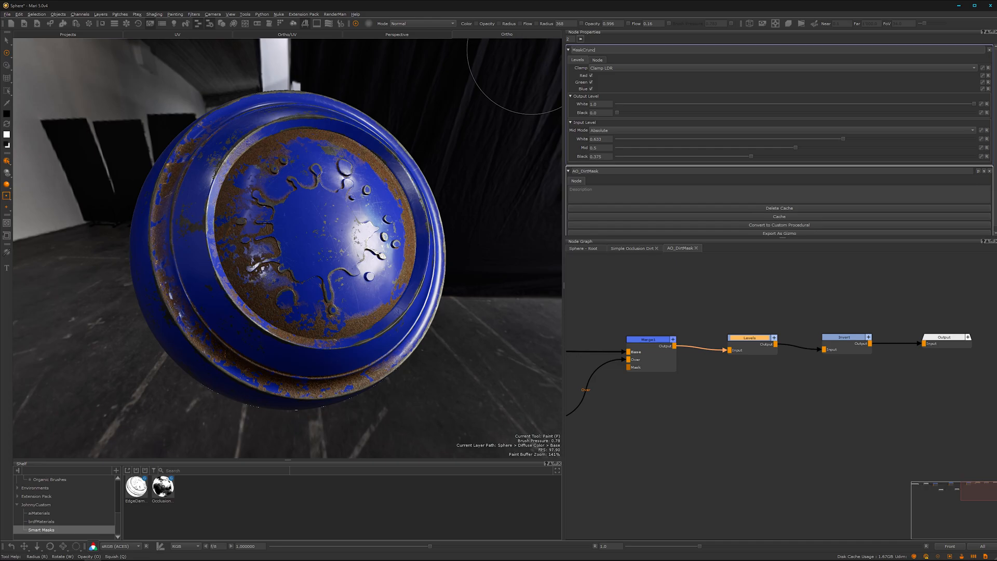
click(776, 432)
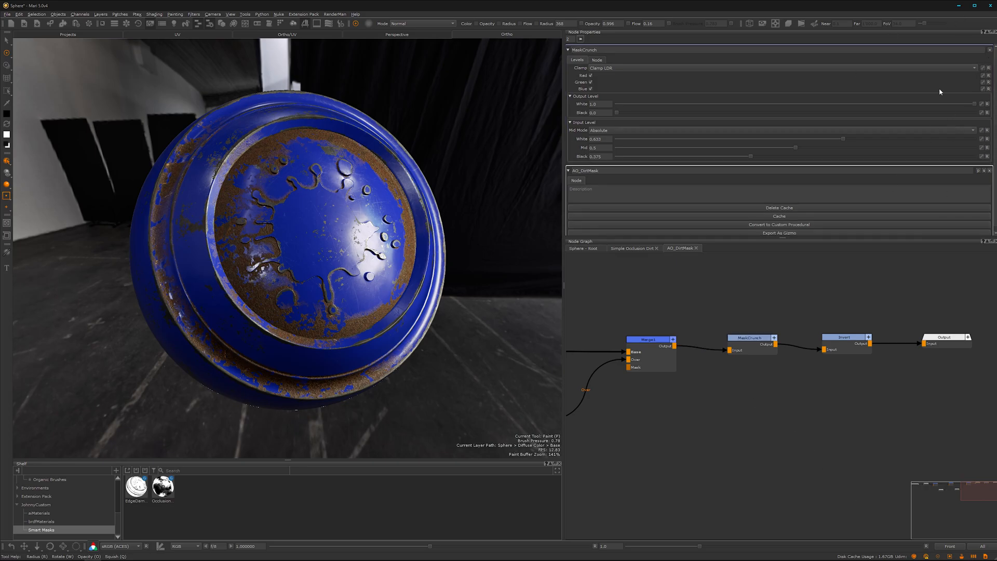
Expose MaskCrunch's input-level Black, Mid and White on the group, and close the AO_DirtMask properties.
click(982, 156)
click(982, 148)
click(981, 139)
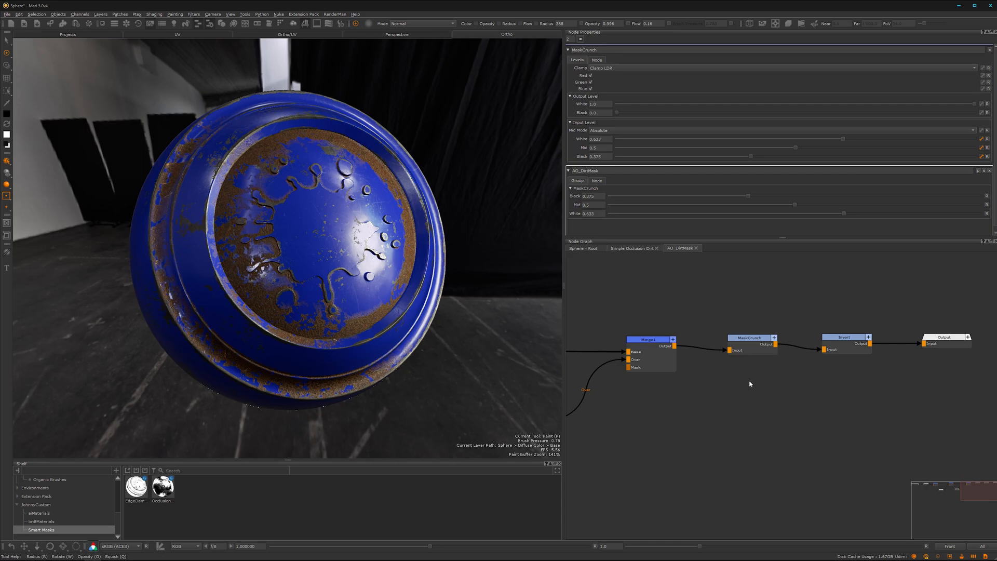
click(990, 171)
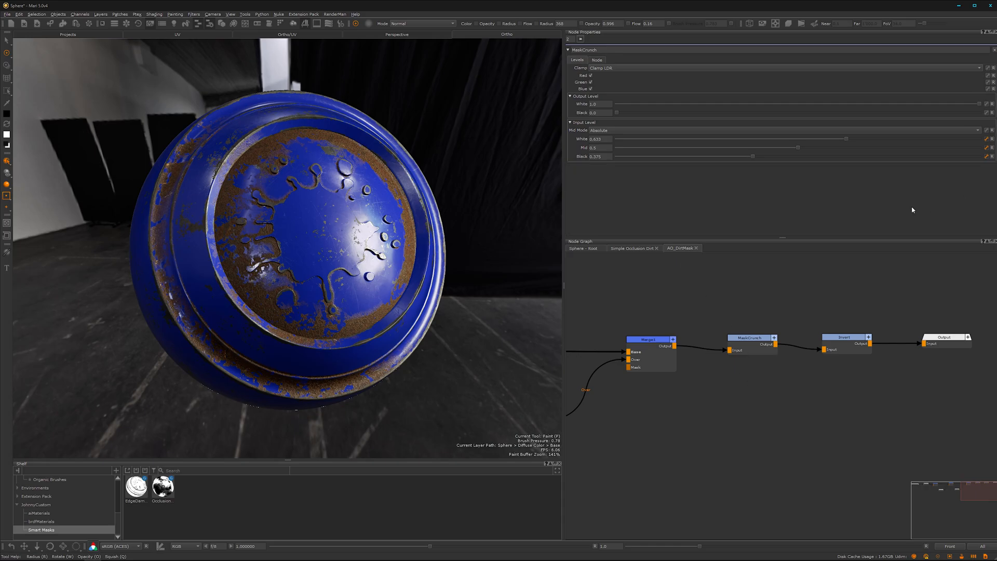
drag(848, 333, 855, 329)
Expose the tiled stencil's Tile Image, U Repeat, Rotation Angle, U Offset and V Offset on the group.
middle_drag(747, 419, 809, 431)
drag(688, 416, 688, 418)
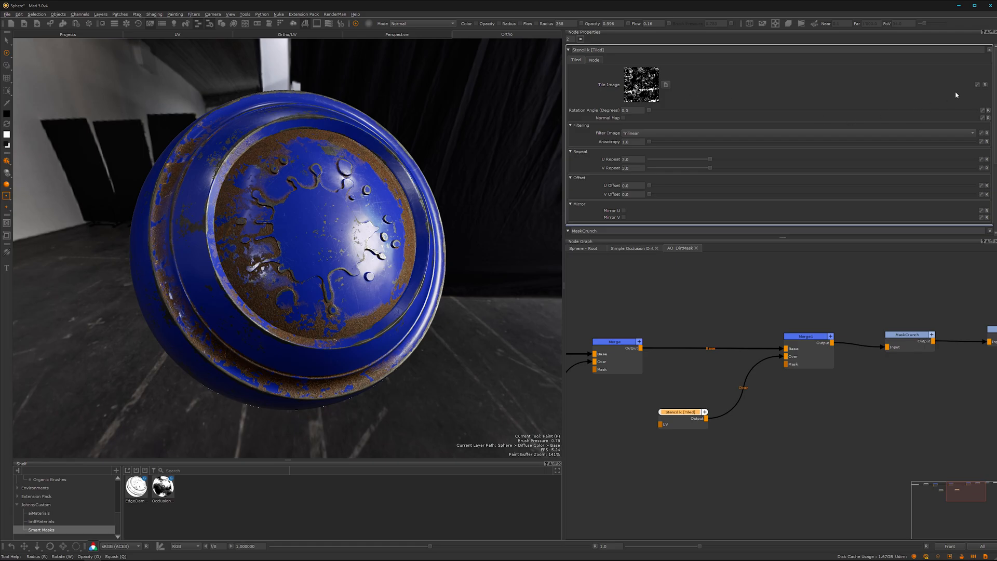
click(977, 84)
click(982, 159)
click(982, 110)
click(981, 186)
click(981, 194)
Expose the Cloud node's Size and Roughness on the AO_DirtMask group.
middle_drag(651, 412, 847, 413)
click(706, 415)
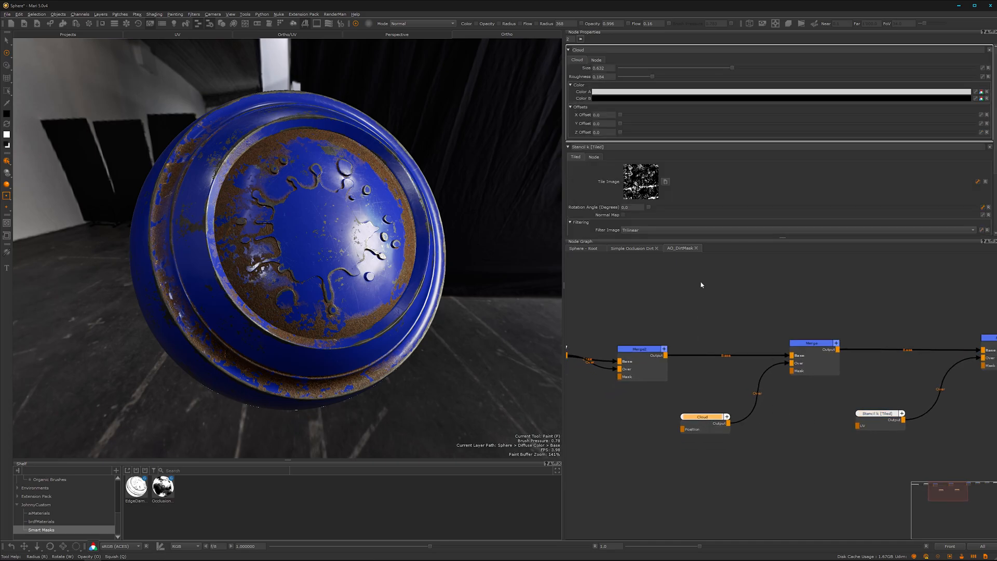
click(983, 68)
click(983, 77)
Expose the AO_Adjust node's input-level Mid on the AO_DirtMask group.
mouse_move(689, 465)
middle_down()
mouse_move(768, 479)
mouse_move(864, 463)
middle_up()
drag(715, 352, 711, 424)
middle_drag(709, 361, 755, 383)
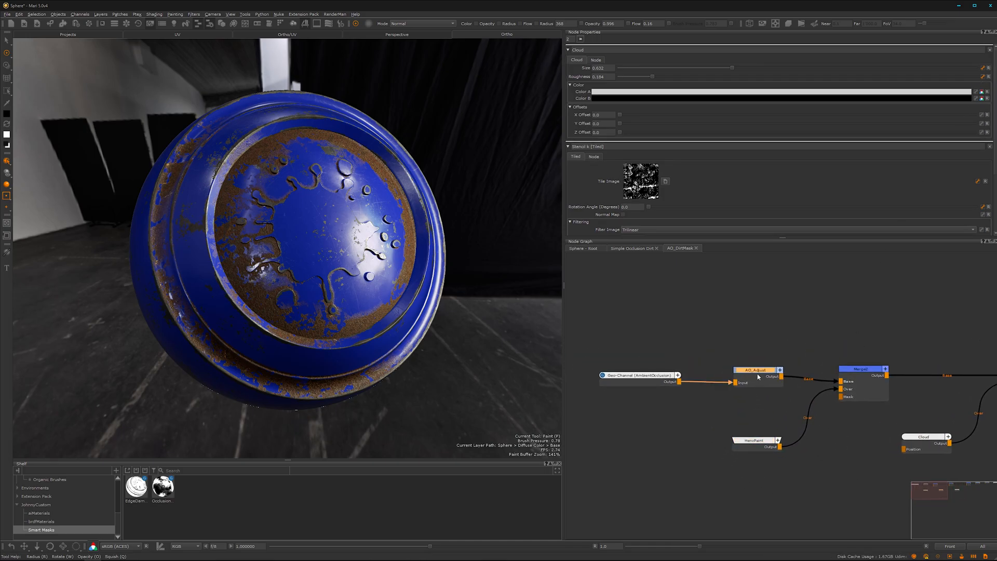
drag(758, 376, 753, 378)
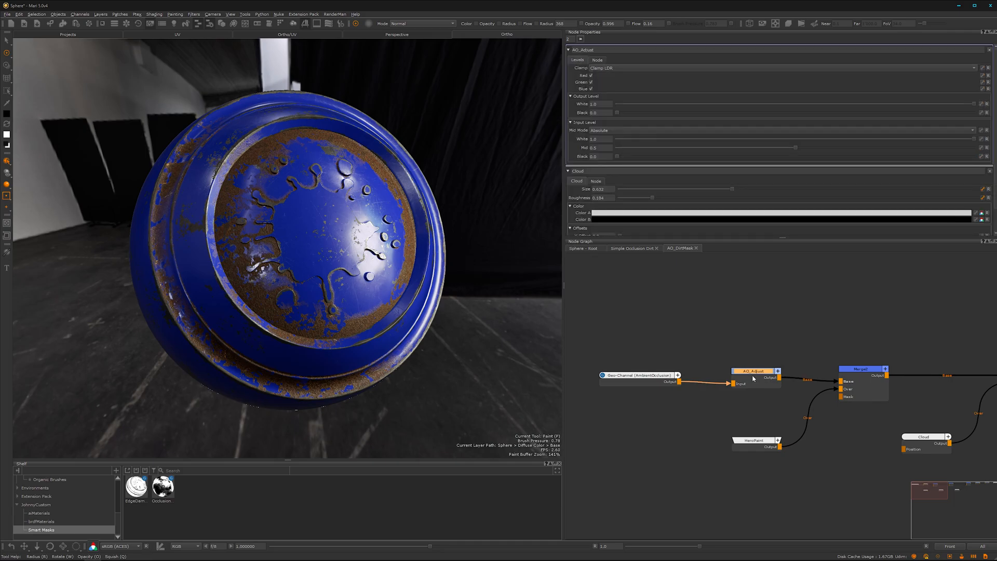
click(981, 147)
Close the Simple Occlusion Dirt network and return to the Sphere root graph.
click(582, 251)
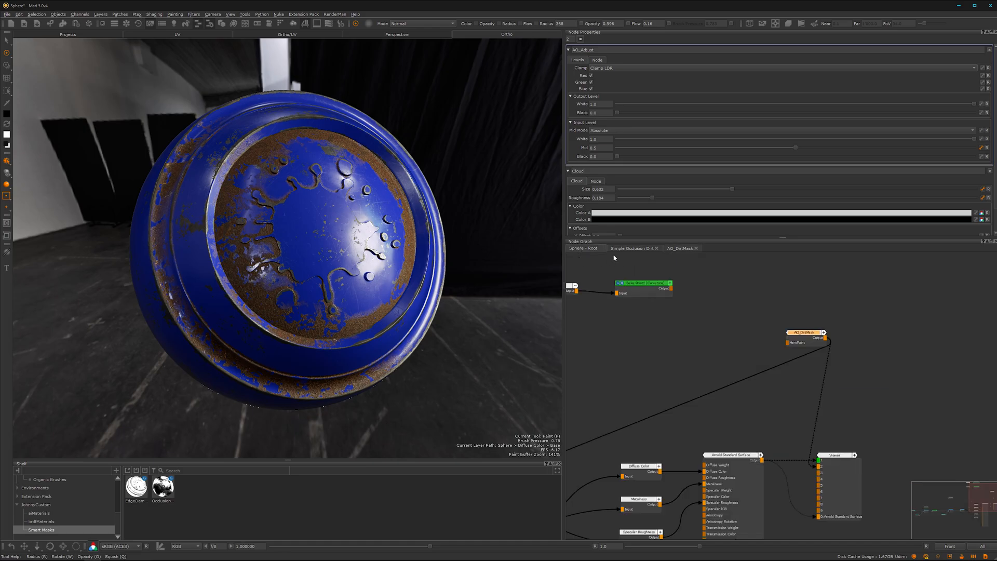
click(654, 250)
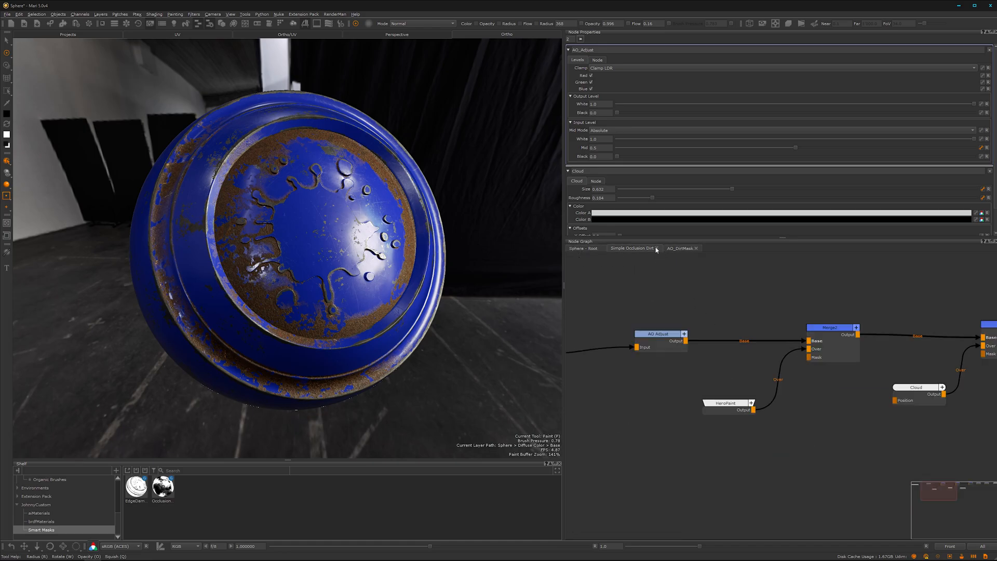
click(657, 250)
click(583, 249)
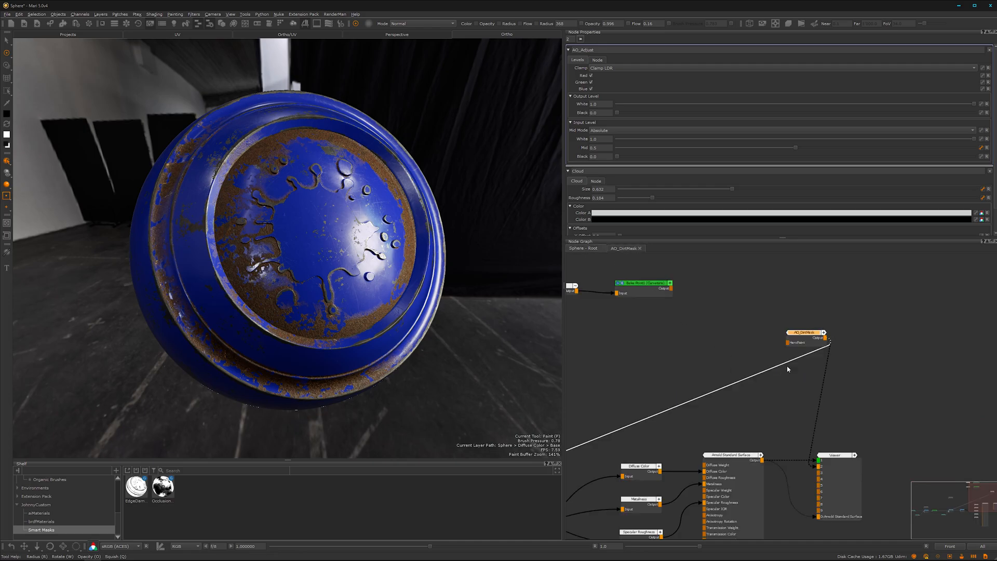
Open the AO_DirtMask group's properties, enlarge the properties area and check the exposed controls and the group's knob list.
drag(804, 343, 789, 337)
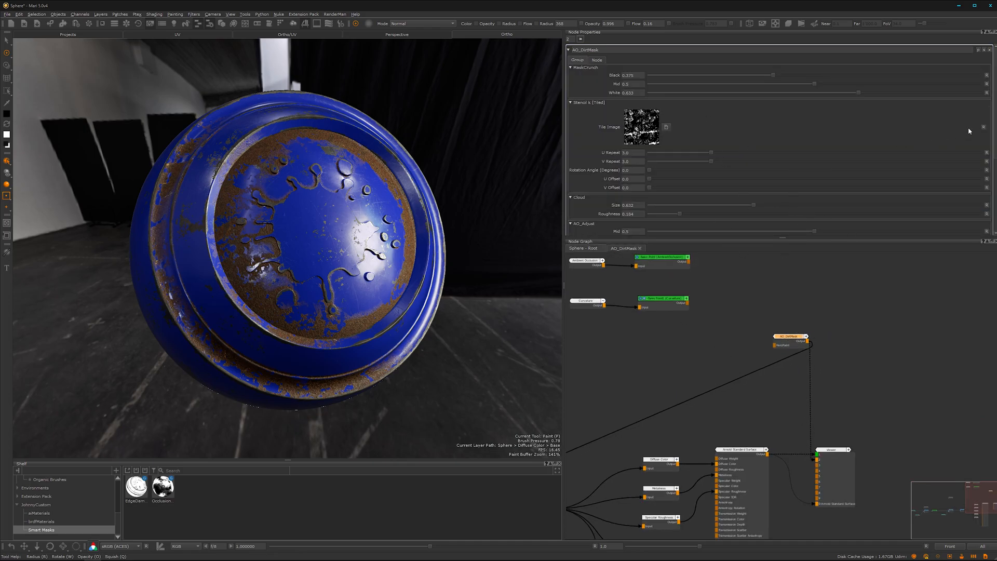
scroll(970, 138, down, 4)
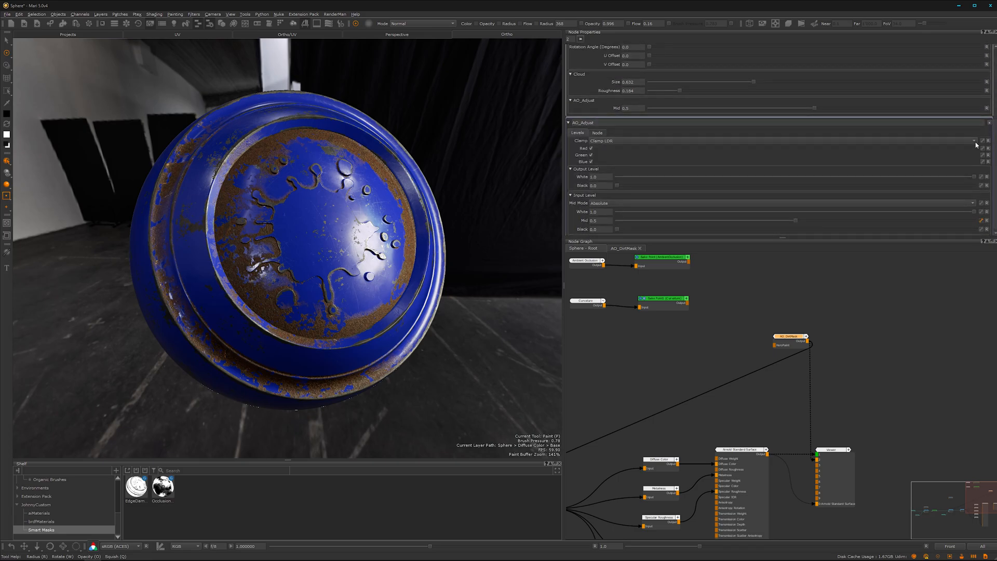
scroll(989, 126, up, 4)
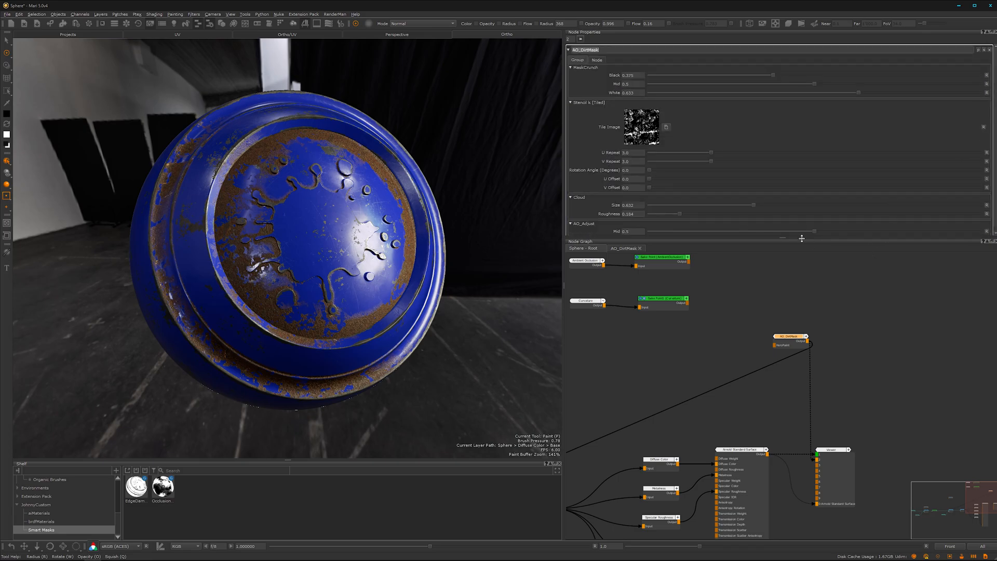
drag(783, 238, 783, 302)
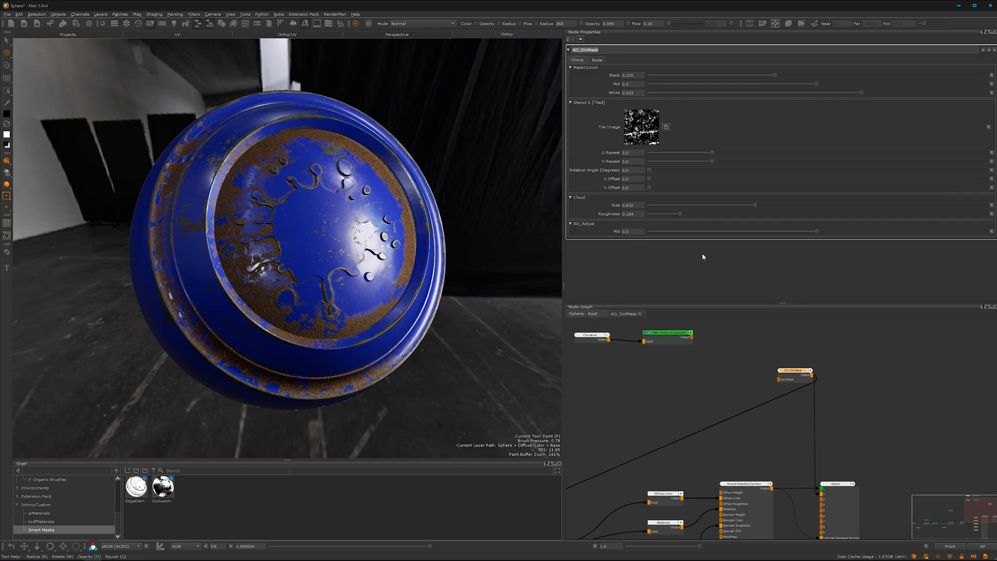
click(983, 51)
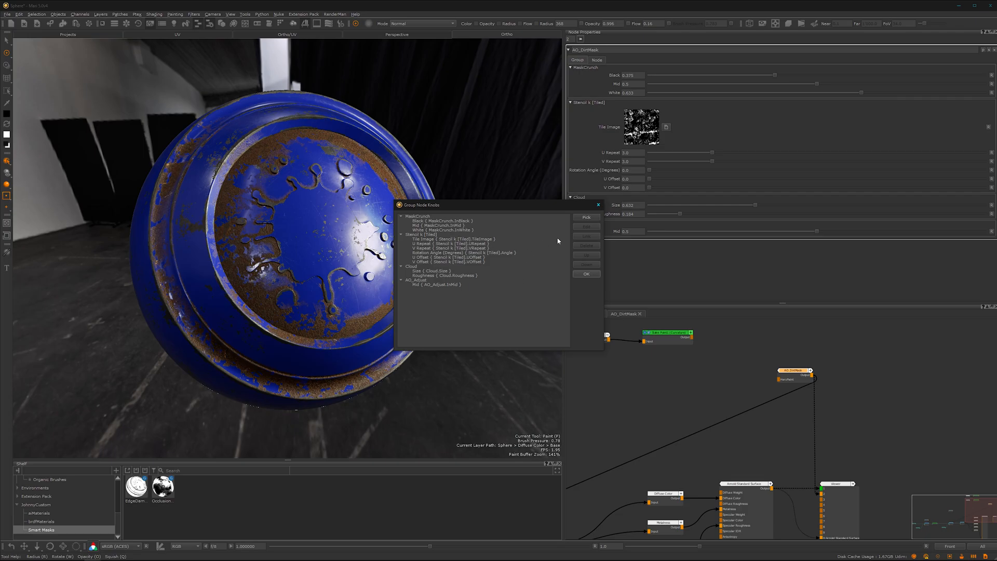
click(598, 205)
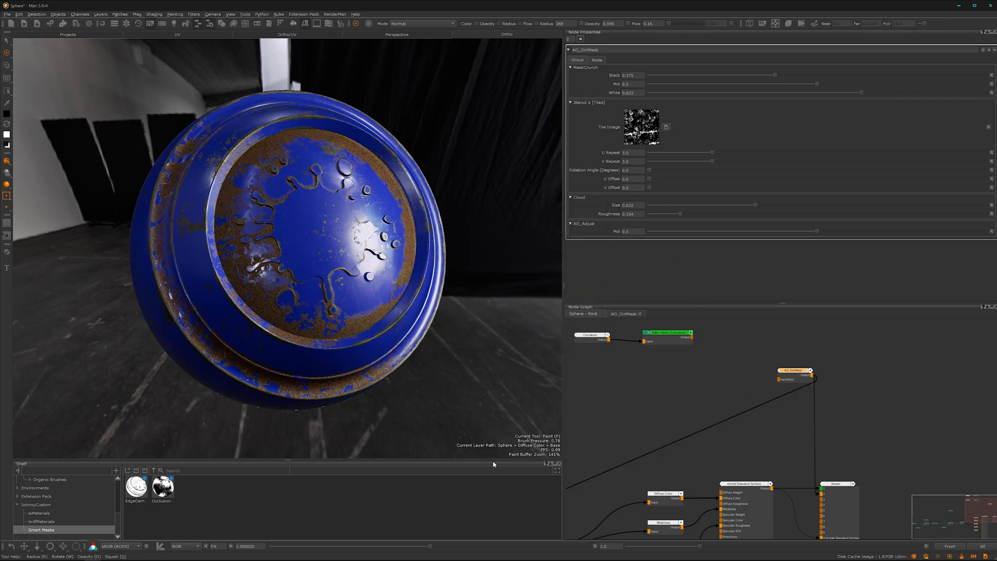
Nudge the AO_DirtMask group in the graph and convert it to a custom procedural.
drag(794, 370, 788, 370)
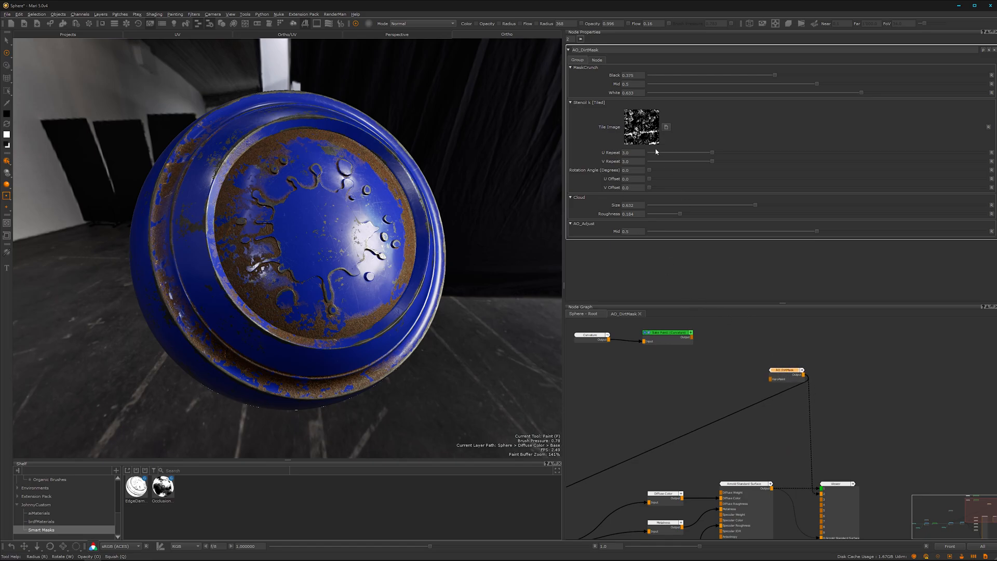
click(598, 61)
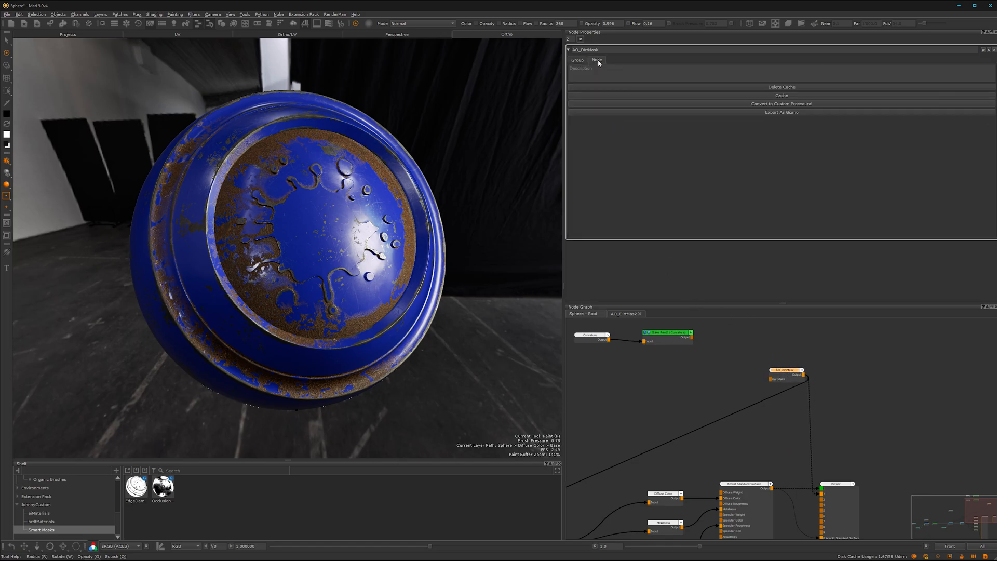
click(796, 104)
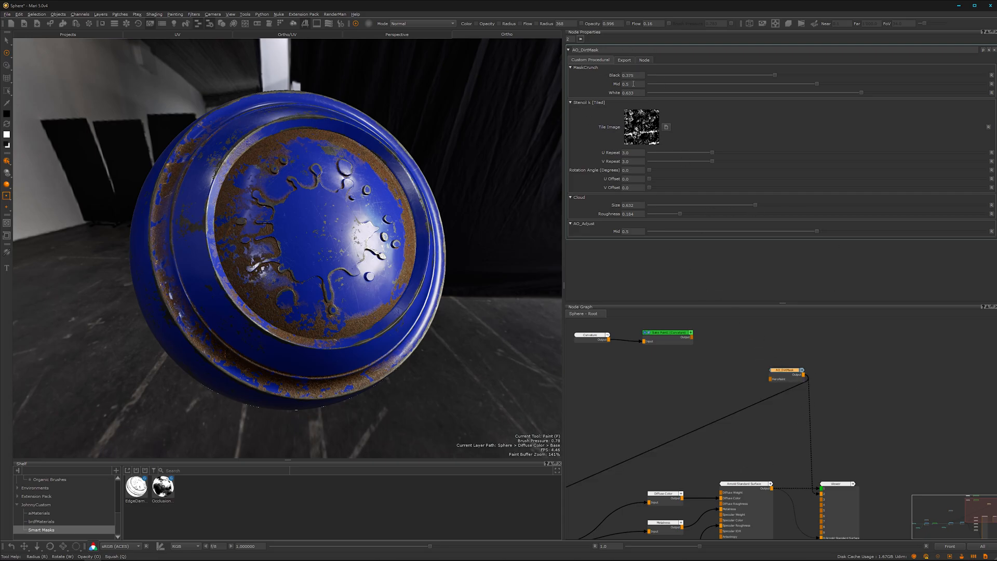
Export AO_DirtMask as a custom procedural of type Procedural Mask to AO_DirtMask.mpc in the Mari Custom Procedurals folder.
click(625, 60)
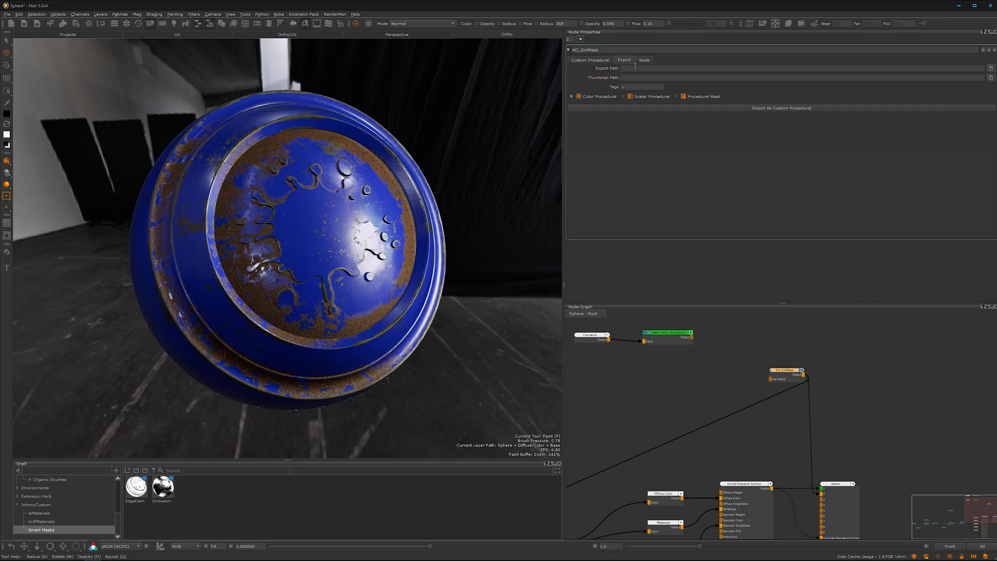
click(992, 68)
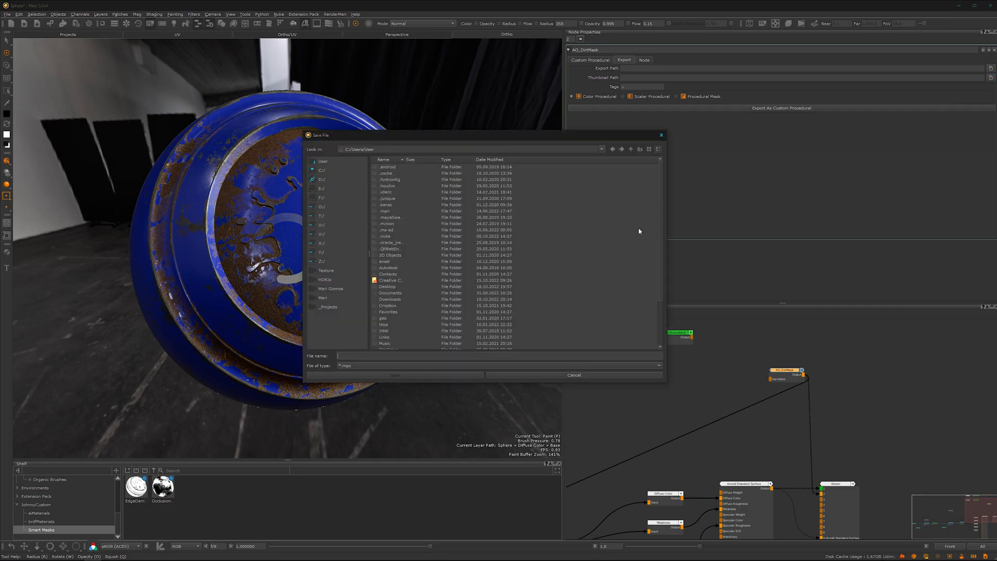
click(323, 299)
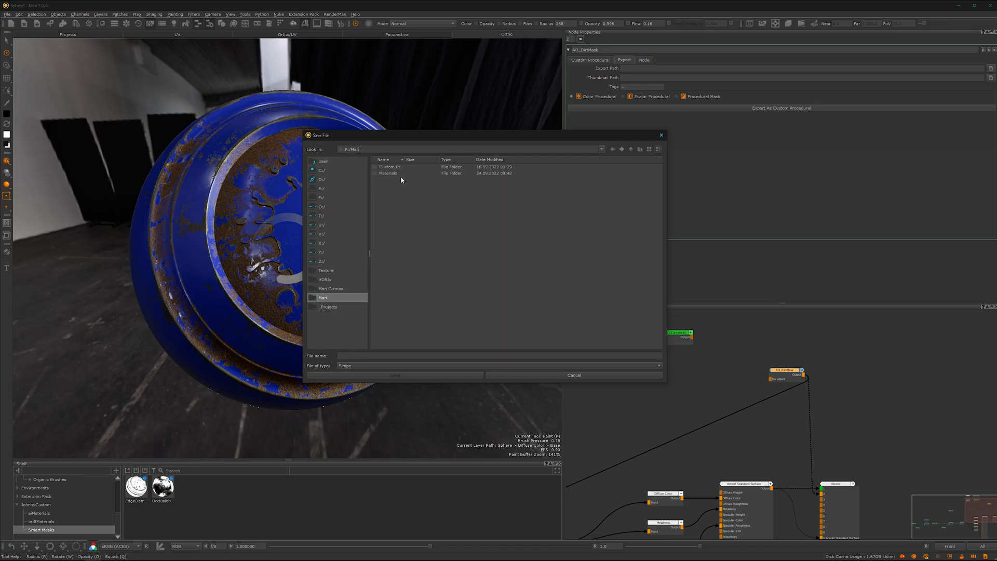
drag(426, 161, 461, 162)
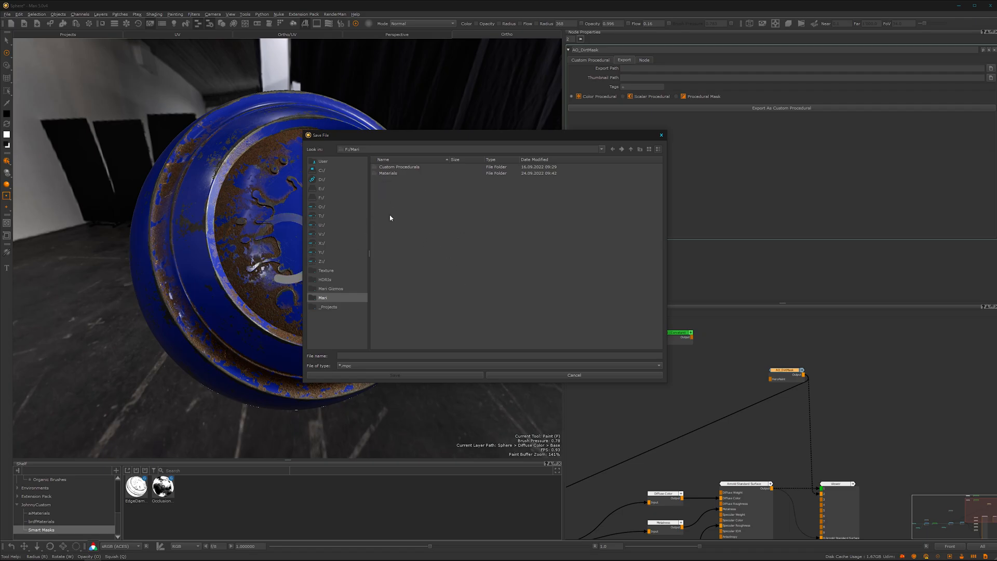
click(402, 167)
key(Return)
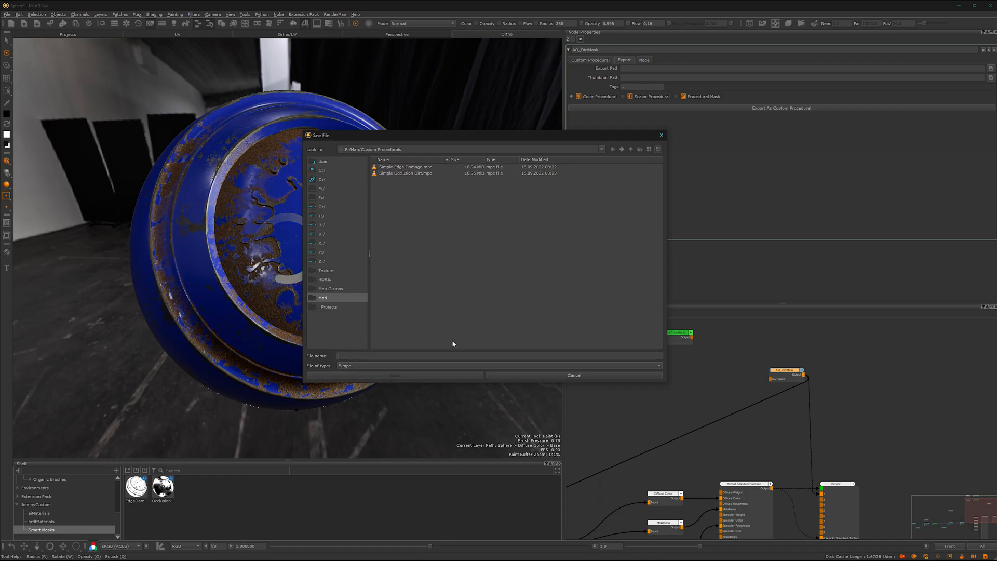
text(AO_DirtMask)
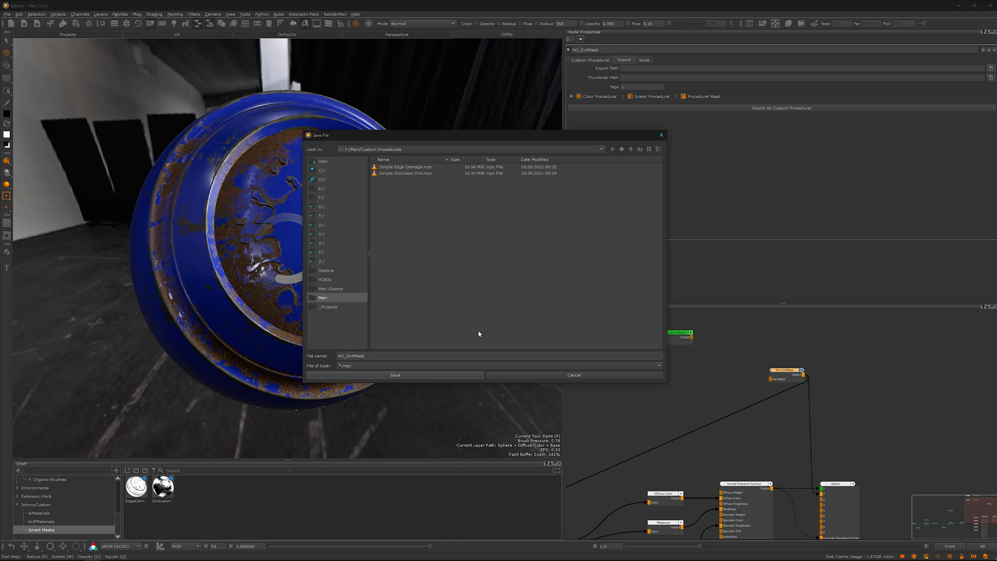
click(394, 377)
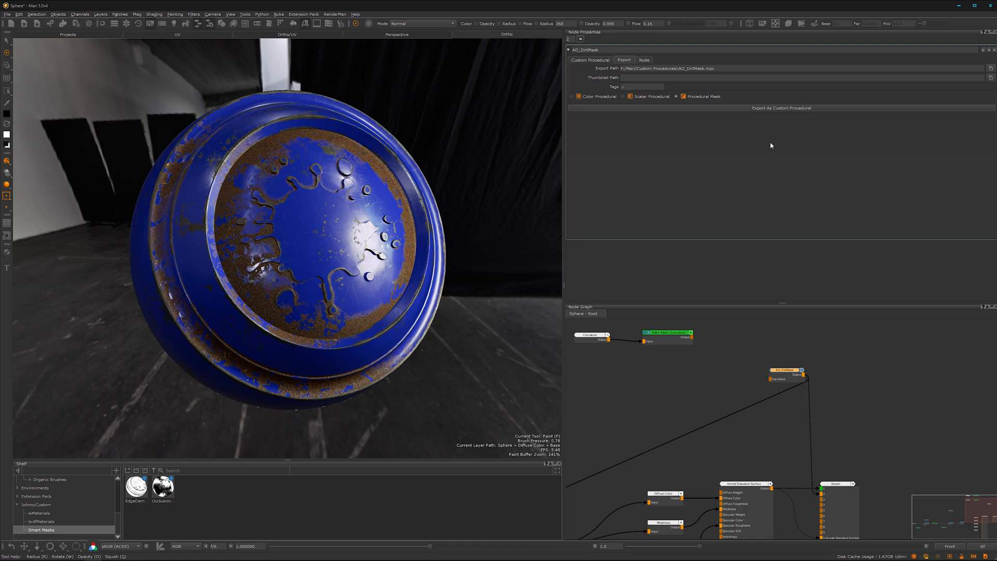
click(770, 109)
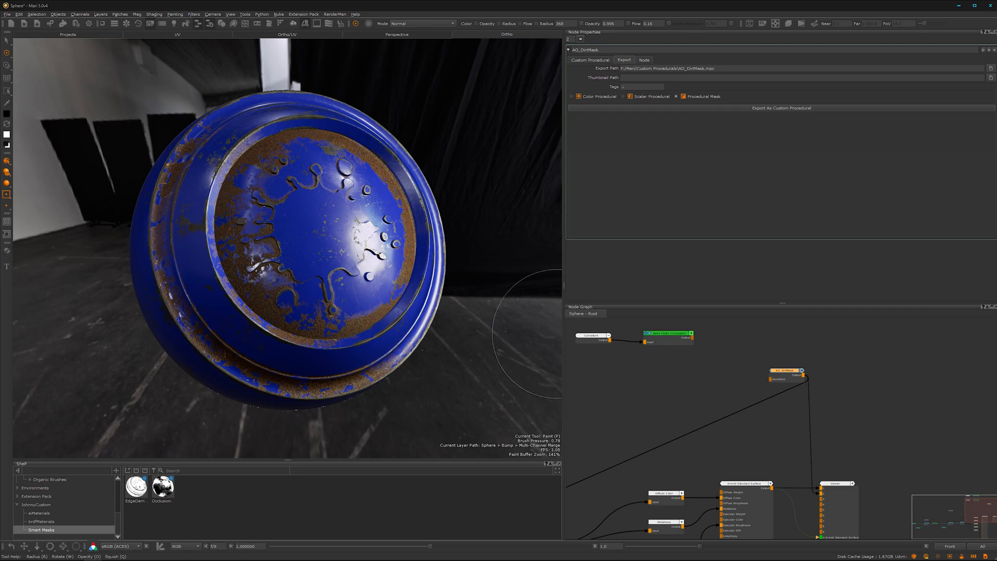
Import AO_DirtMask.mpc from the Custom Procedurals folder into the Smart Masks shelf.
right_click(199, 502)
click(189, 496)
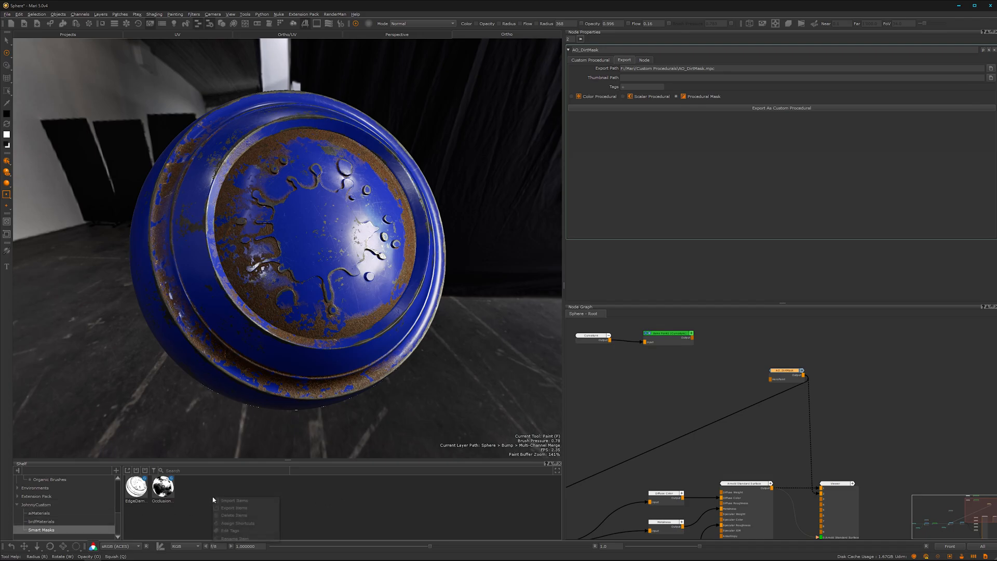
scroll(73, 525, up, 5)
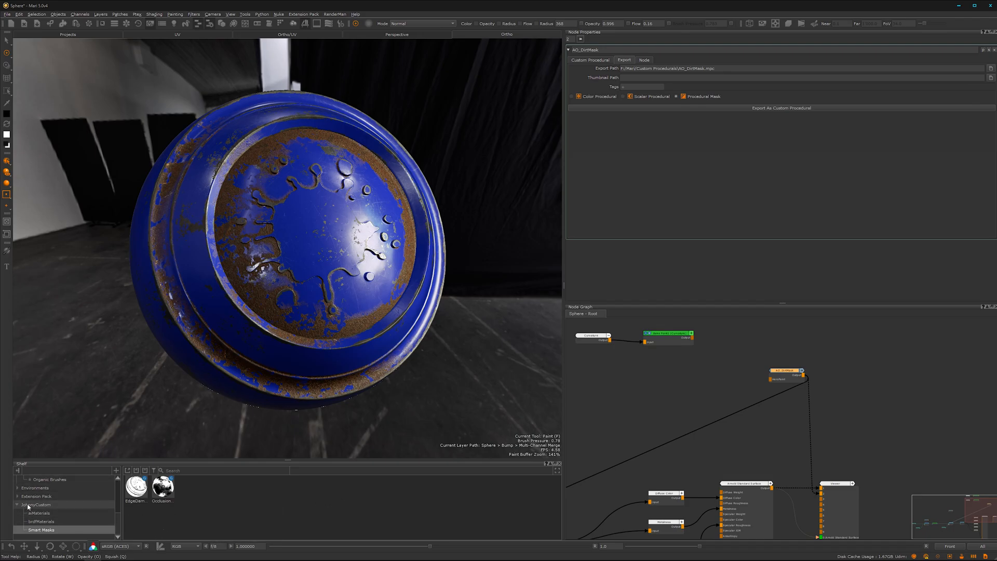
scroll(48, 498, down, 5)
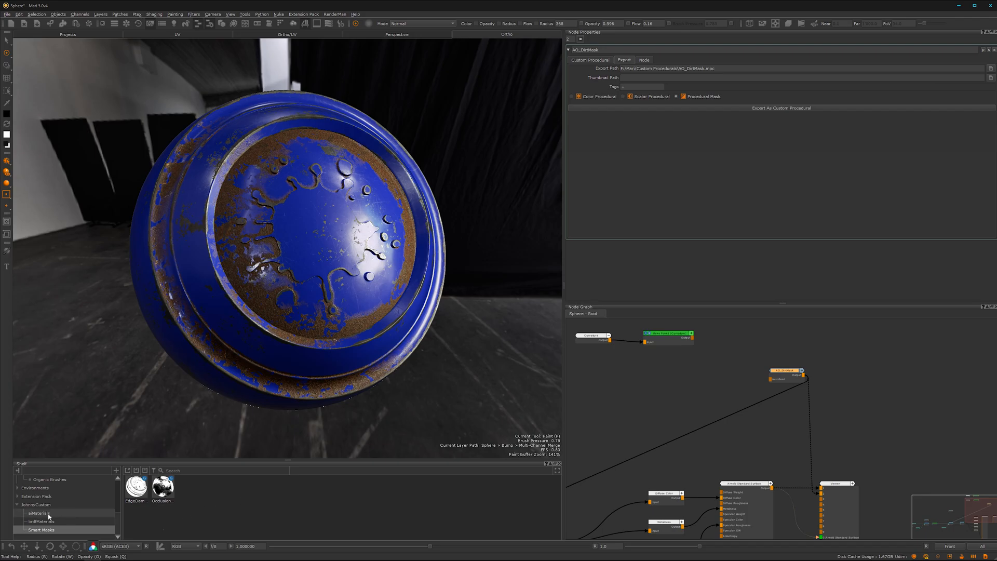
right_click(218, 501)
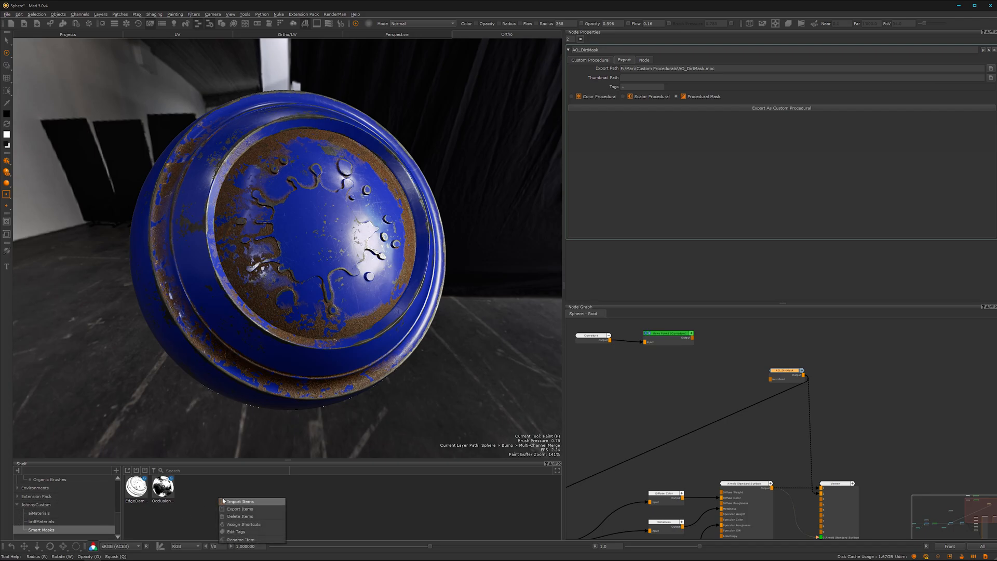
click(271, 506)
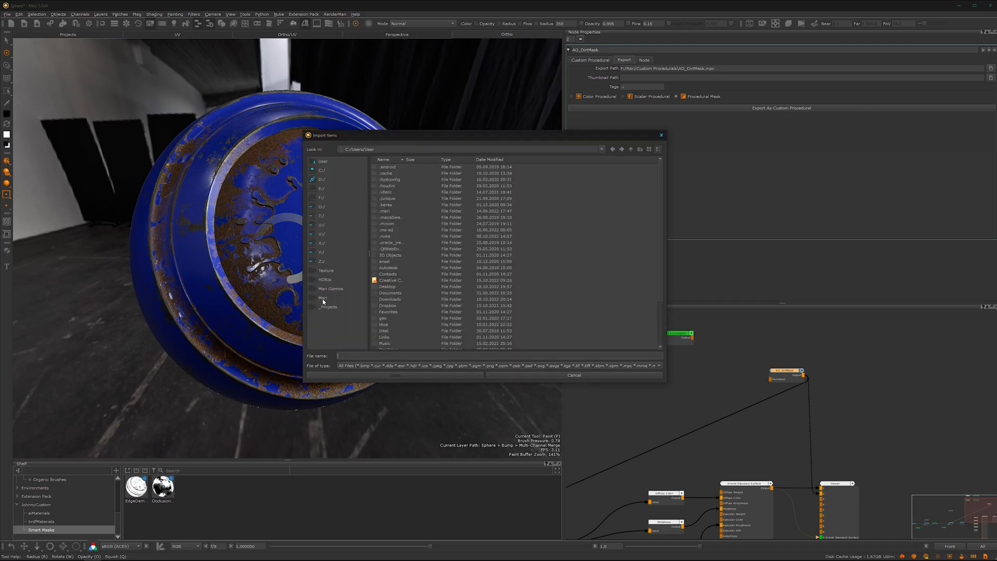
click(322, 298)
double_click(395, 173)
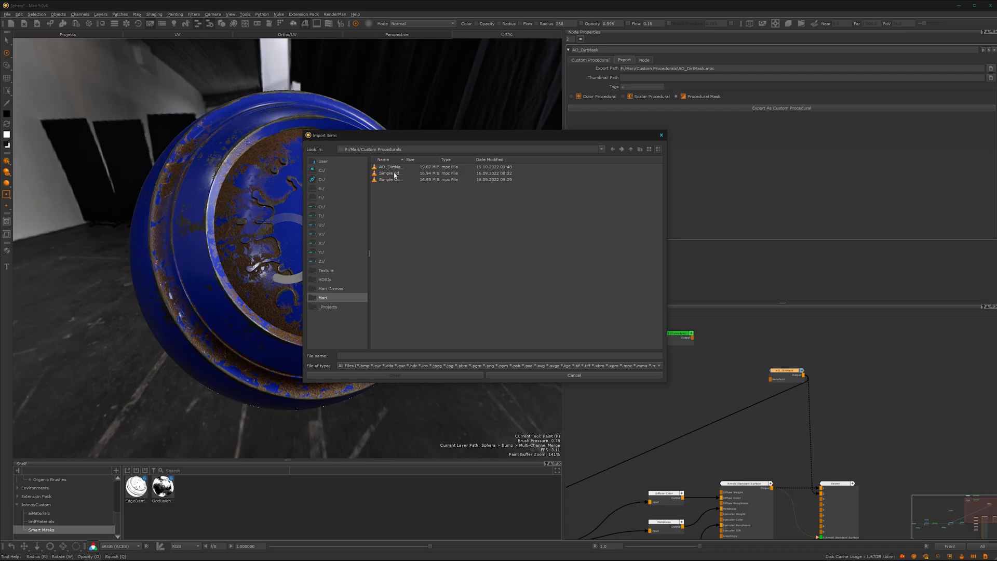
click(391, 166)
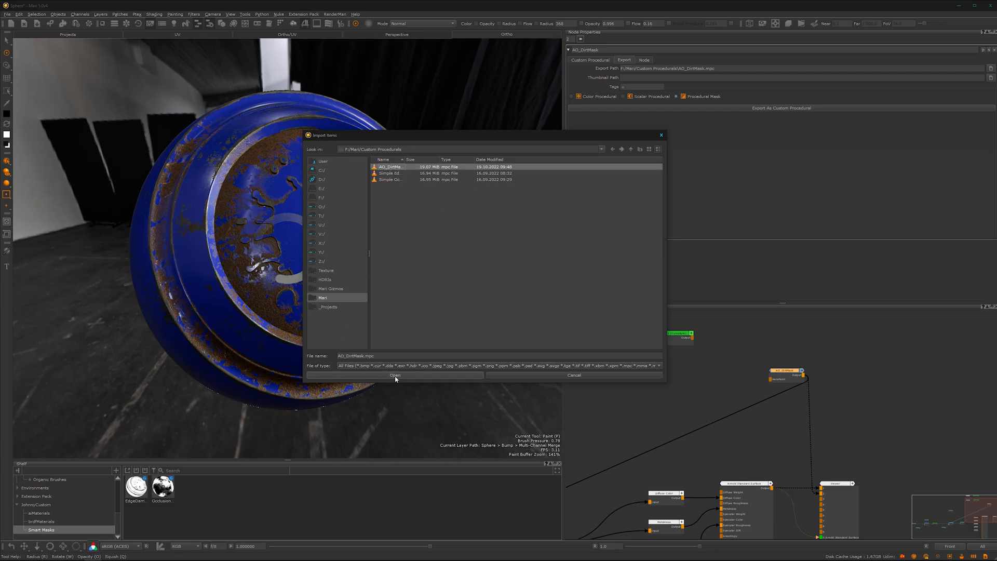
click(395, 375)
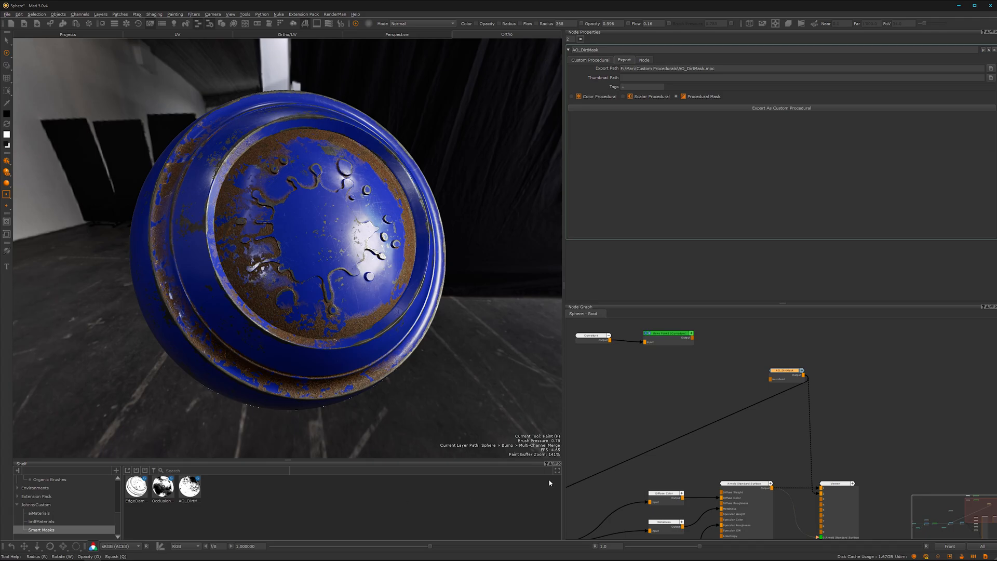
Delete the original AO_DirtMask node from the root graph.
scroll(719, 445, down, 2)
drag(768, 369, 760, 418)
key(Delete)
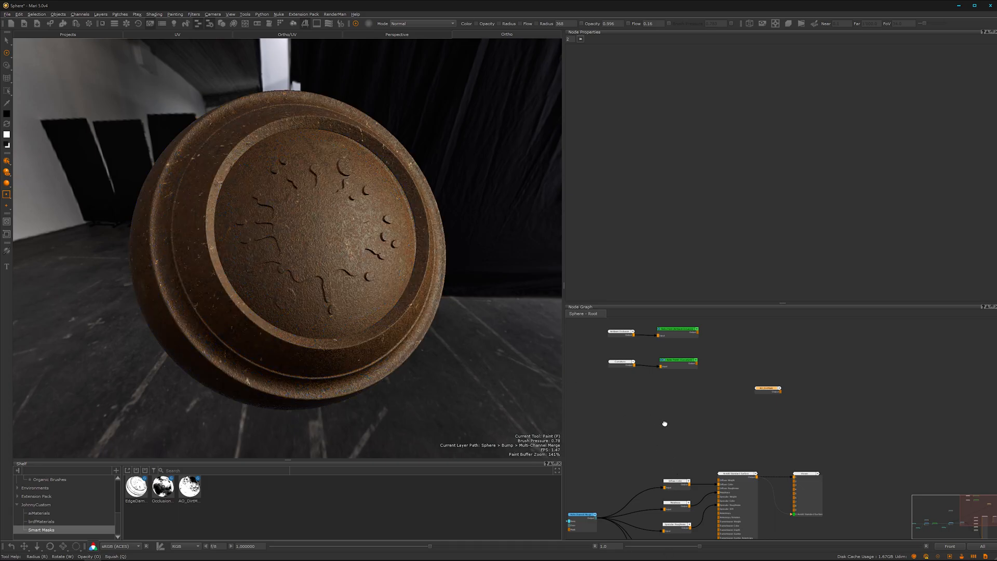
Add the AO_DirtMask smart mask from the shelf to the graph, just above the first Multi-Channel Merge.
middle_drag(664, 424, 793, 388)
scroll(684, 426, up, 1)
middle_drag(683, 426, 743, 407)
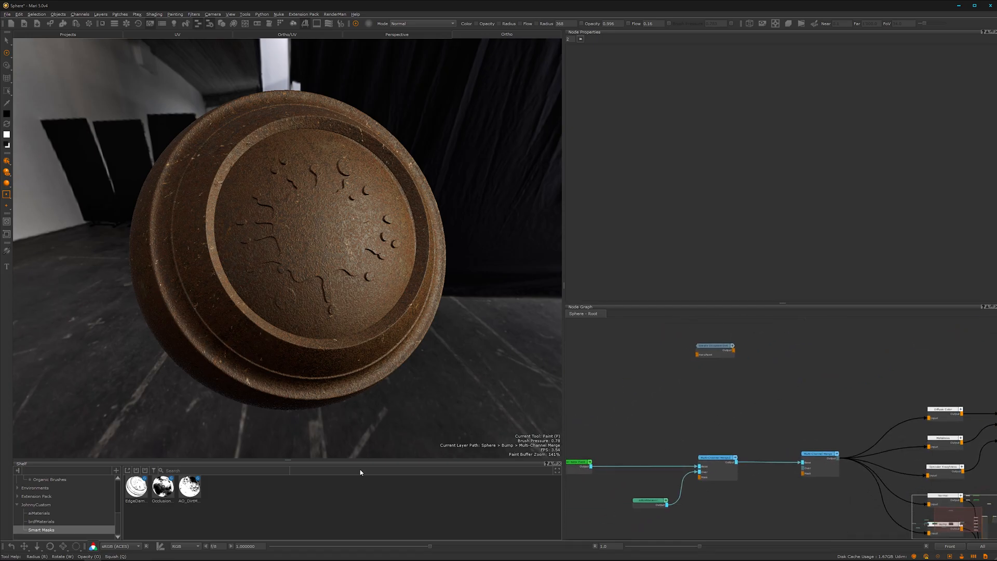
drag(189, 487, 691, 419)
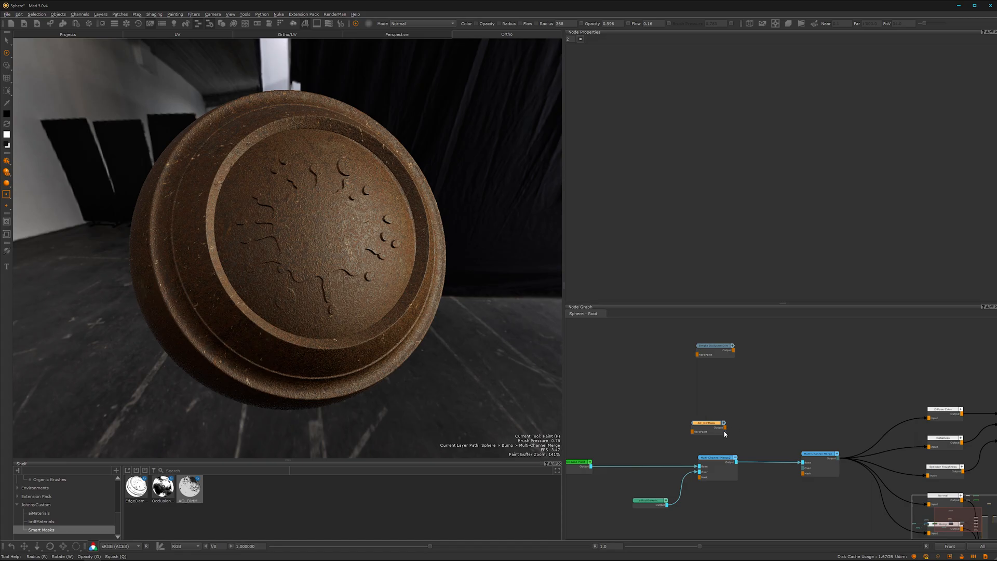
Connect the AO_DirtMask output to the Mask input of the Multi-Channel Merge below it.
click(720, 494)
scroll(738, 482, up, 1)
drag(738, 483, 715, 480)
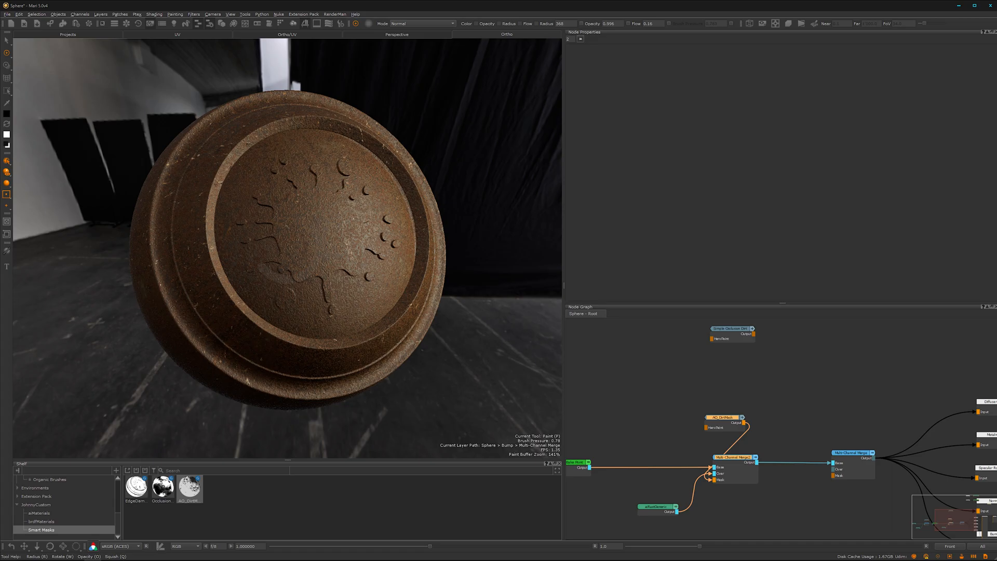
Add a 4096 x 4096, 16bit (Half) Paint node beside AO_DirtMask and connect it to the HeroPaint input.
alt+drag(311, 291, 294, 305)
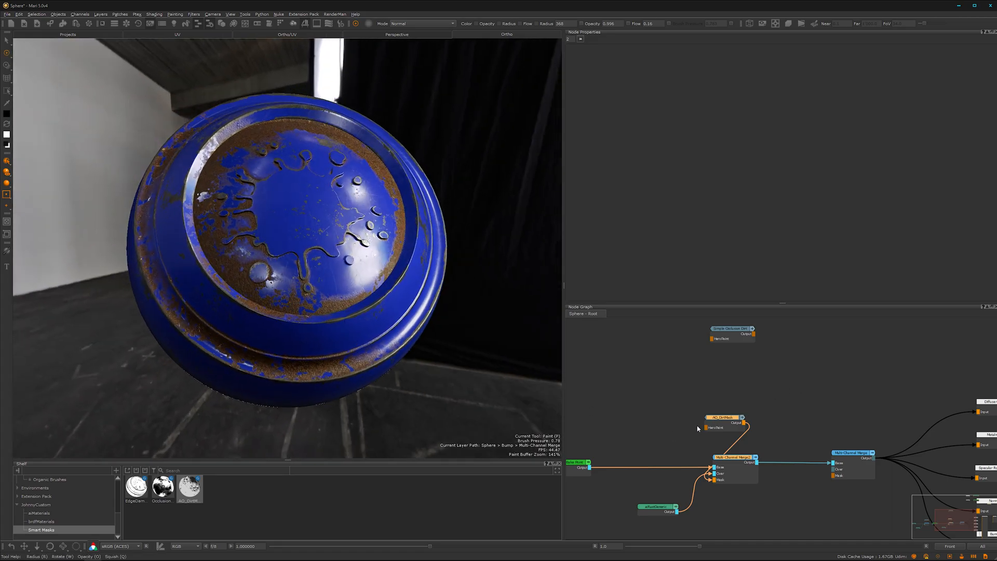
scroll(726, 421, up, 3)
drag(748, 404, 783, 395)
click(783, 374)
click(662, 408)
key(p)
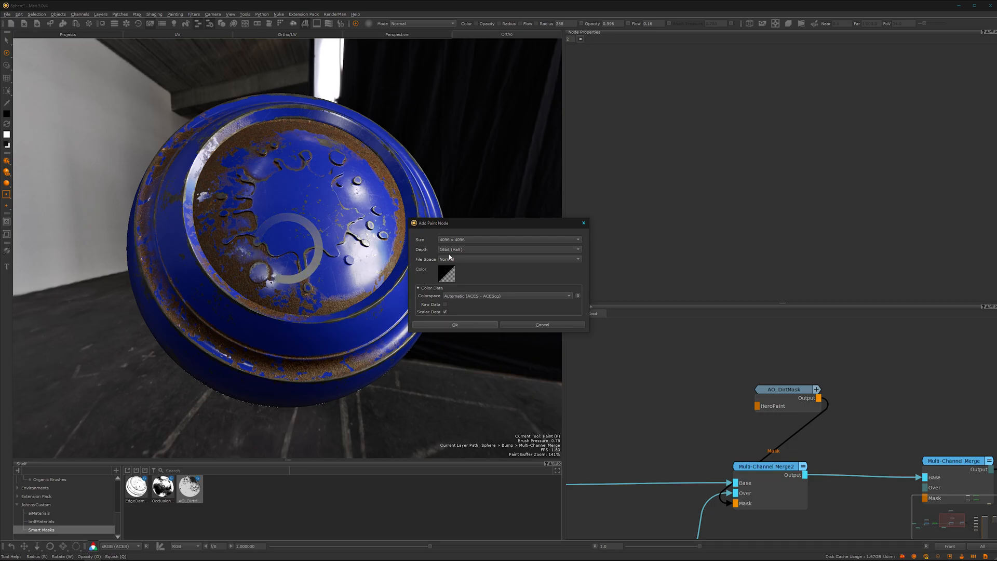
click(453, 325)
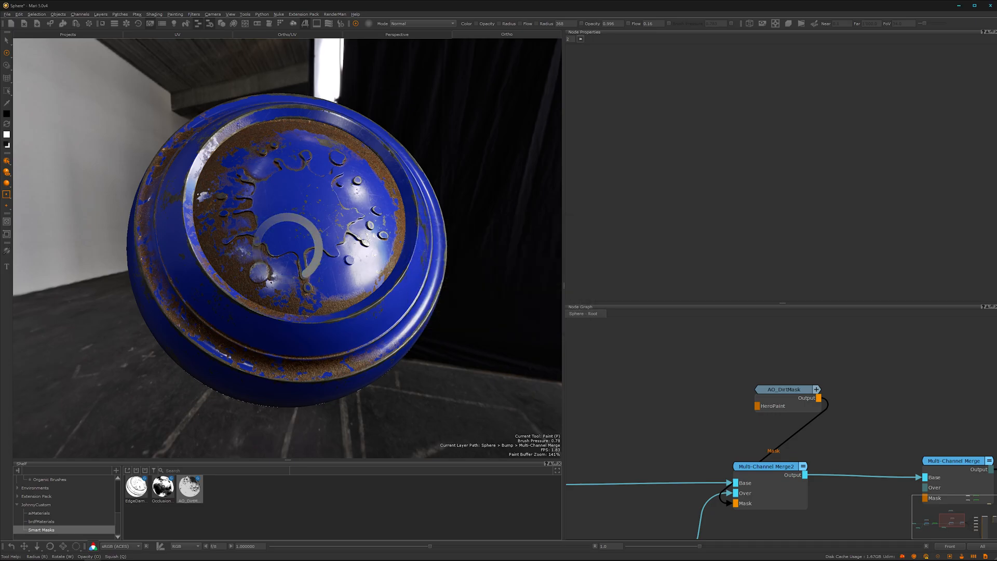
mouse_move(695, 415)
mouse_down()
mouse_move(648, 408)
mouse_move(757, 406)
mouse_up()
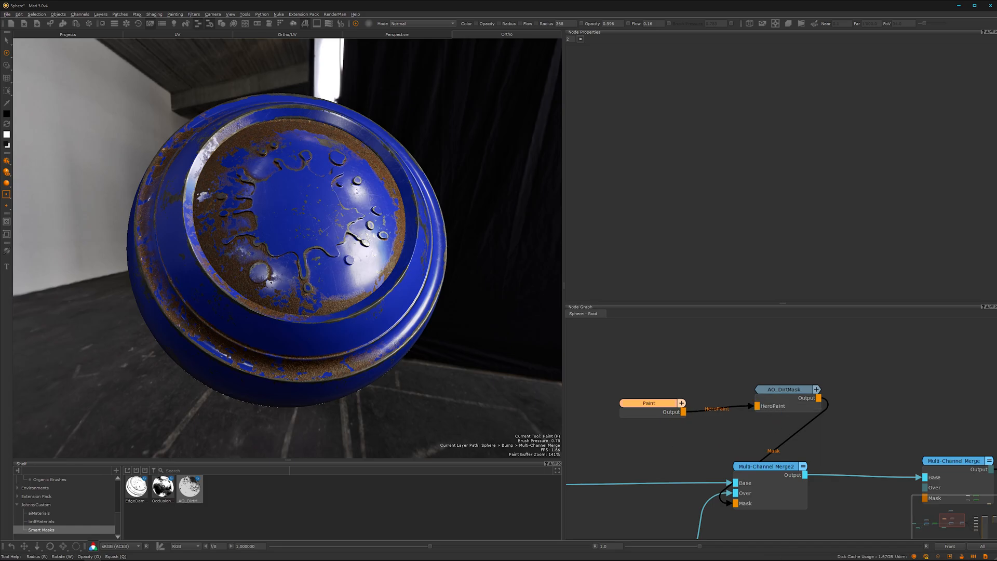
Paint dirt patches at the upper right and just below the centre of the sphere's front disc and bake the paint.
alt+middle_drag(332, 260, 330, 294)
mouse_move(333, 290)
alt+right_down()
mouse_move(416, 276)
mouse_move(402, 235)
alt+right_up()
mouse_move(402, 235)
alt+middle_down()
mouse_move(308, 286)
mouse_move(301, 280)
alt+middle_up()
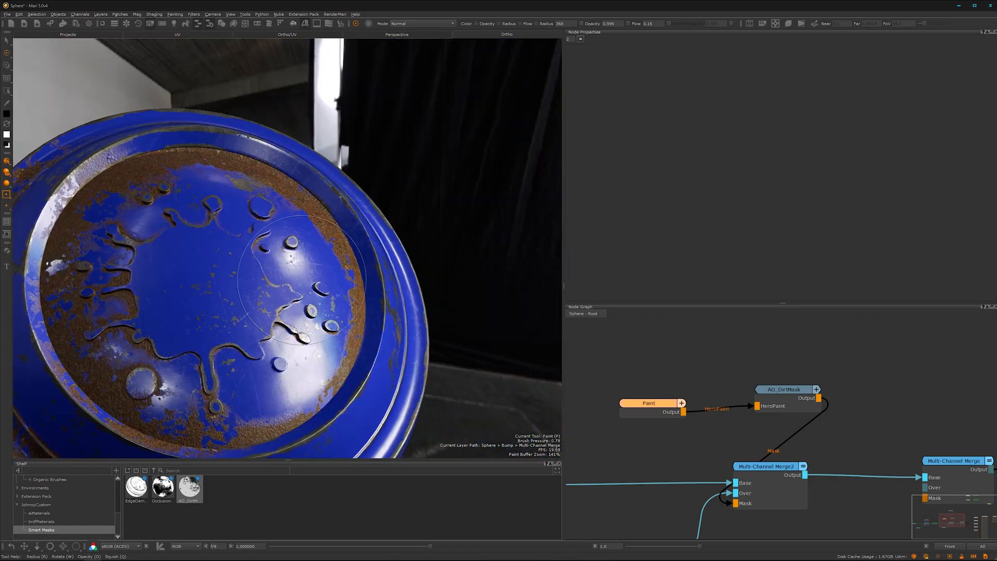
alt+drag(302, 280, 332, 268)
middle_drag(349, 263, 329, 227)
key(x)
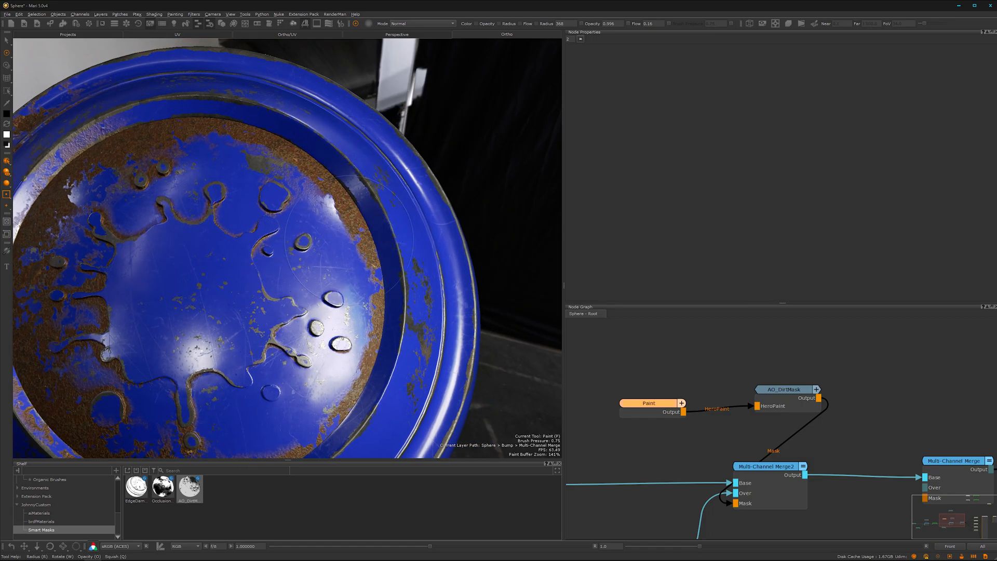
mouse_move(347, 236)
mouse_down()
mouse_move(333, 176)
mouse_move(285, 149)
mouse_move(312, 156)
mouse_move(338, 218)
mouse_move(384, 249)
mouse_move(367, 309)
mouse_move(395, 270)
mouse_move(348, 208)
mouse_move(384, 244)
mouse_move(291, 202)
mouse_move(318, 260)
mouse_move(292, 242)
mouse_move(306, 235)
mouse_move(313, 246)
mouse_up()
key(x)
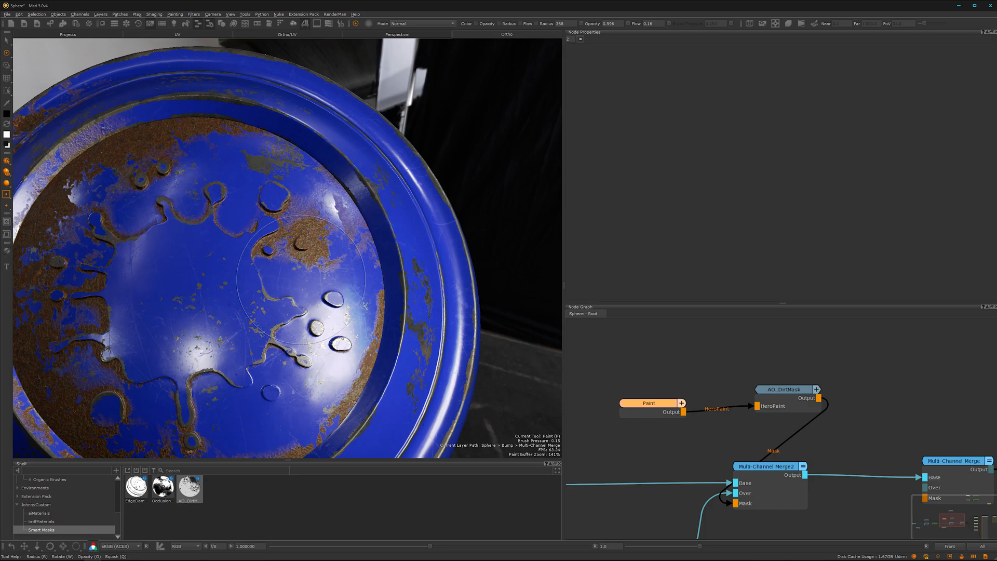
mouse_move(260, 312)
mouse_down()
mouse_move(283, 333)
mouse_move(265, 343)
mouse_move(218, 337)
mouse_move(205, 317)
mouse_move(228, 340)
mouse_up()
key(b)
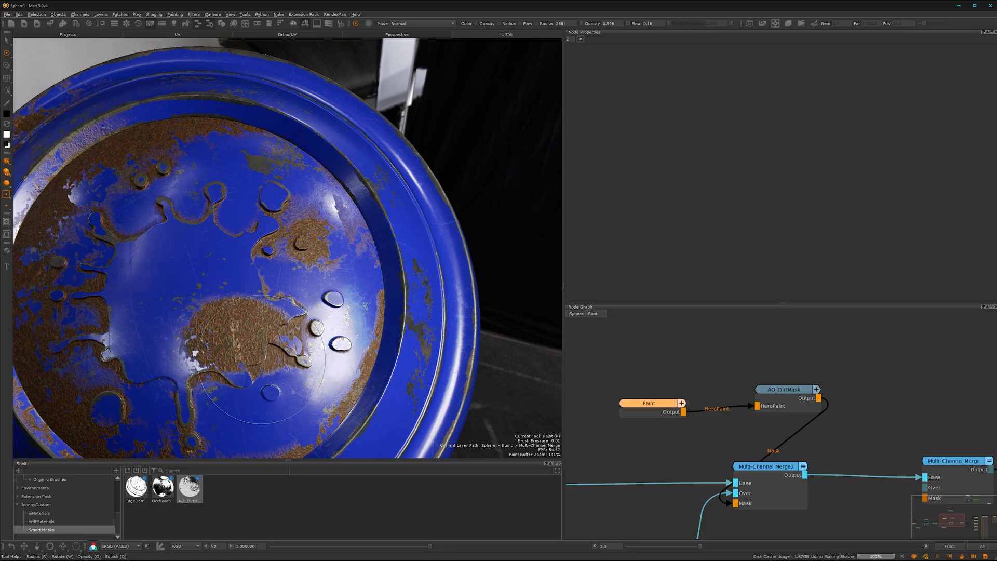
Set AO_DirtMask's MaskCrunch Black to 0.233 and White to 0.729.
alt+right_drag(434, 289, 351, 328)
alt+middle_drag(351, 327, 383, 306)
drag(787, 392, 782, 397)
double_click(779, 399)
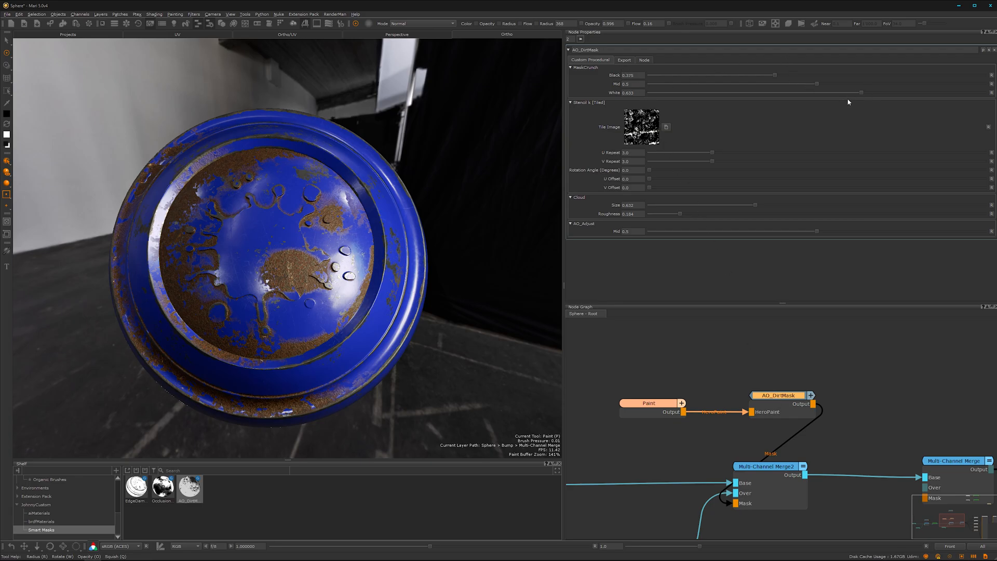
drag(862, 93, 837, 95)
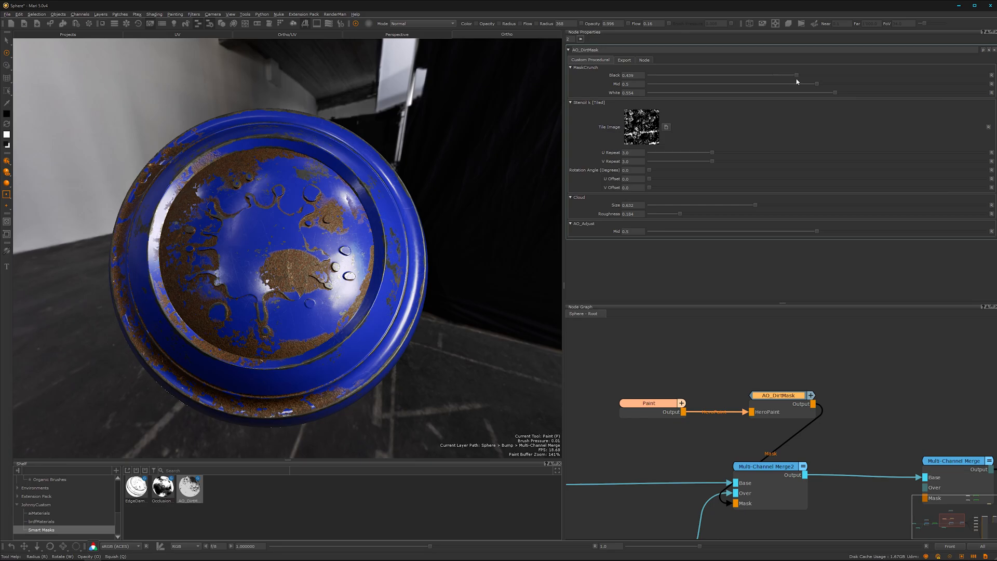
drag(755, 75, 727, 82)
drag(836, 95, 893, 92)
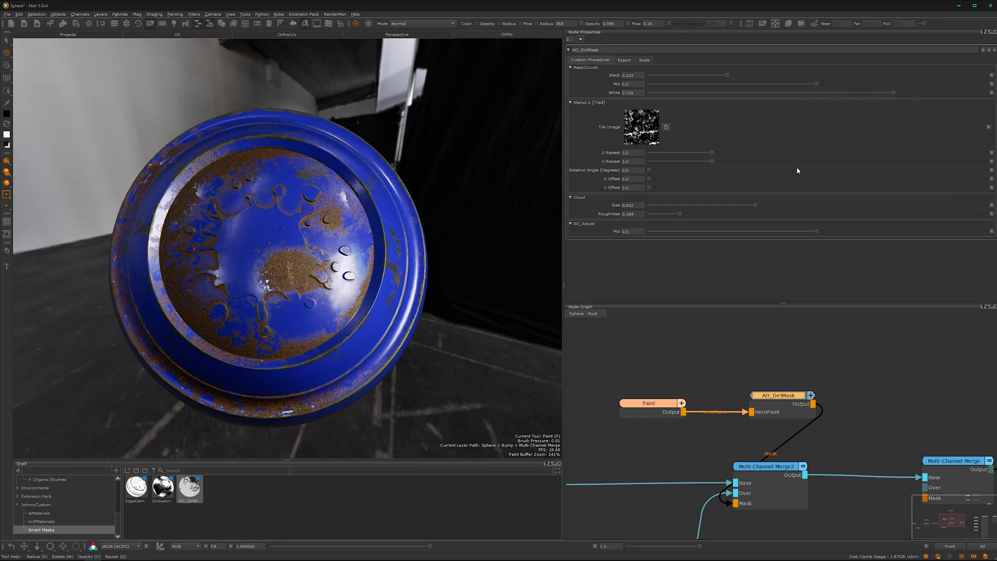
Set AO_DirtMask's Cloud Size to 0.53, Cloud Roughness to 0.43 and AO_Adjust Mid to 0.363.
drag(757, 206, 722, 222)
drag(819, 231, 772, 232)
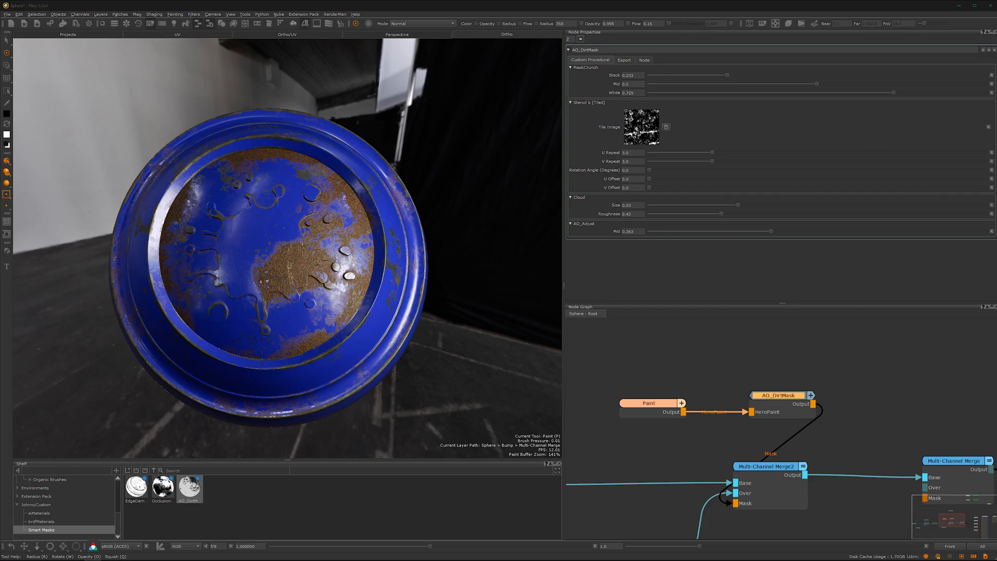
Replace AO_DirtMask's Tile Image with a finer grey grunge texture.
scroll(603, 462, down, 3)
middle_drag(602, 463, 672, 466)
scroll(672, 465, up, 5)
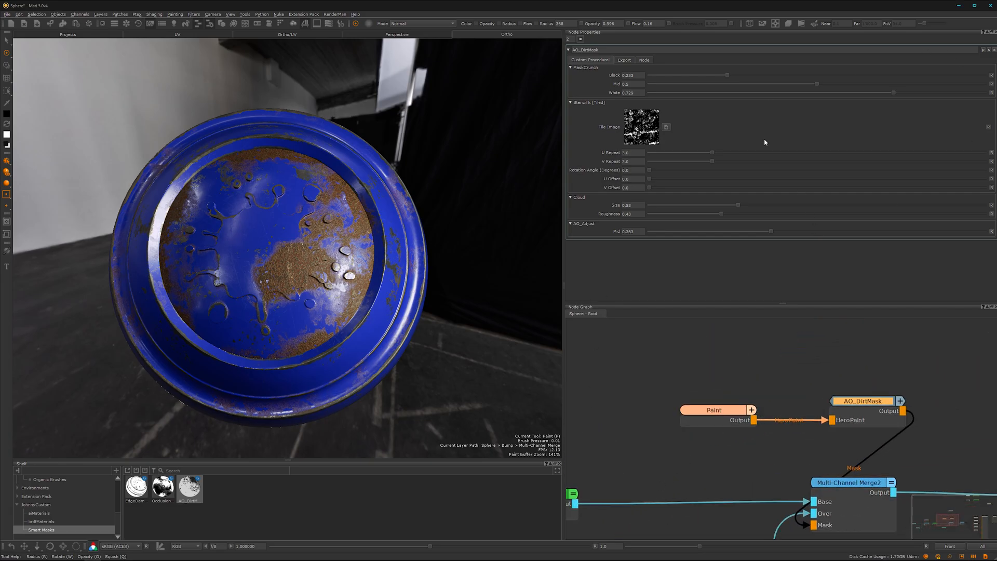
drag(612, 133, 637, 129)
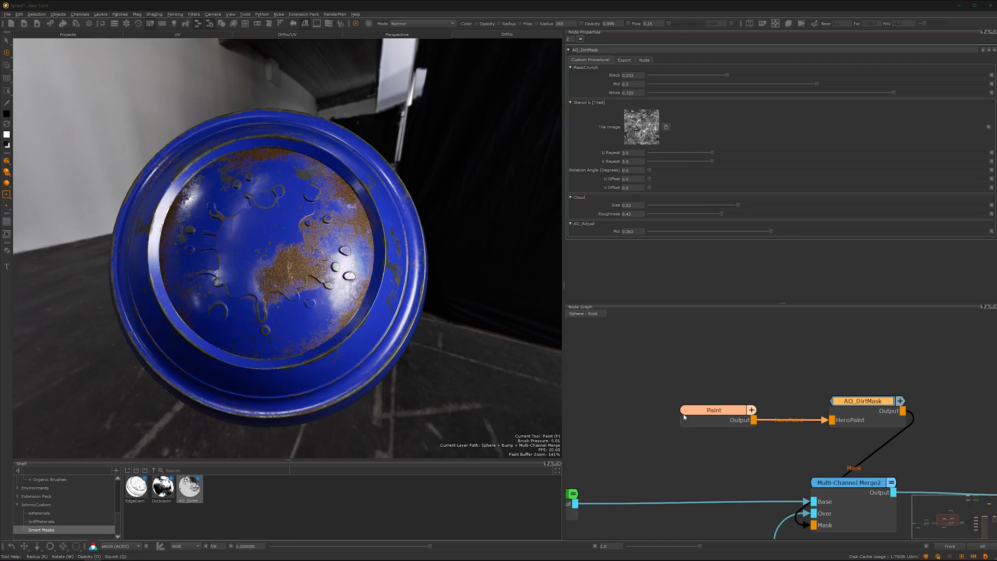
Delete the Paint node that feeds AO_DirtMask's HeroPaint input.
click(726, 415)
key(Delete)
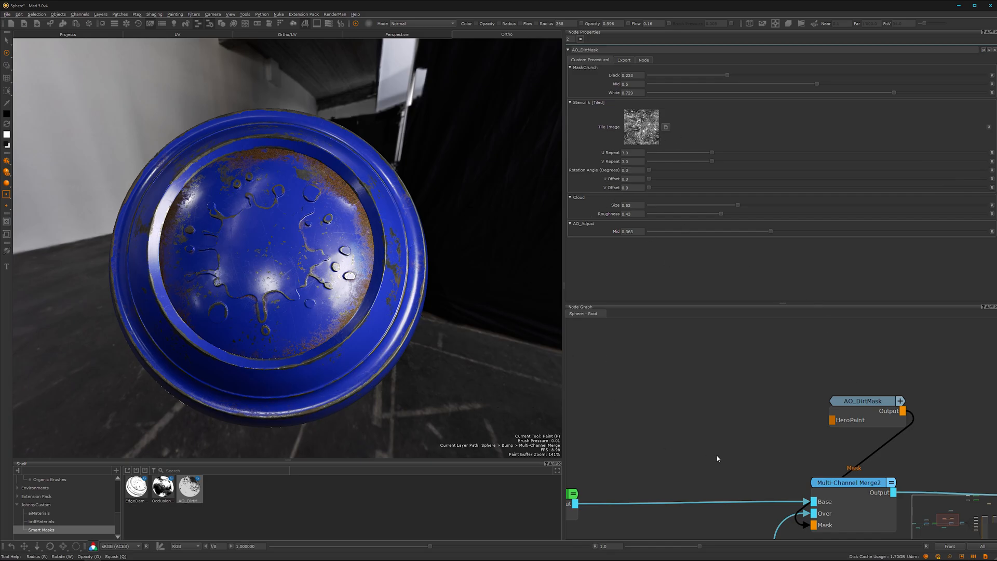
scroll(742, 446, down, 3)
scroll(743, 446, up, 3)
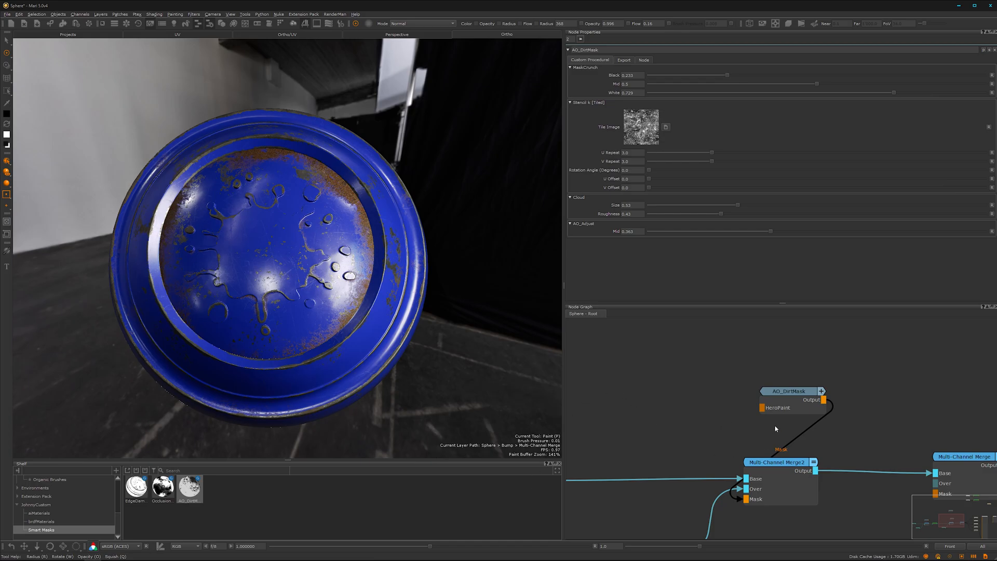
Move AO_DirtMask slightly higher in the root graph and open its internal node network for a look.
drag(786, 399, 778, 388)
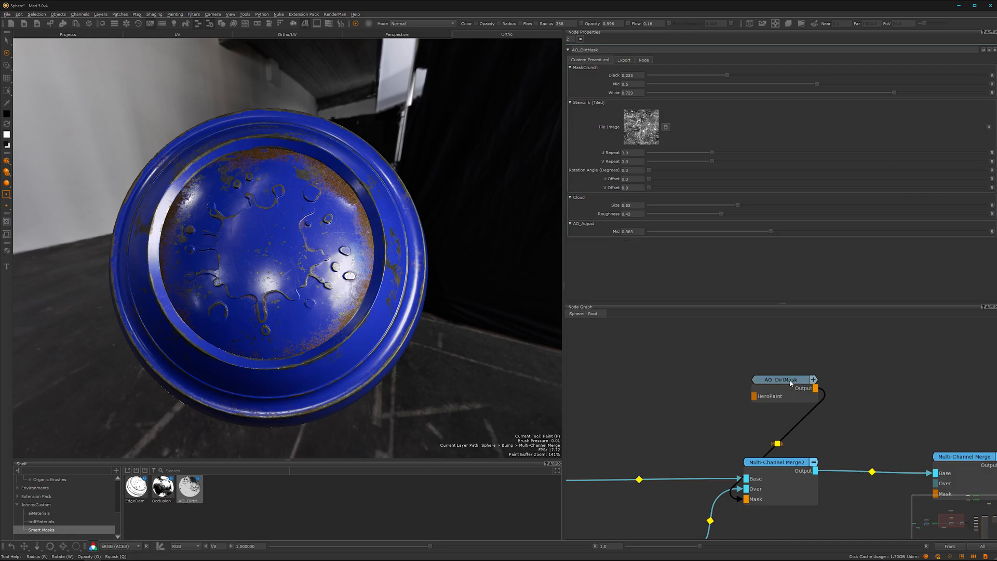
click(798, 382)
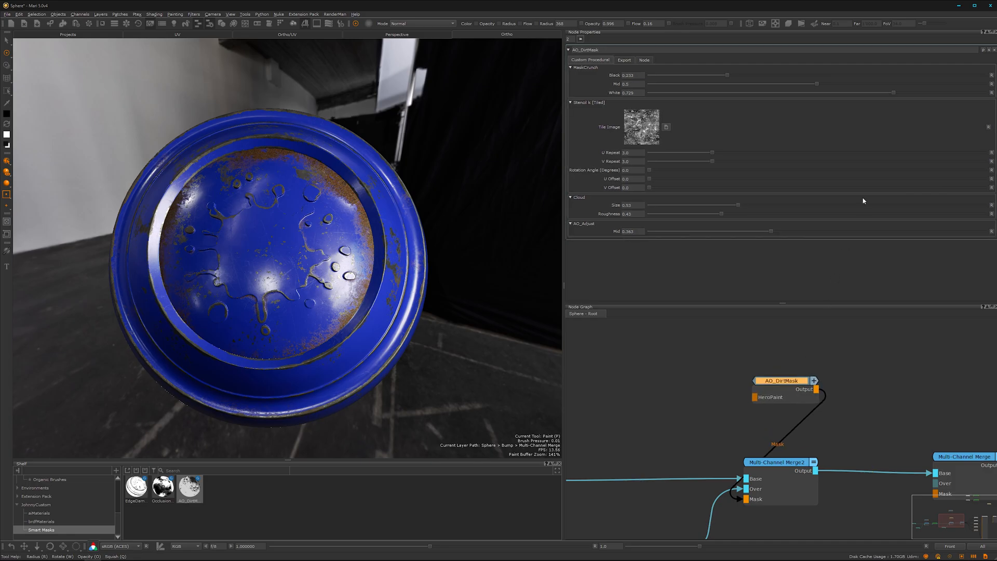
click(990, 53)
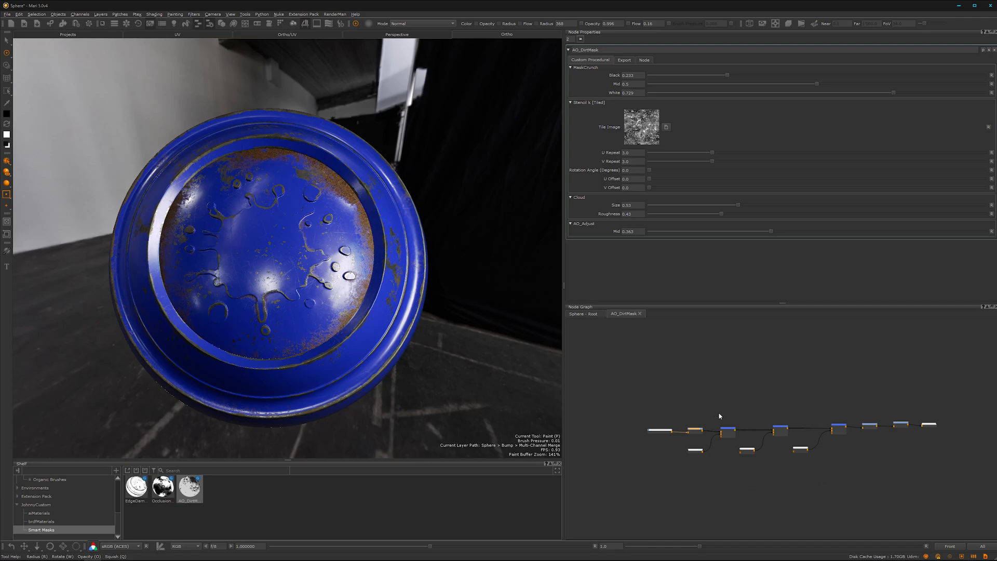
key(f)
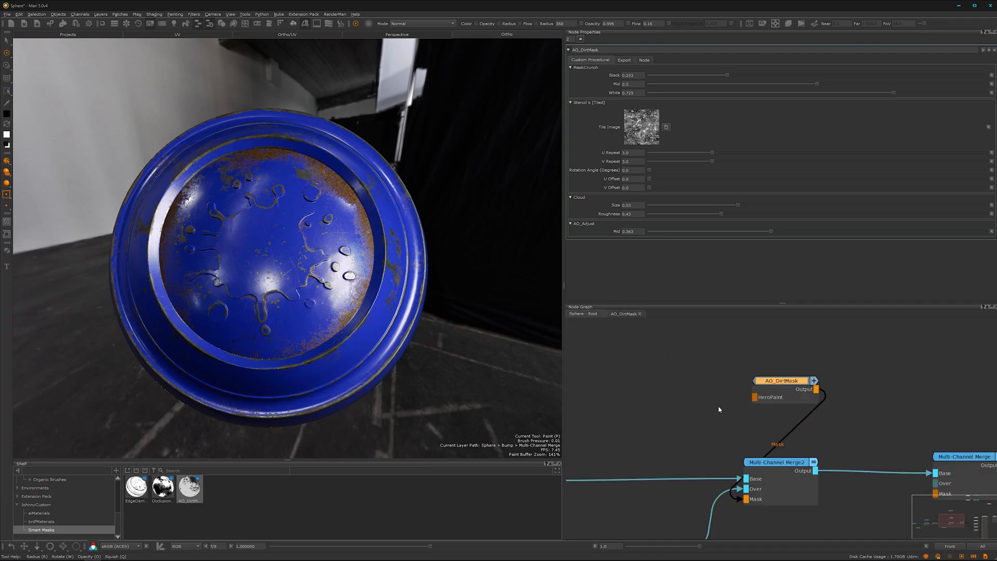
Open the internal network of the Simple Edge Damage smart mask and maximize the node graph.
scroll(745, 431, down, 5)
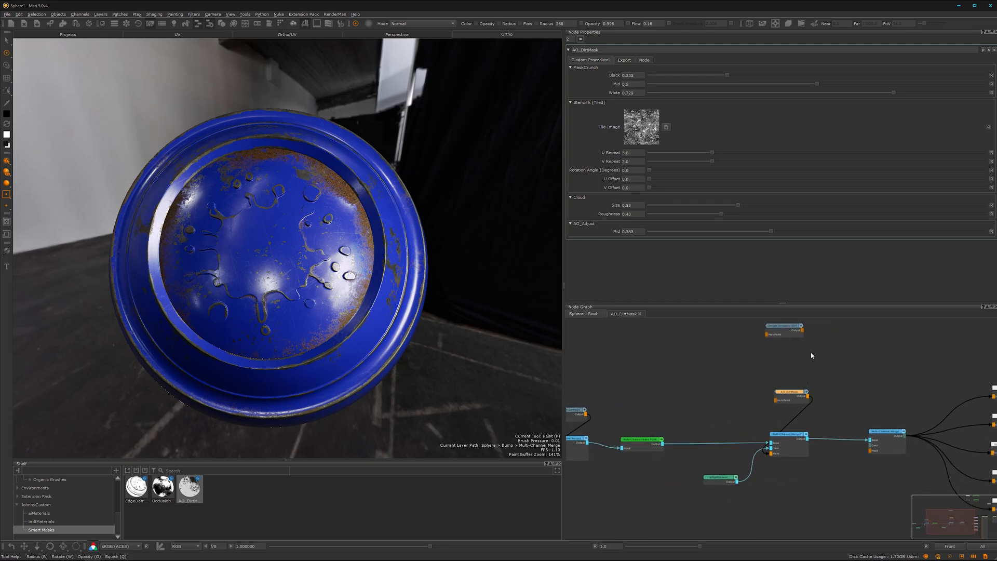
middle_drag(698, 397, 821, 383)
scroll(724, 392, up, 3)
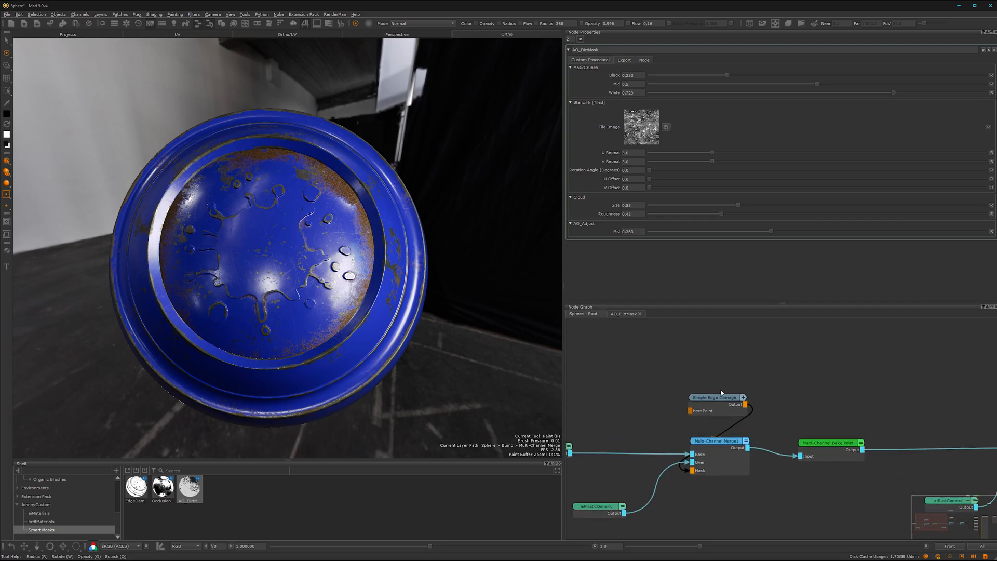
drag(720, 401, 720, 387)
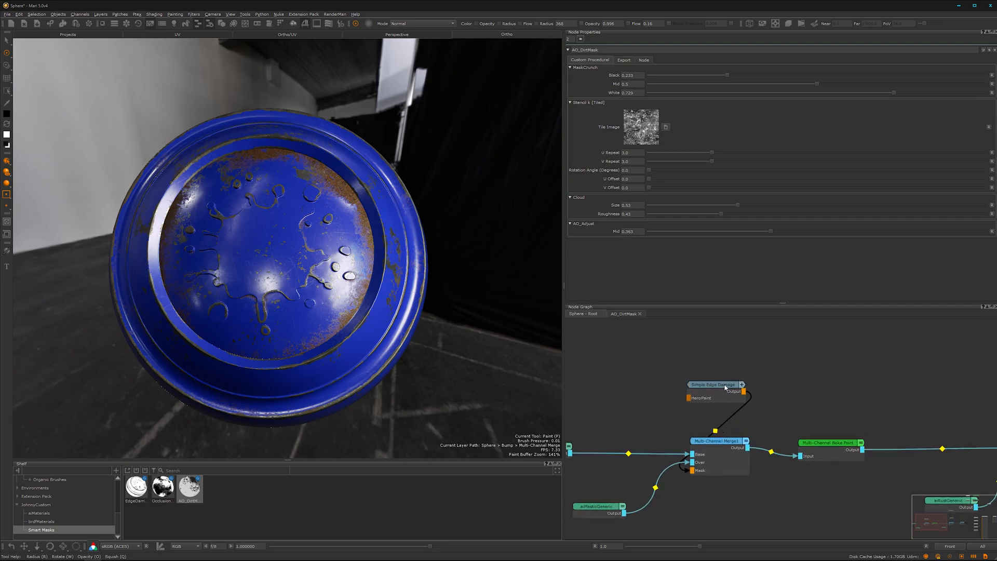
double_click(728, 390)
alt+right_drag(728, 464, 730, 454)
middle_drag(671, 467, 790, 445)
key(ctrl+space)
alt+right_drag(540, 486, 652, 276)
middle_drag(653, 276, 589, 330)
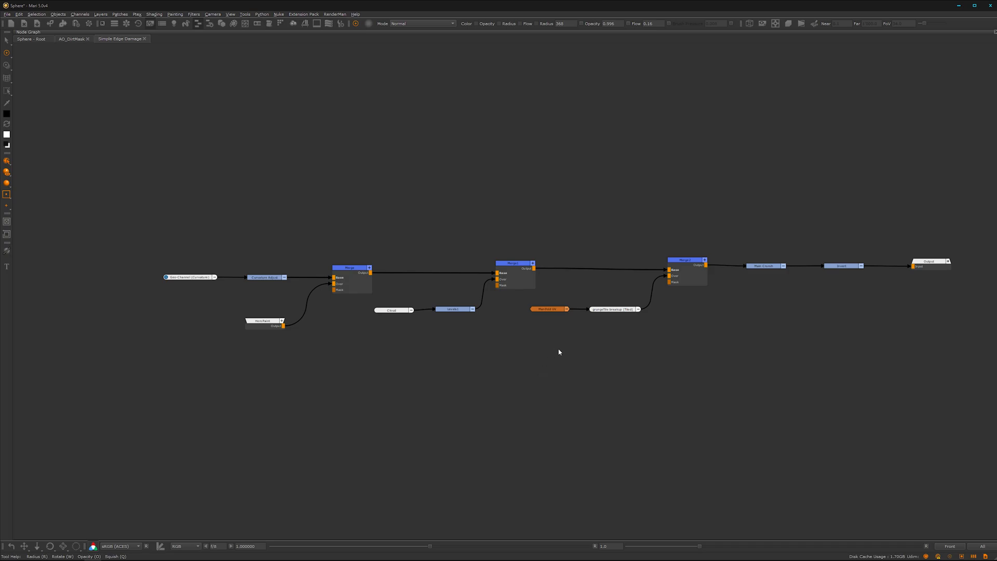
Examine the Curvature, HeroPaint and Cloud branches feeding the first two Merge nodes of Simple Edge Damage.
scroll(463, 360, up, 2)
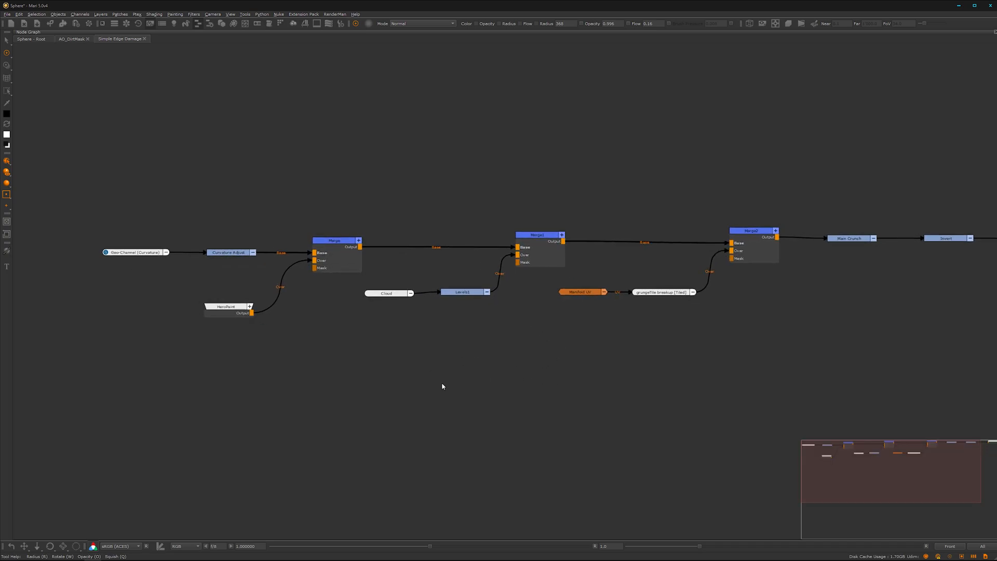
middle_drag(446, 385, 557, 396)
scroll(483, 364, up, 2)
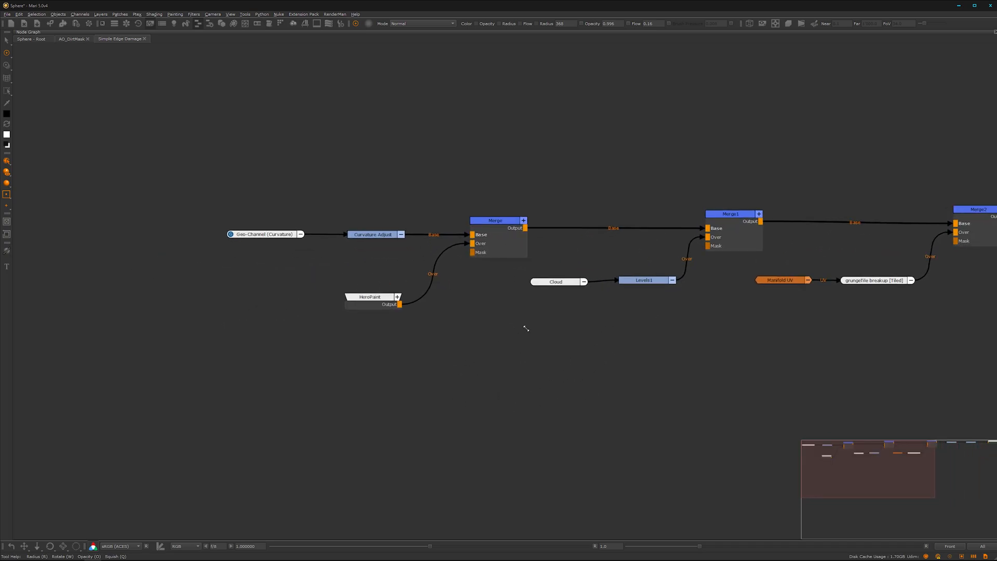
middle_drag(487, 360, 367, 435)
click(201, 275)
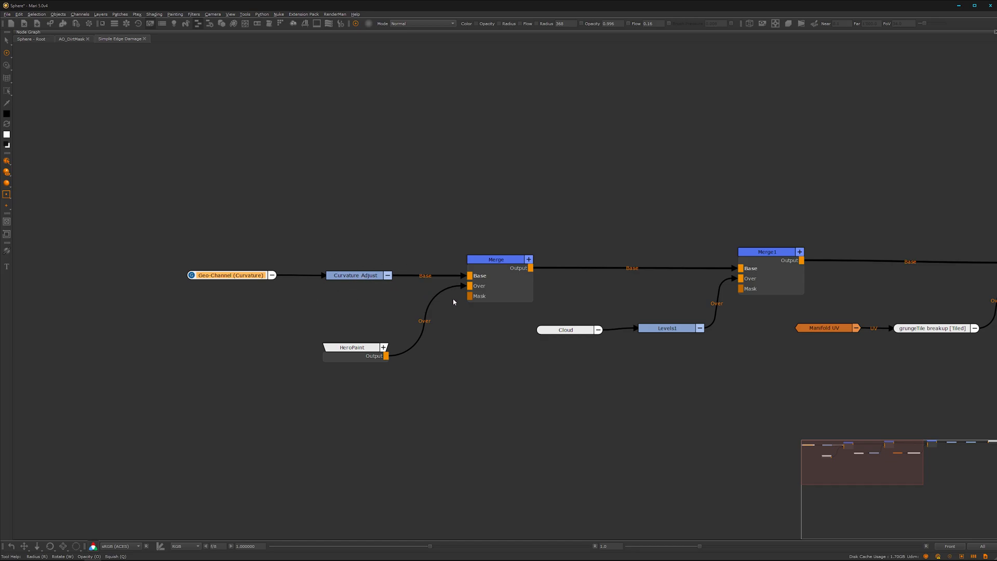
middle_drag(421, 330, 340, 339)
middle_drag(486, 382, 349, 379)
click(375, 332)
drag(375, 331, 373, 333)
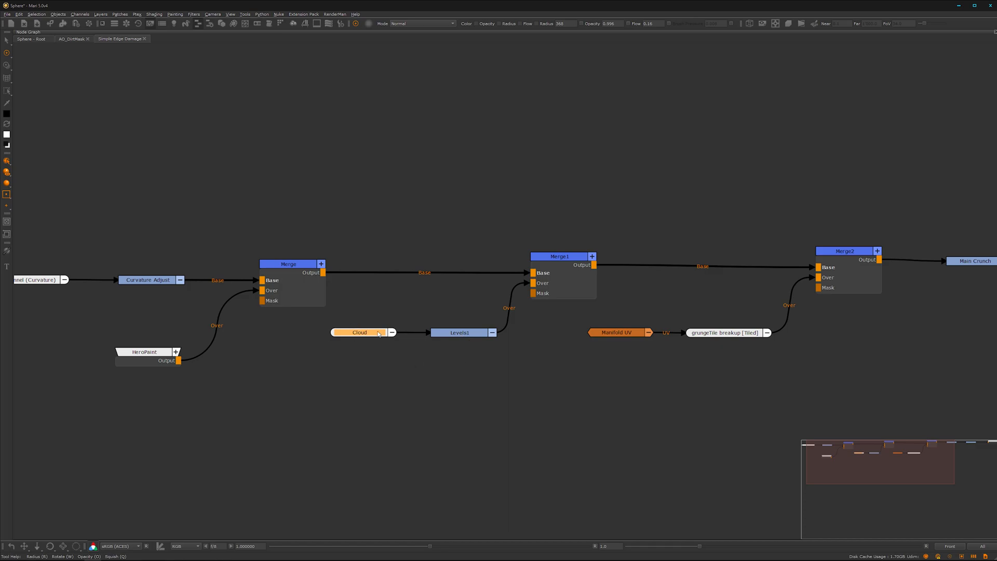
Examine the tiled grunge breakup branch and the Main Crunch, Invert and Output nodes, then restore the normal layout.
middle_drag(513, 345, 331, 347)
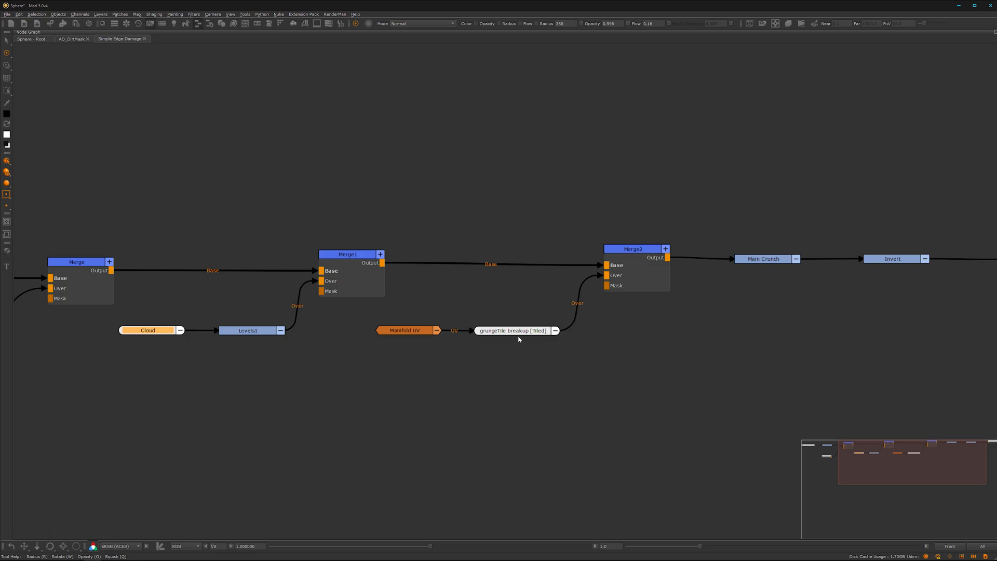
drag(520, 333, 523, 331)
drag(416, 334, 415, 328)
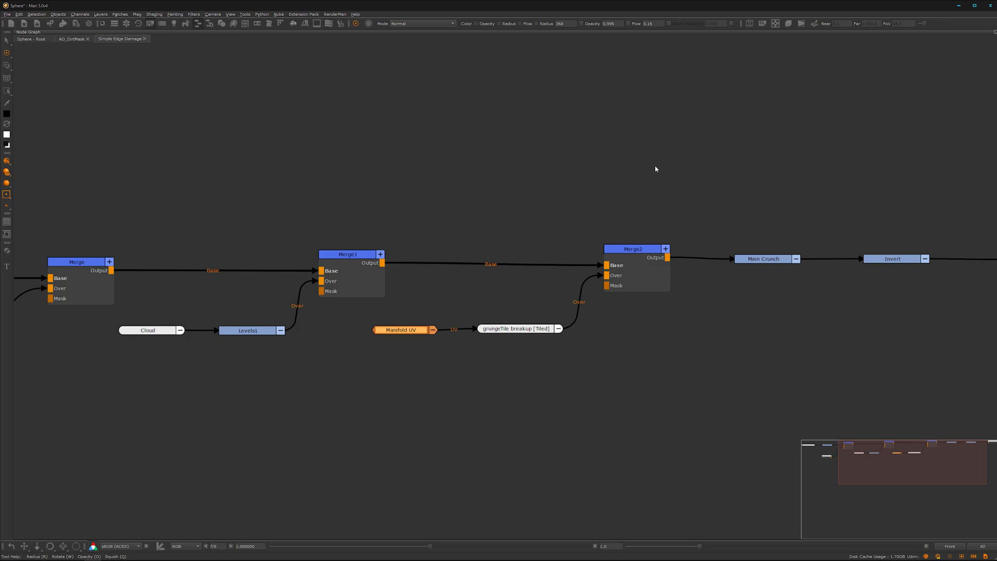
middle_drag(701, 302, 536, 291)
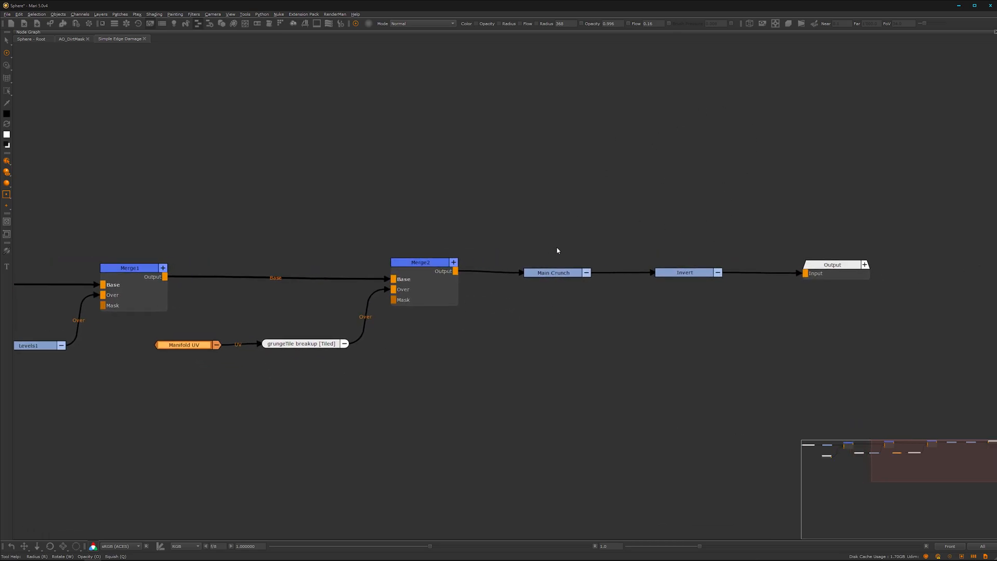
drag(556, 279, 550, 278)
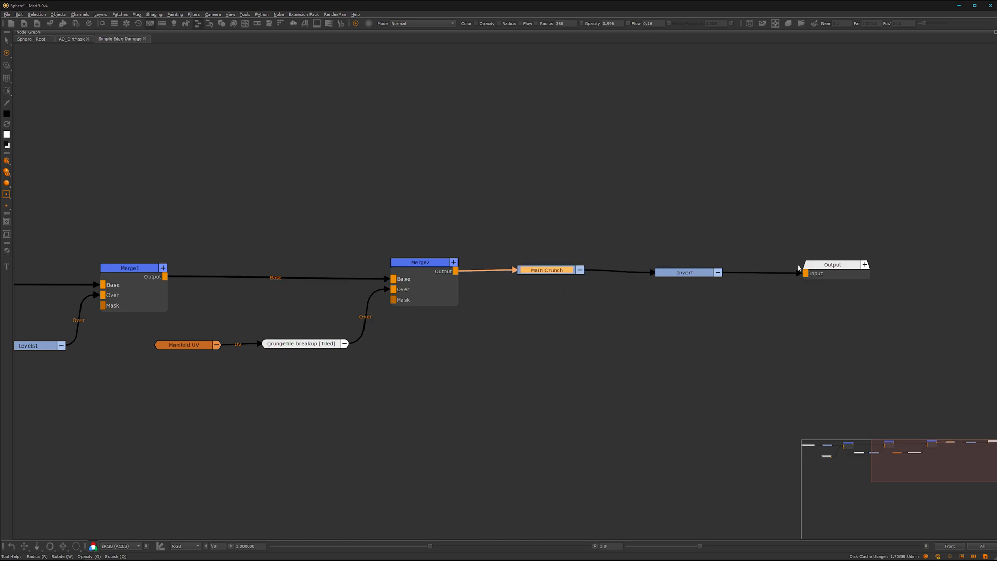
scroll(520, 354, down, 3)
middle_drag(422, 408, 573, 356)
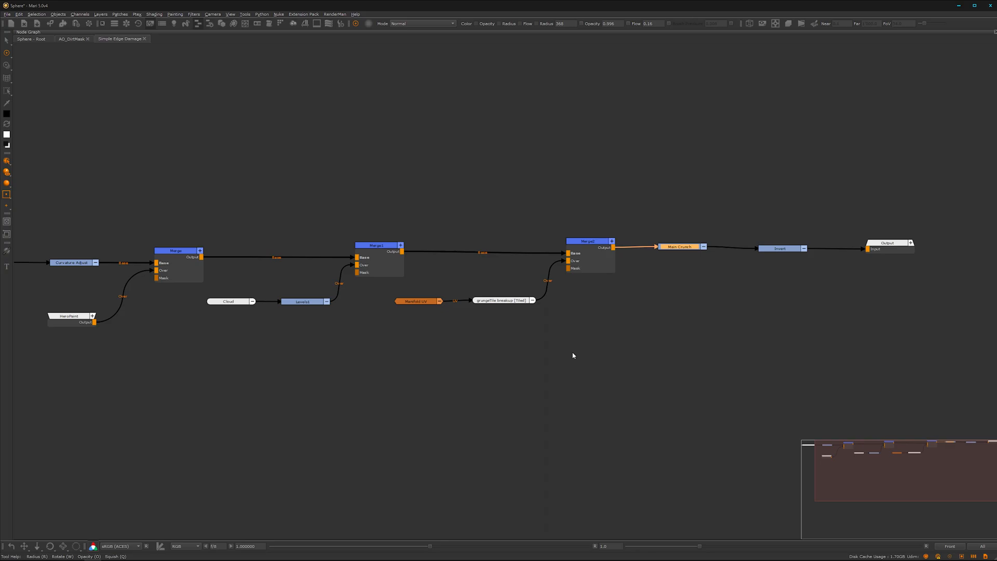
key(space)
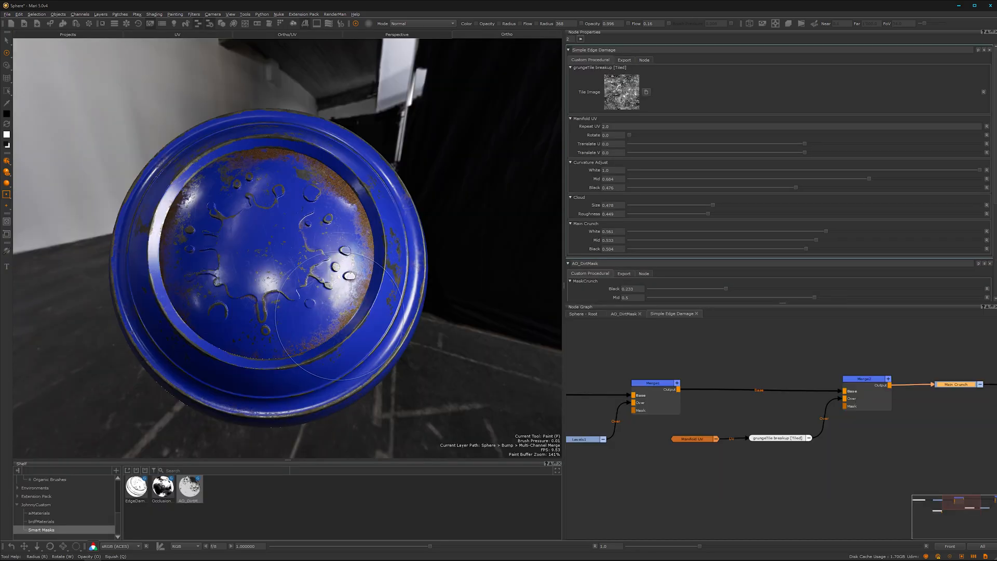
Inspect the edge damage and dirt on the sphere up close and from several angles.
scroll(404, 285, up, 5)
alt+middle_drag(237, 385, 323, 306)
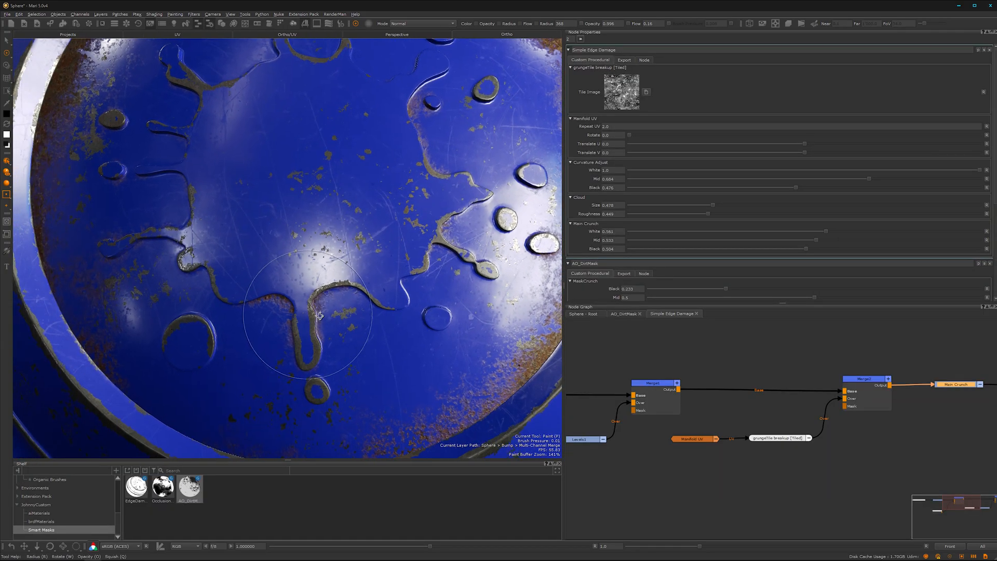
alt+drag(299, 312, 343, 314)
mouse_move(405, 274)
alt+middle_down()
mouse_move(348, 293)
mouse_move(342, 333)
alt+middle_up()
alt+right_drag(338, 305, 371, 408)
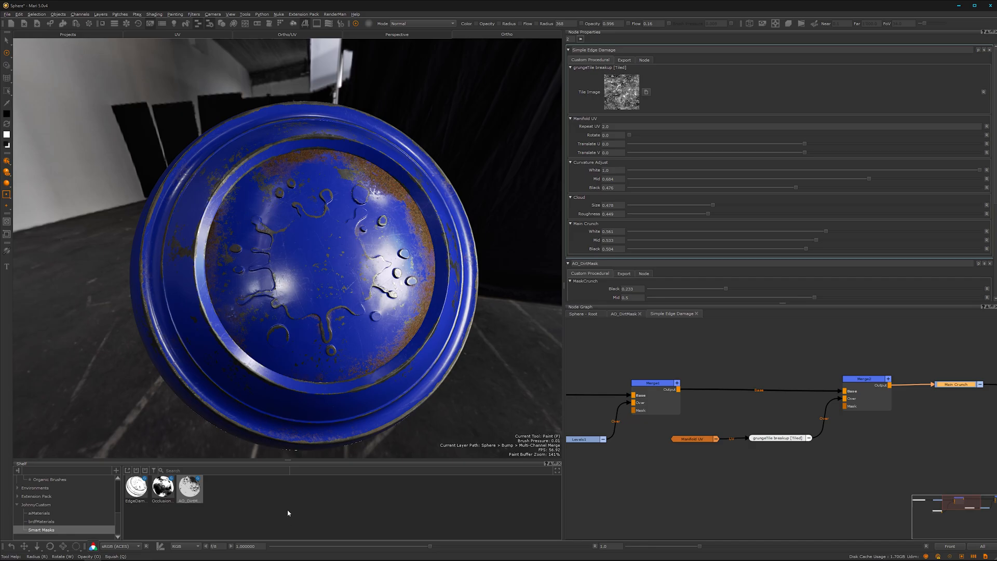
alt+middle_drag(300, 349, 315, 282)
mouse_move(306, 296)
alt+mouse_down()
mouse_move(356, 289)
mouse_move(342, 262)
mouse_move(333, 322)
alt+mouse_up()
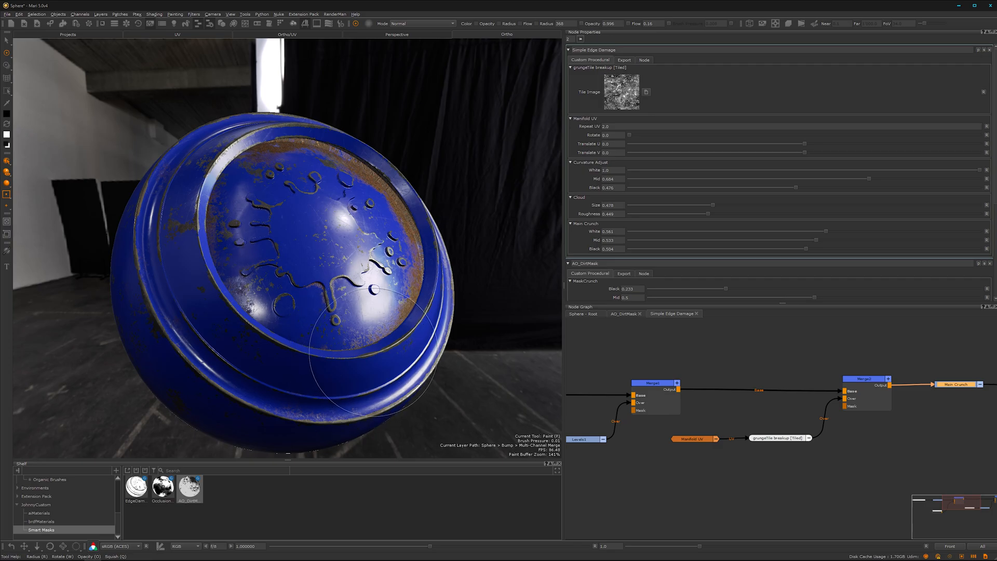
mouse_move(359, 327)
alt+mouse_down()
mouse_move(306, 306)
mouse_move(327, 312)
alt+mouse_up()
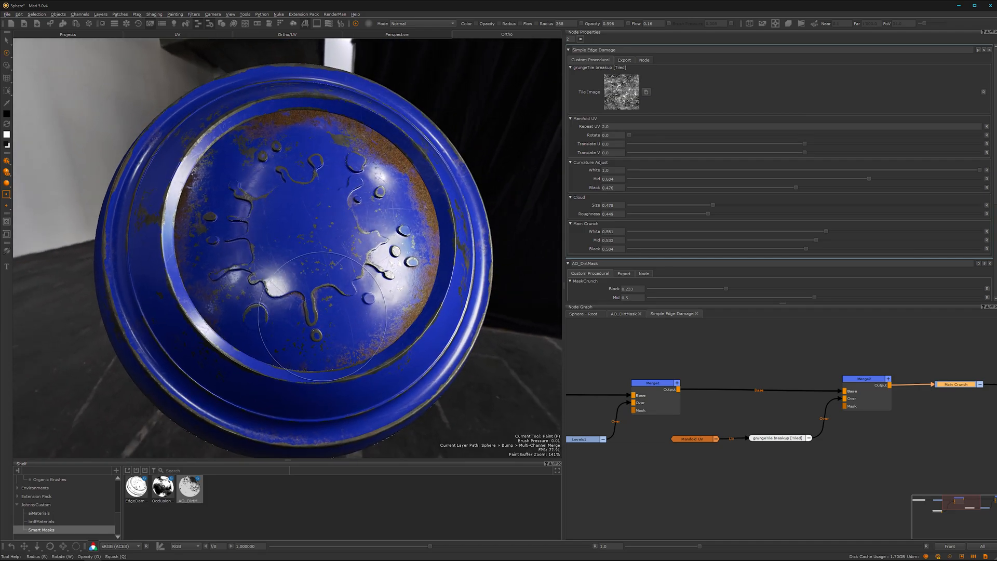
Return to the Sphere root graph and view the overall material network.
click(581, 314)
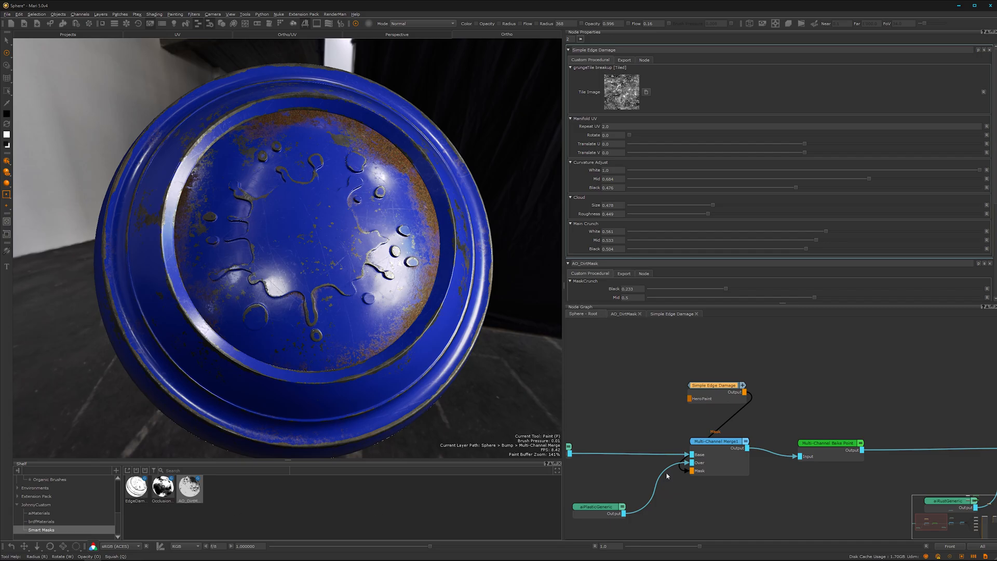
scroll(619, 435, down, 5)
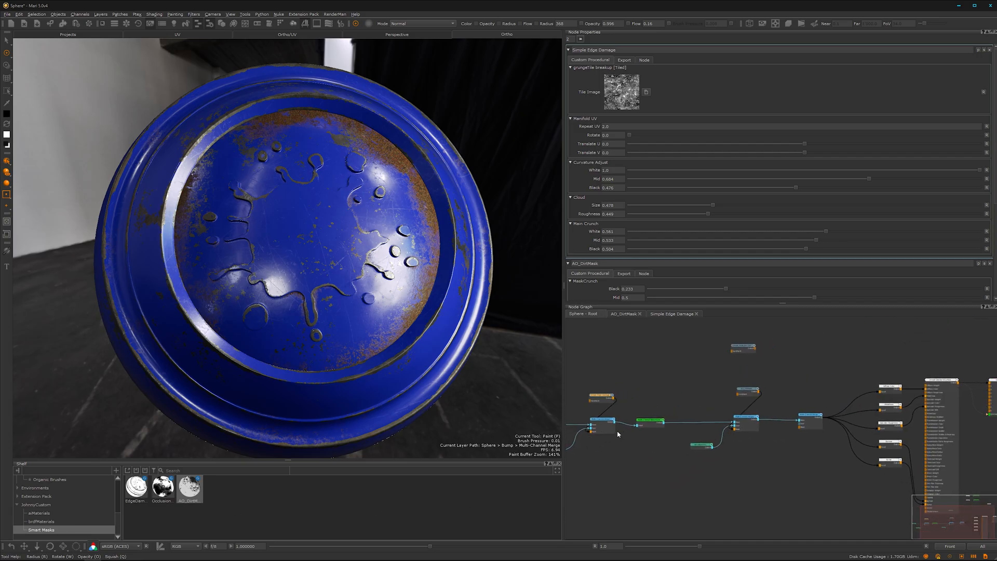